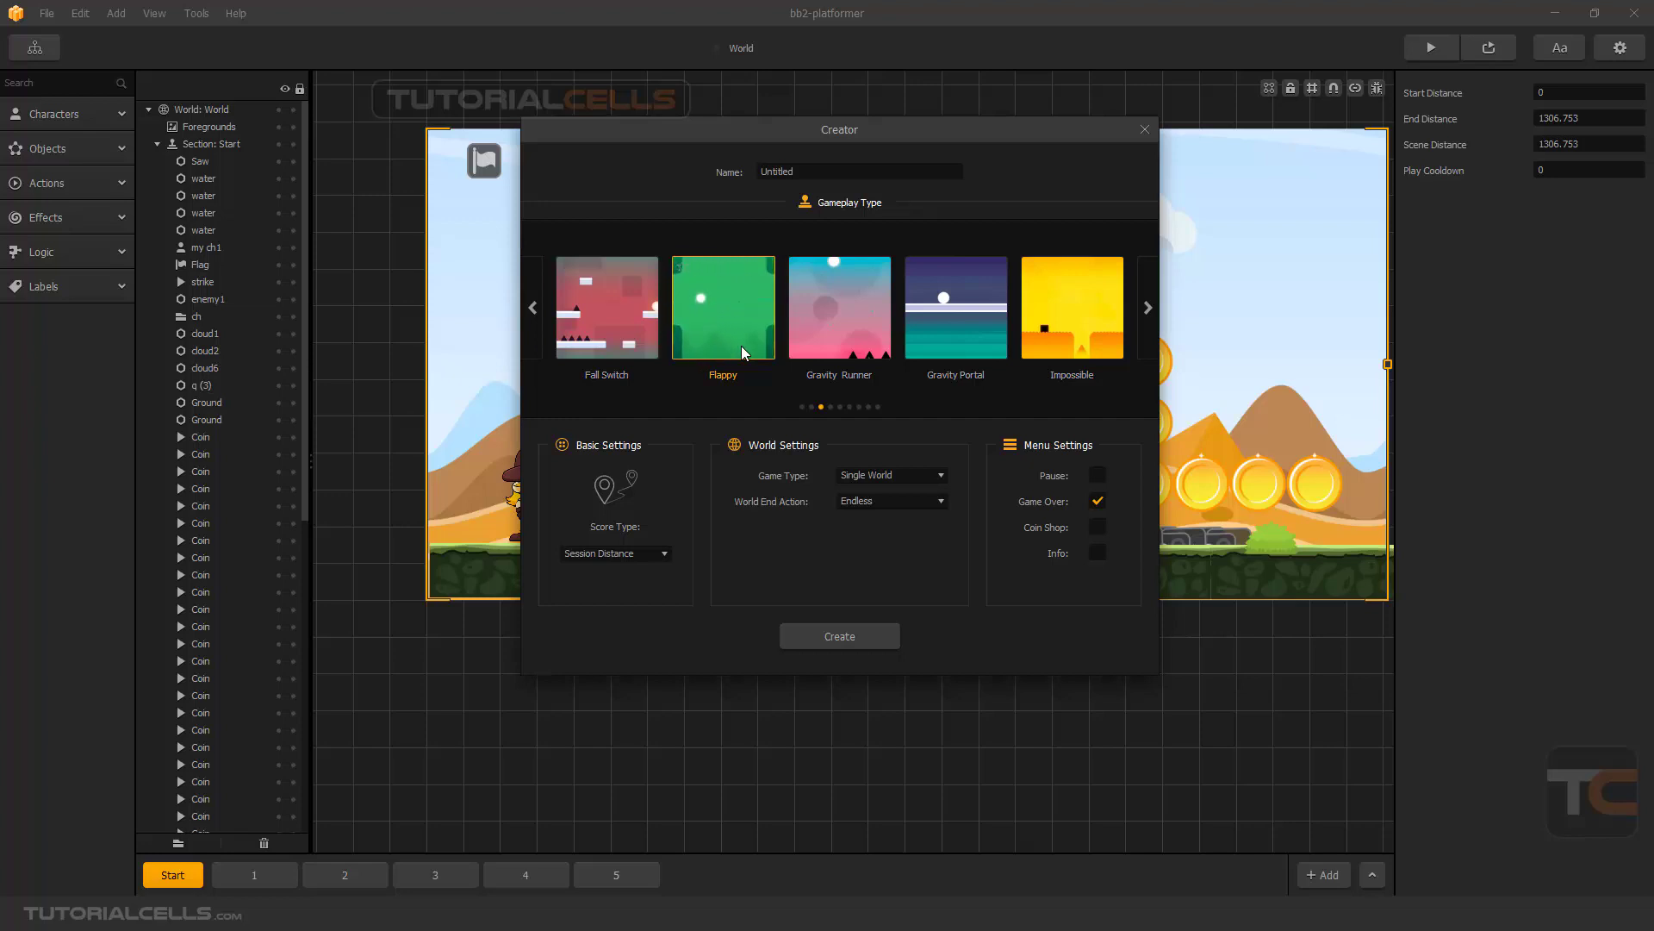
- Create the new game project with the Flappy gameplay type
left_click(795, 634)
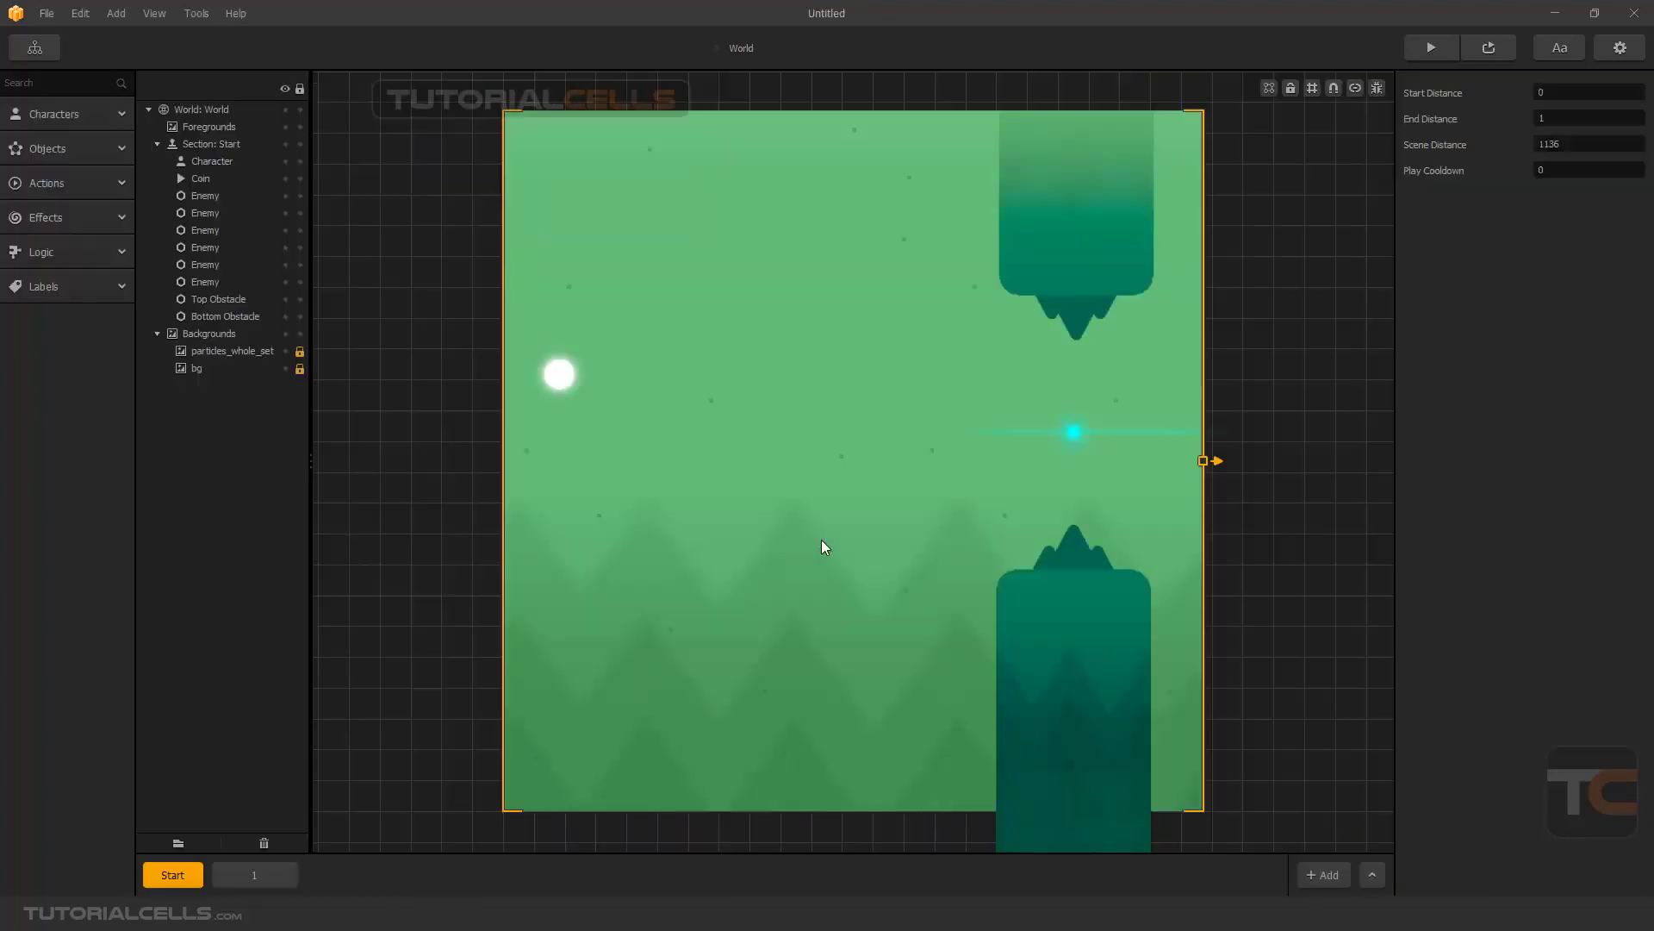
- Play-test the default Flappy game in the preview by flapping through the obstacles, and close the preview
left_click(1415, 57)
left_click(665, 637)
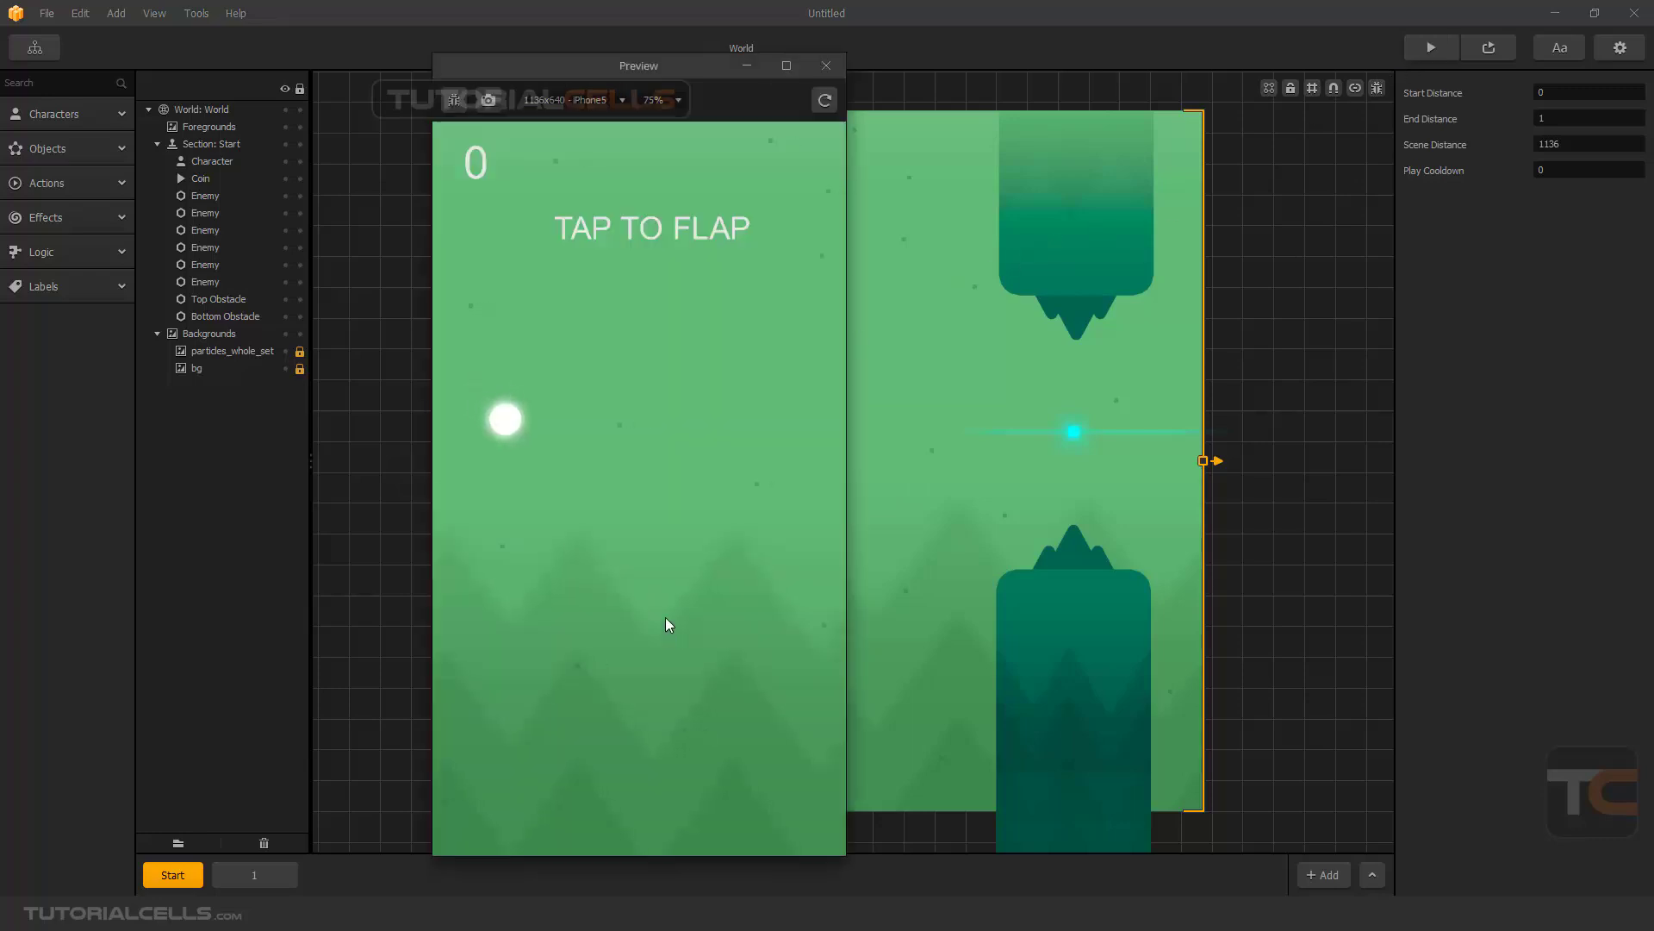
left_click(667, 584)
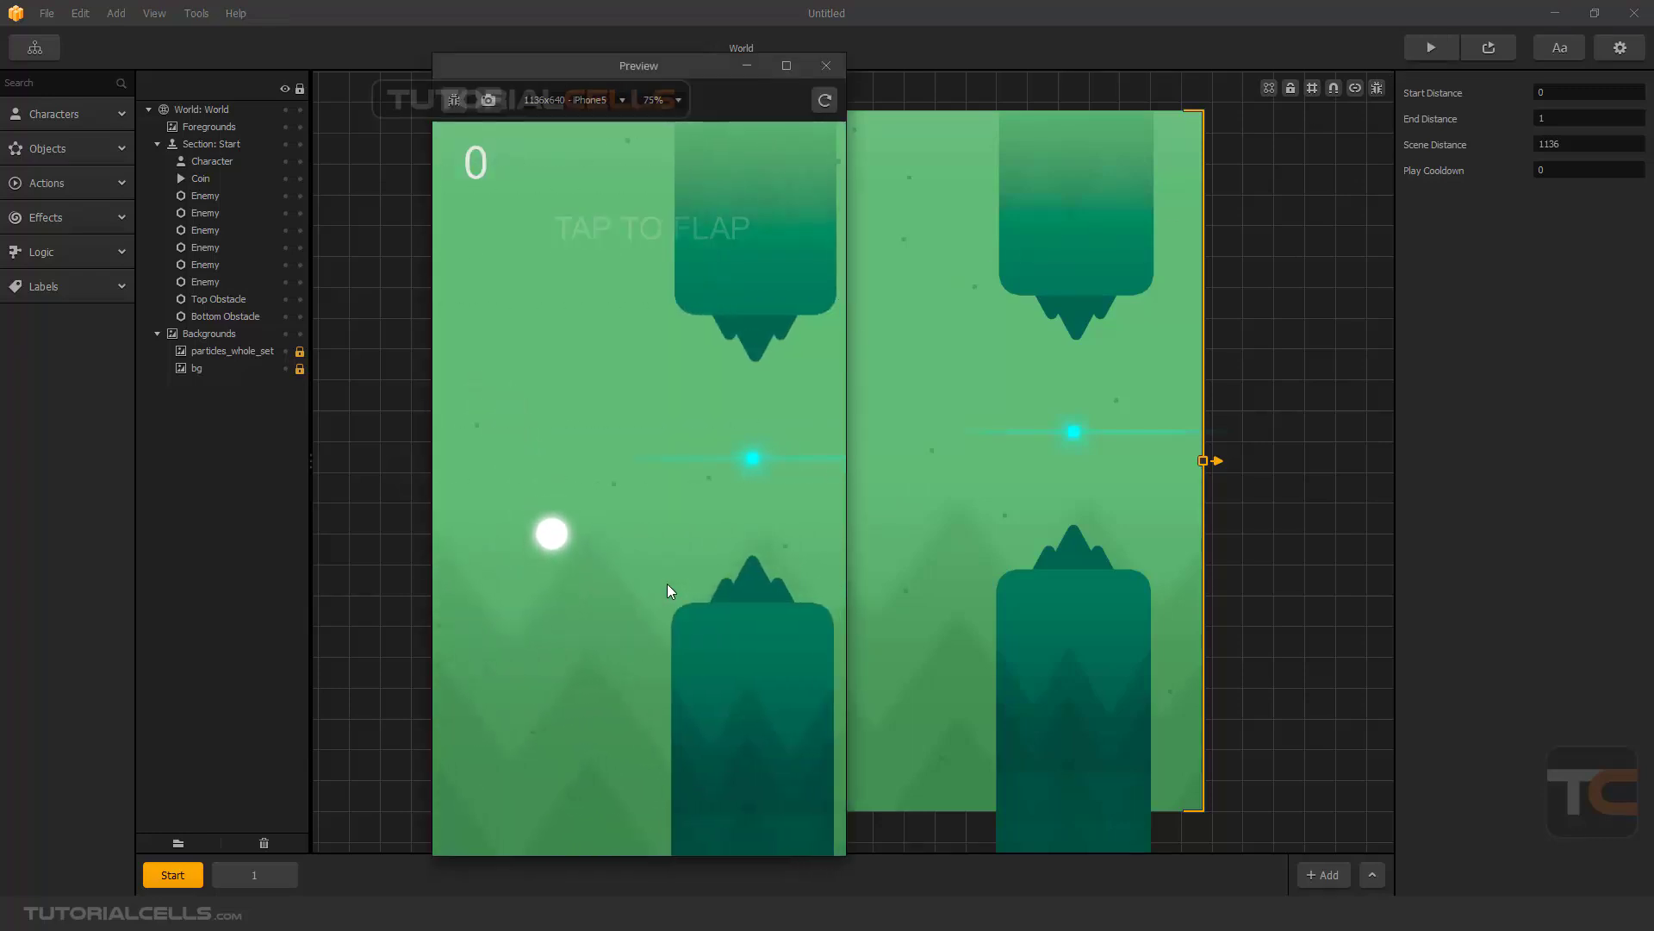
left_click(667, 584)
left_click(667, 584)
left_click(667, 584)
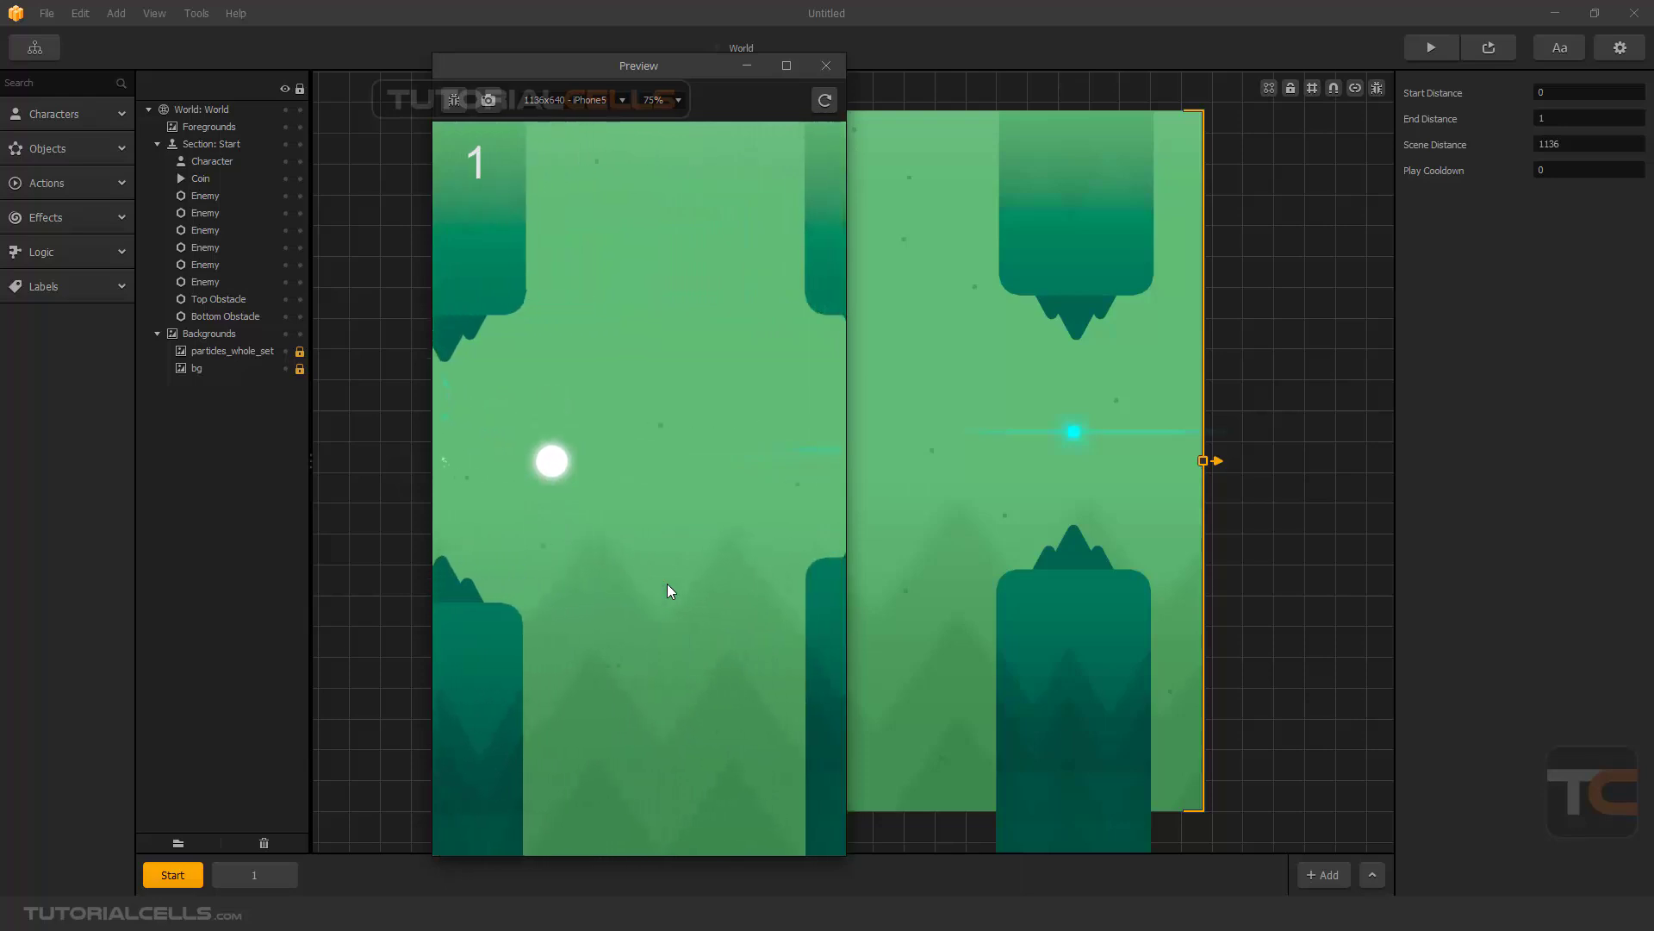
left_click(667, 584)
left_click(667, 584)
left_click(667, 584)
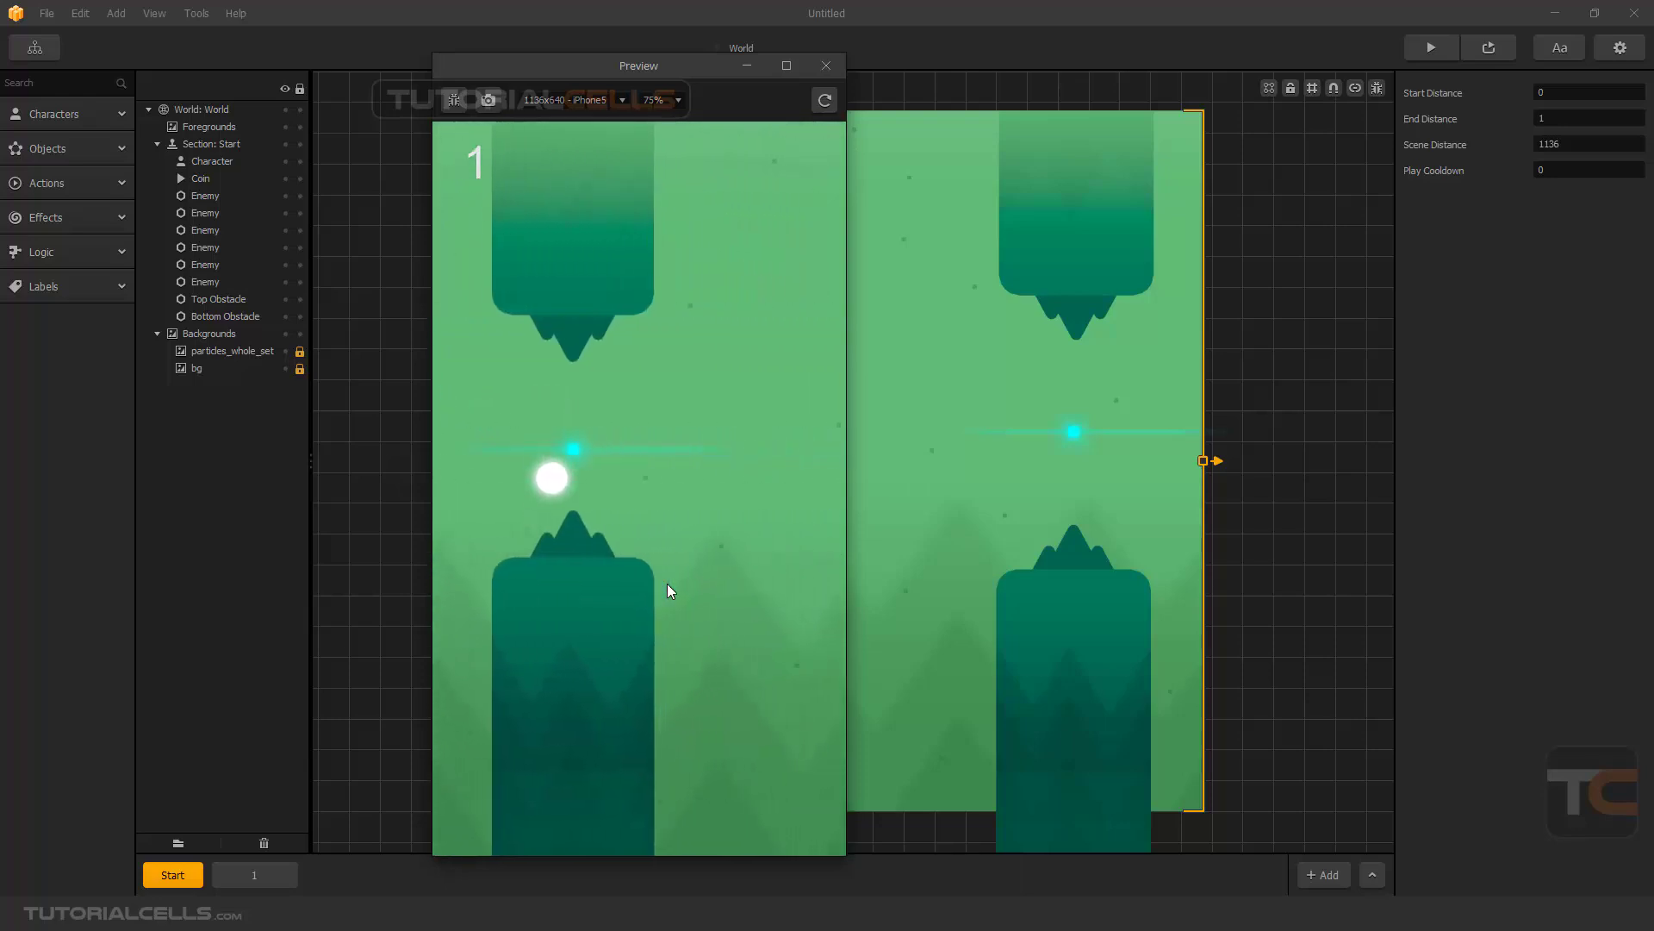
left_click(668, 590)
left_click(669, 590)
left_click(667, 585)
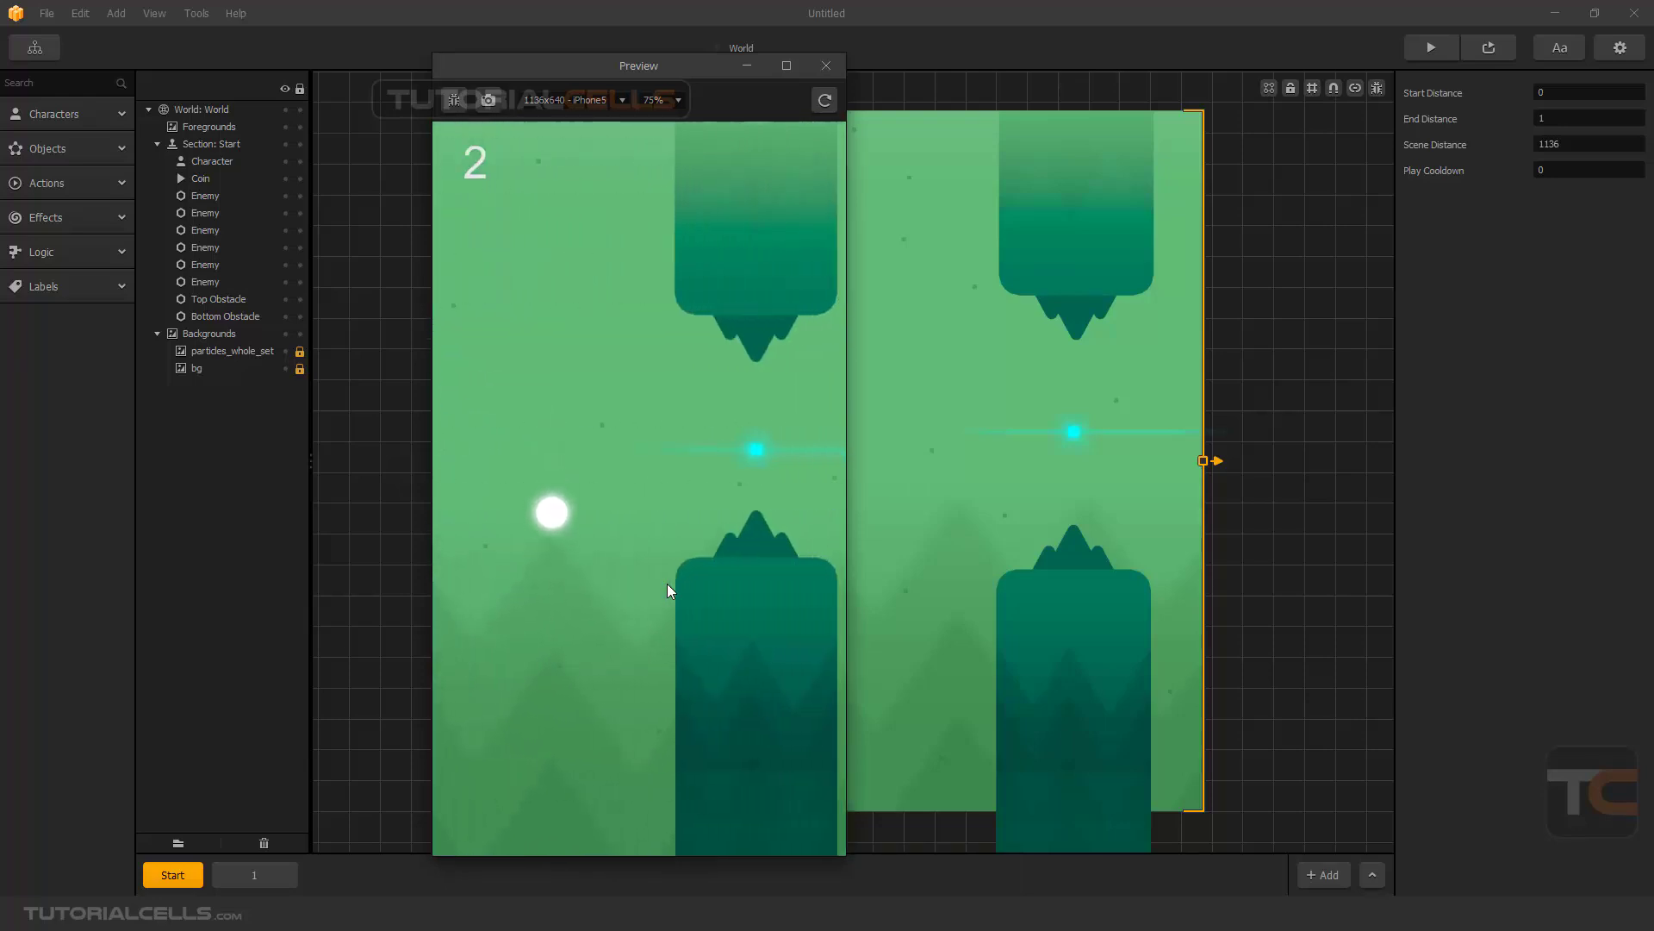
left_click(667, 584)
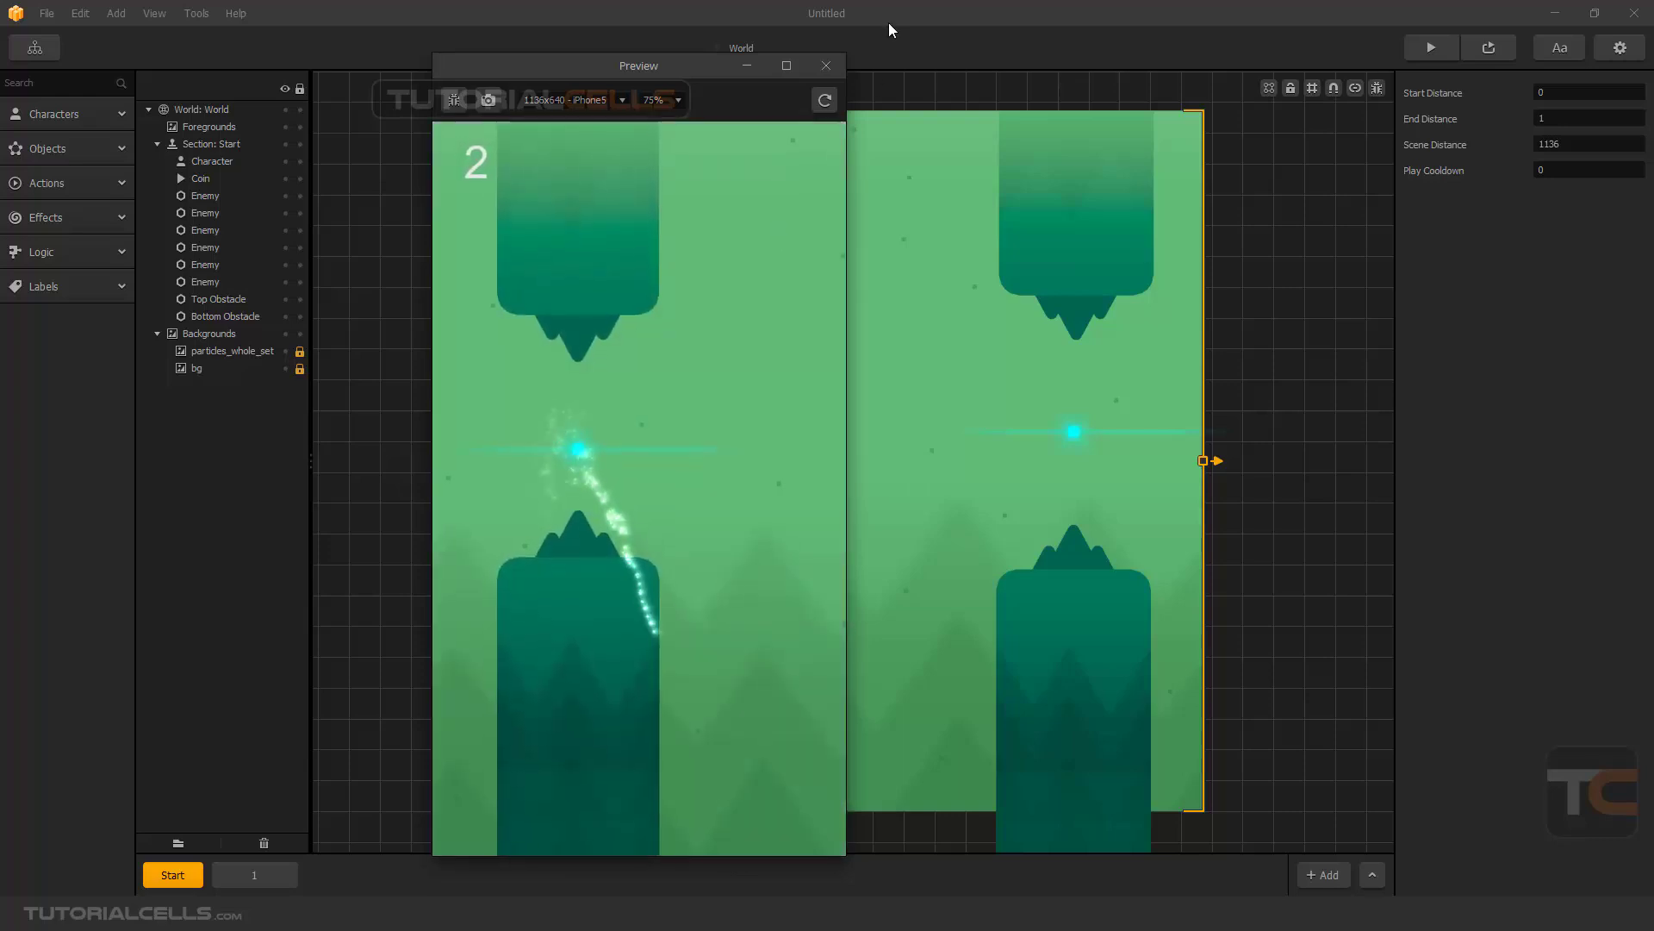
left_click(825, 66)
- Delete the bottom obstacle, top obstacle and coin from the Start section
middle_click_drag(983, 503, 809, 486)
scroll(809, 486, "down", 2)
scroll(809, 485, "up", 2)
left_click(861, 566)
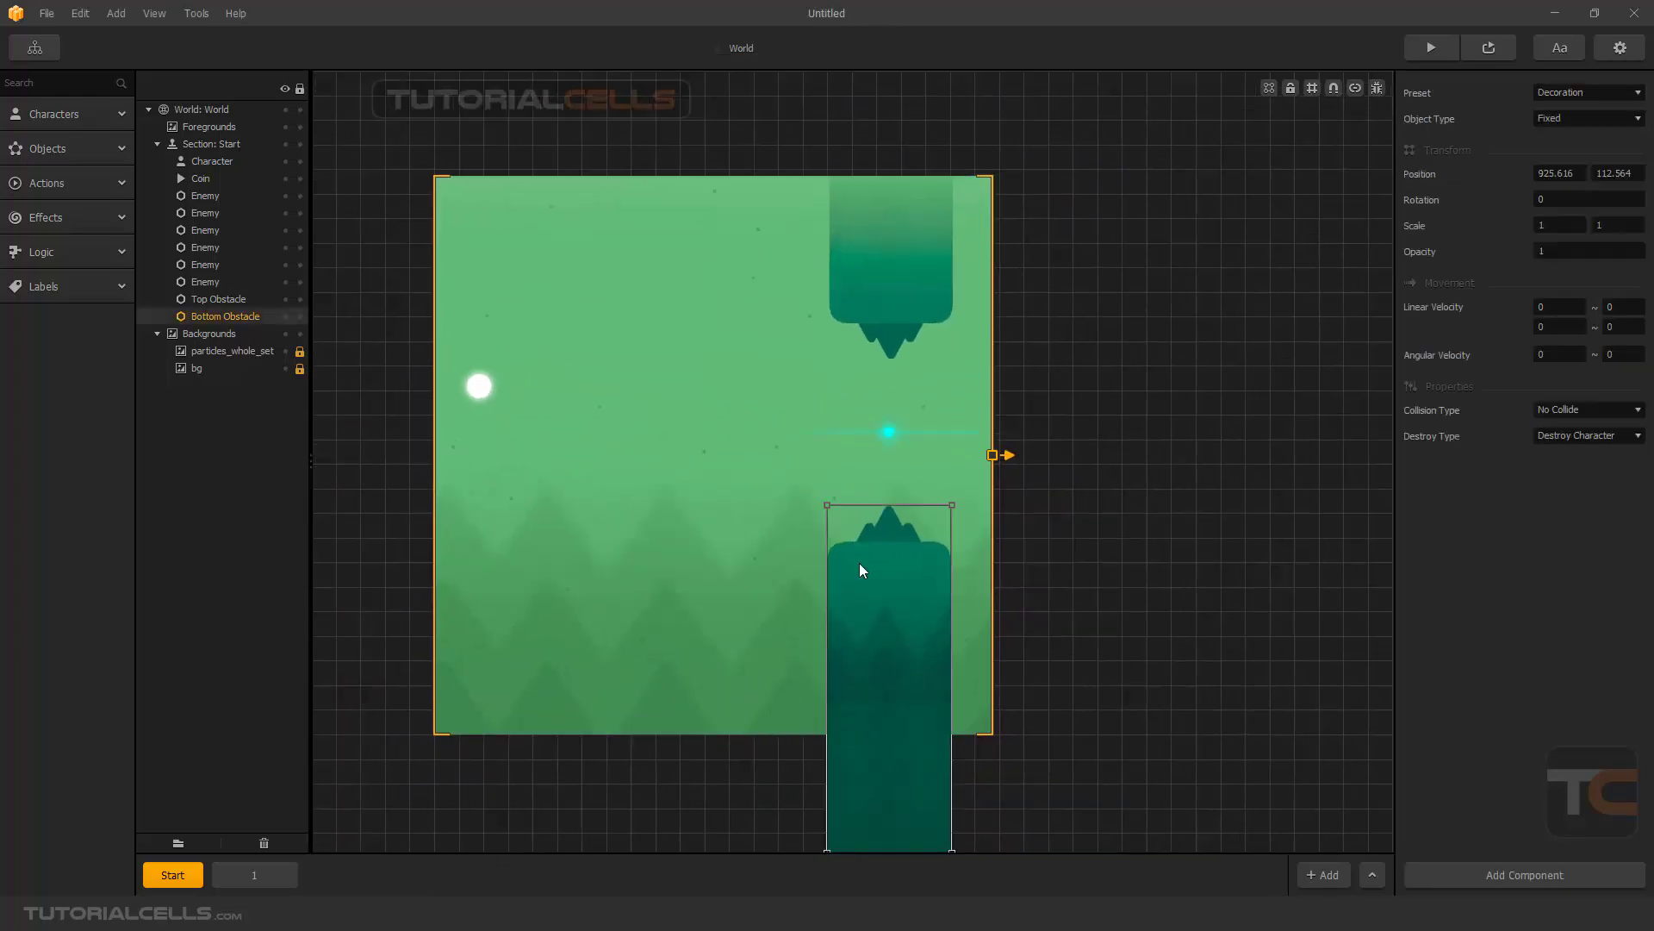
key("Delete")
left_click(872, 286)
key("Delete")
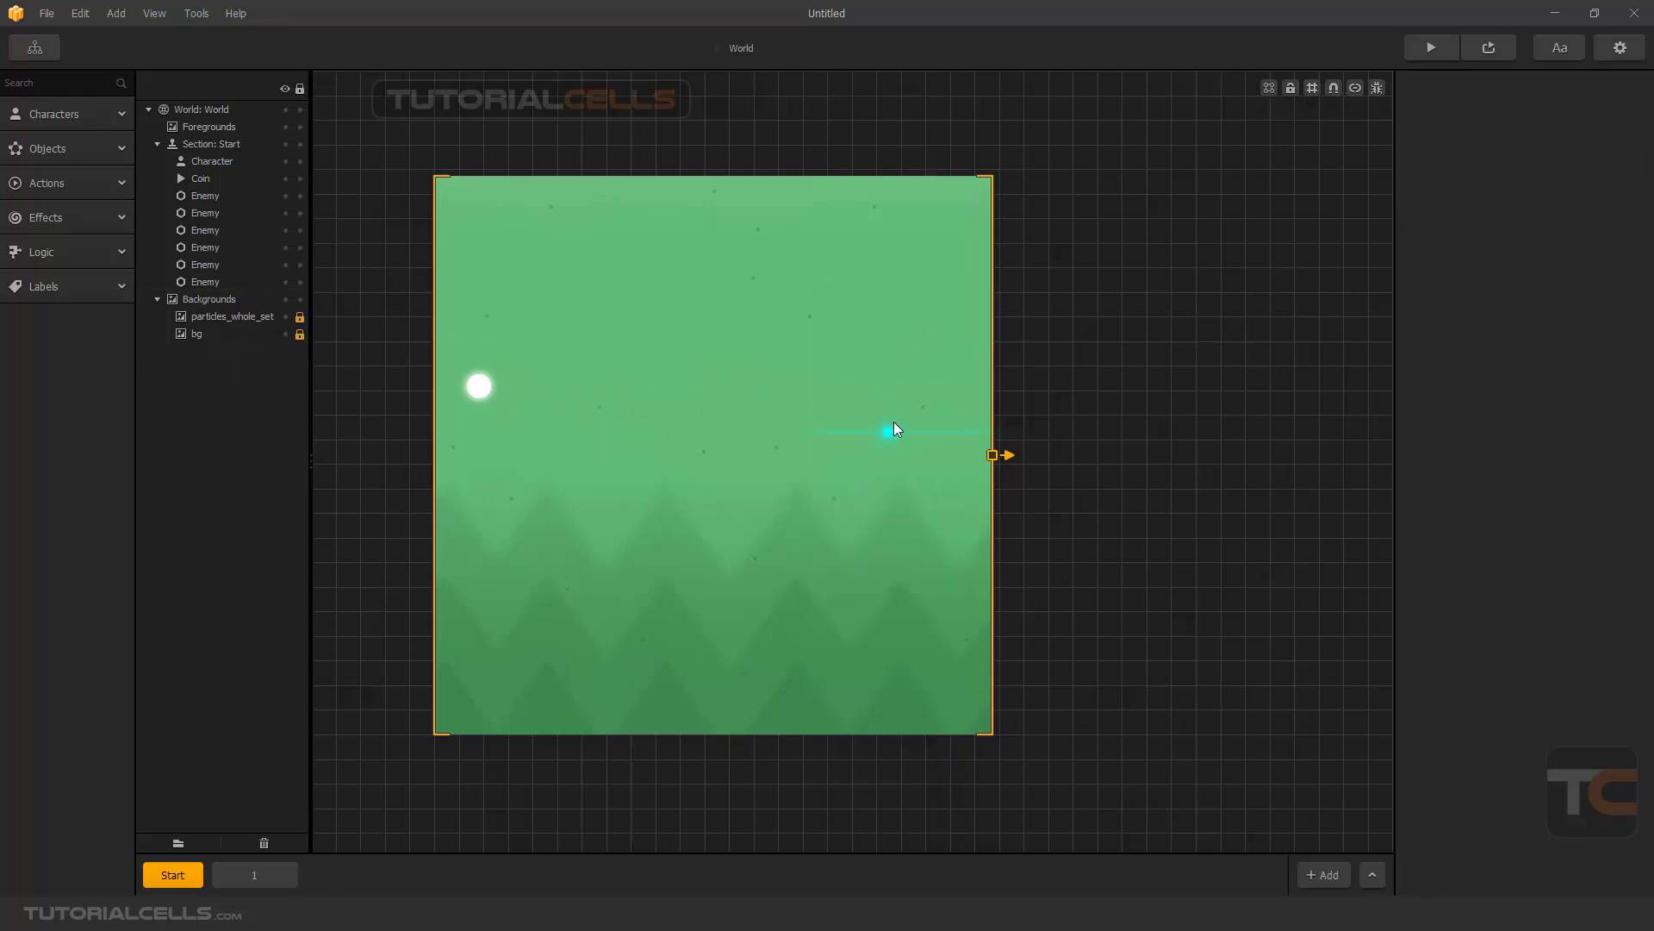
left_click(888, 432)
key("Delete")
- Remove the bottom obstacle, coin and top obstacle from section 1
left_click(254, 875)
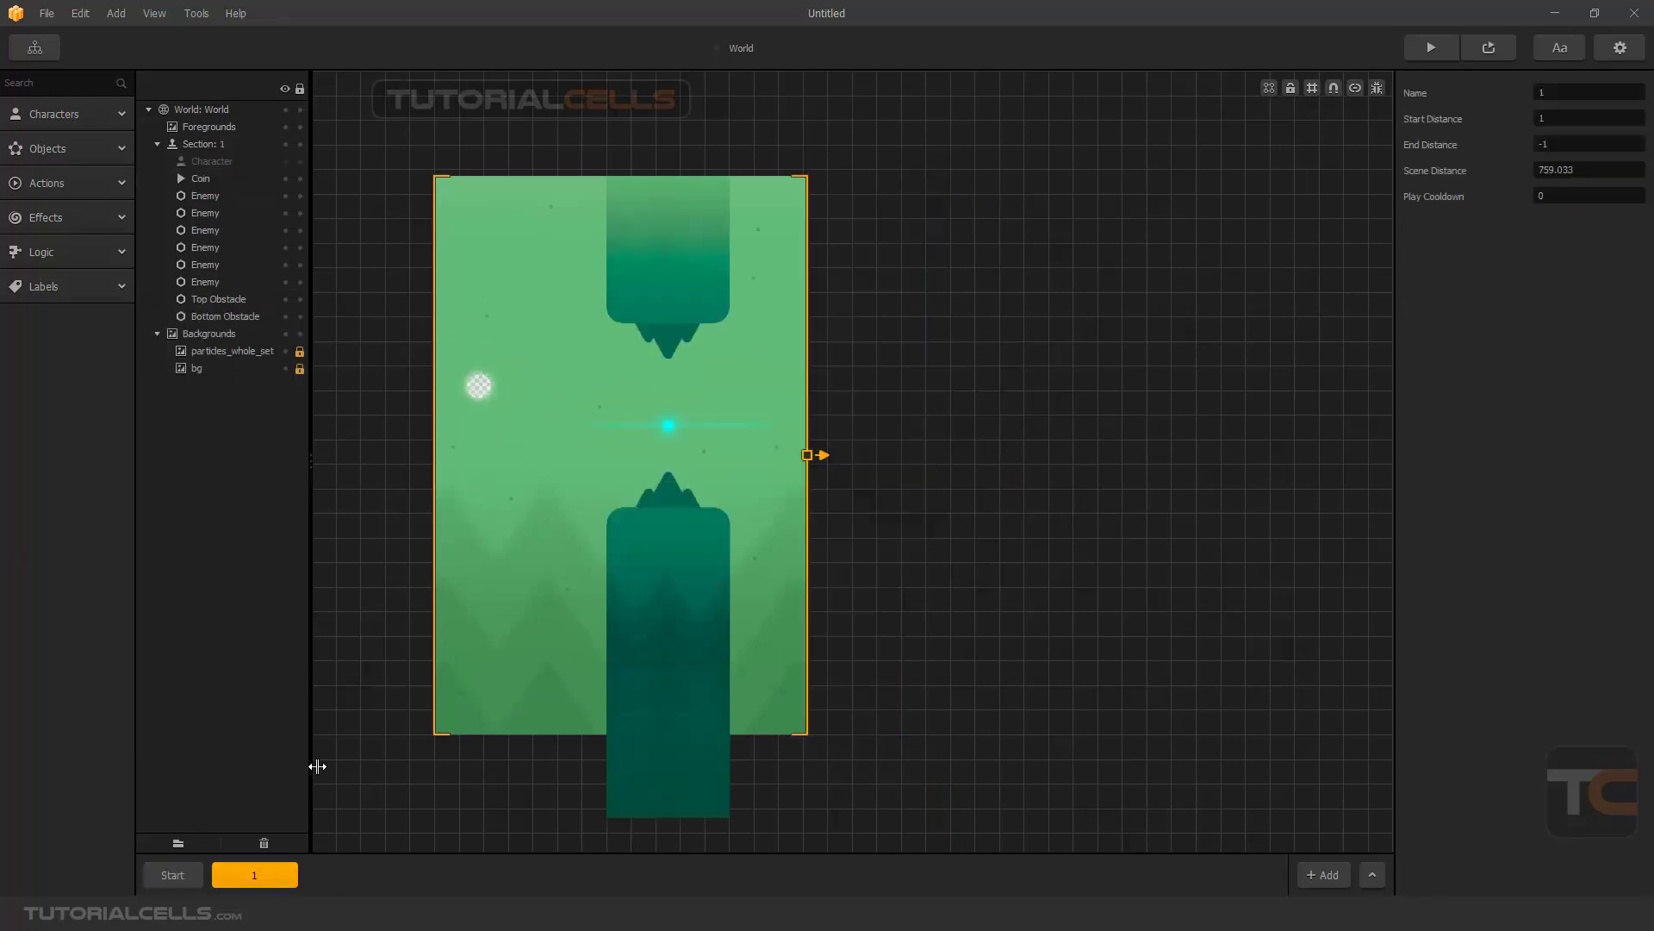
left_click(634, 617)
key("Delete")
left_click(670, 429)
key("Delete")
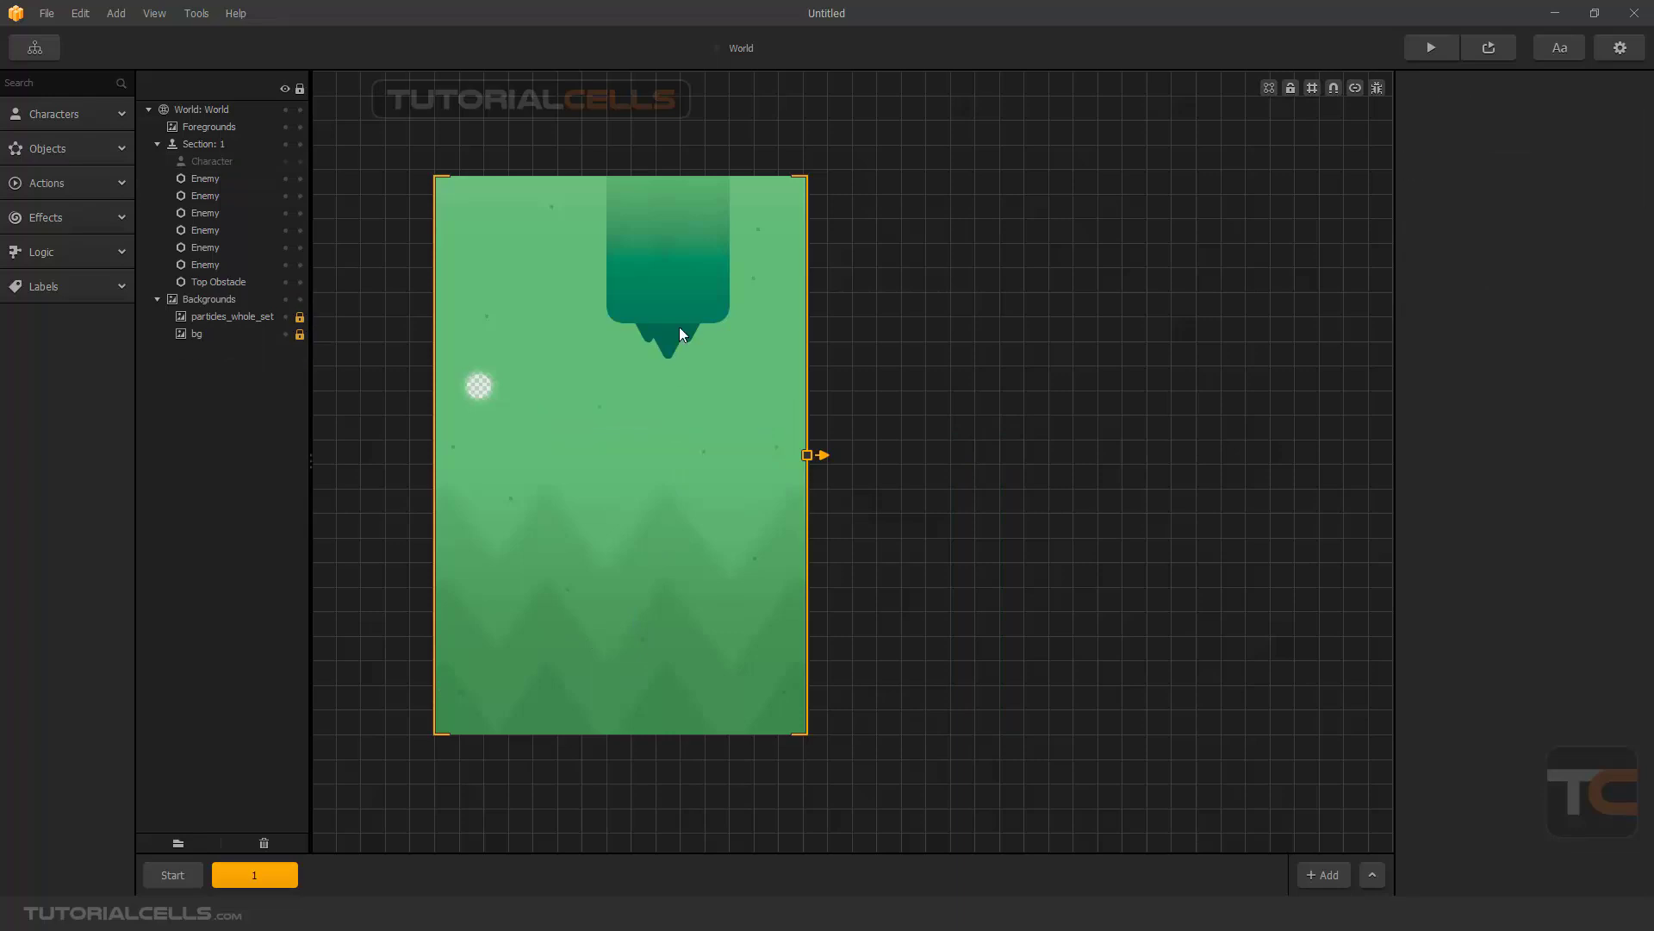
left_click(681, 306)
key("Delete")
- Add the slice1, slice2 and slice3 images from the "flappy color game" folder in File Explorer to the Start section as actions
left_click(195, 875)
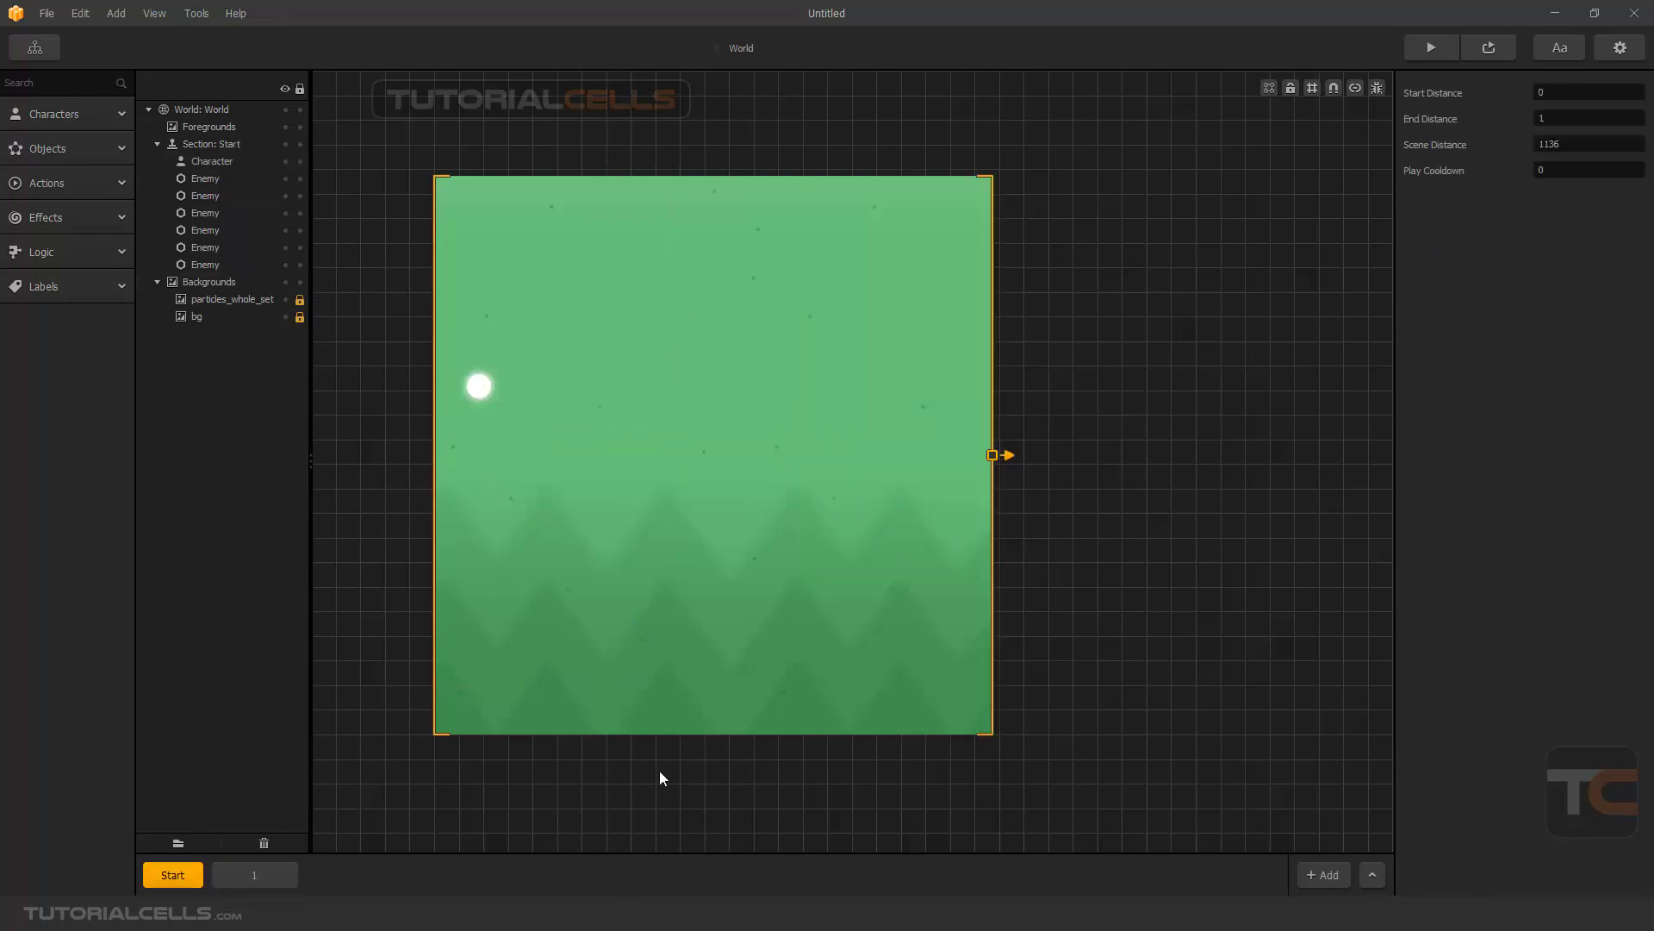
key("alt+Tab")
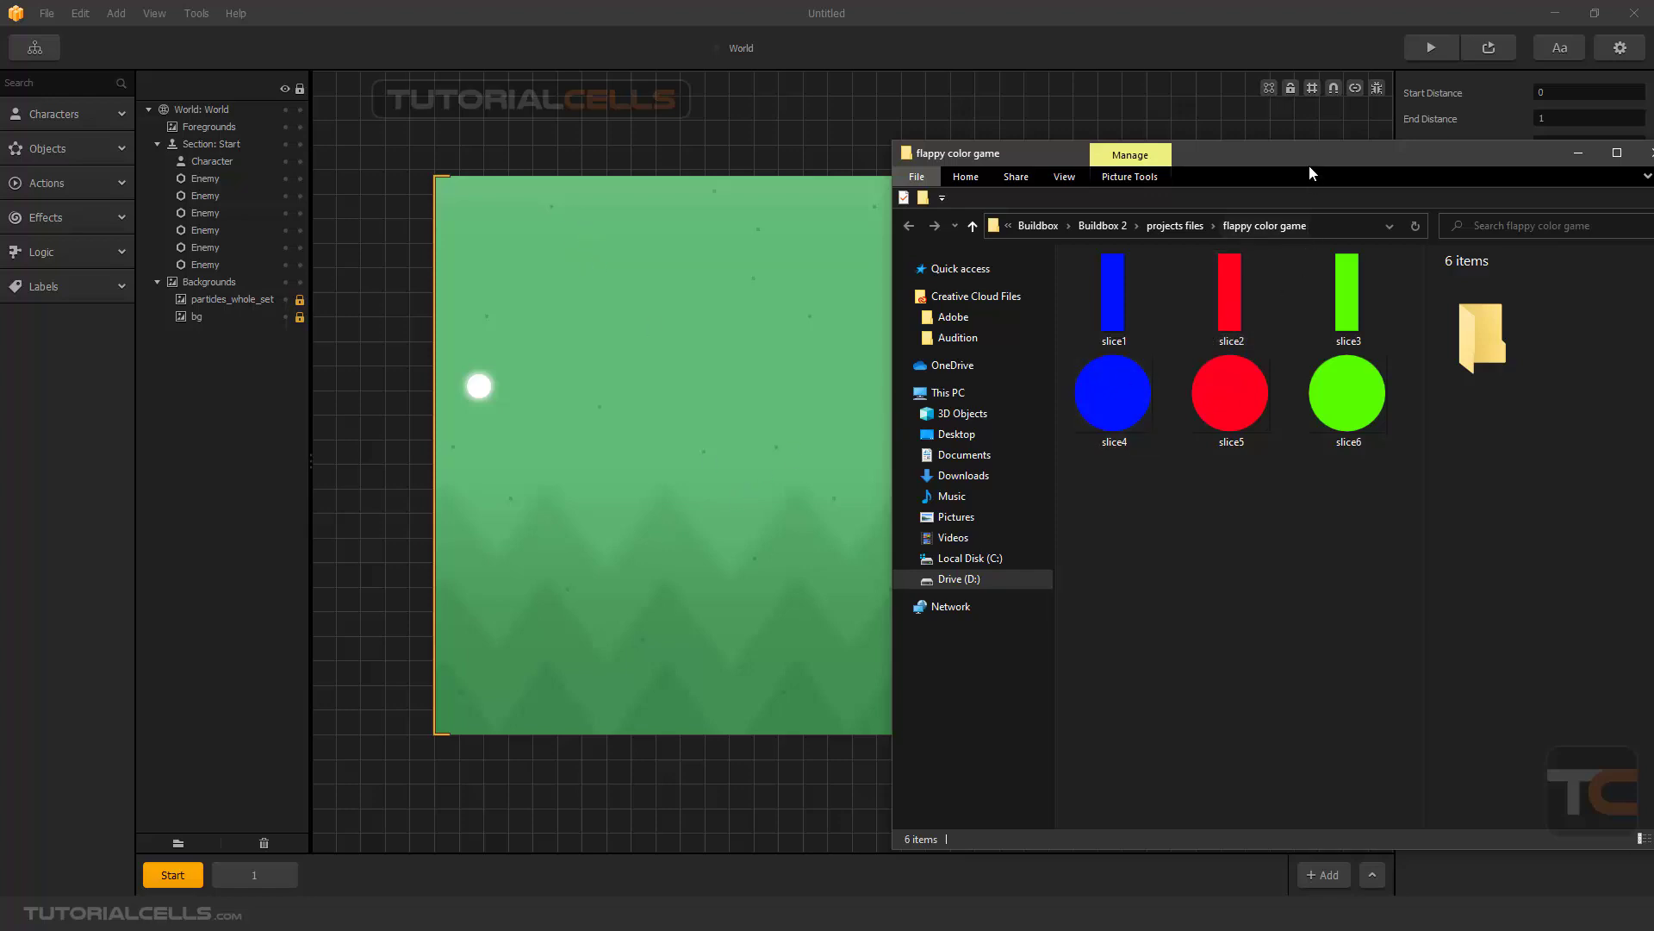
left_click_drag(1310, 155, 1391, 160)
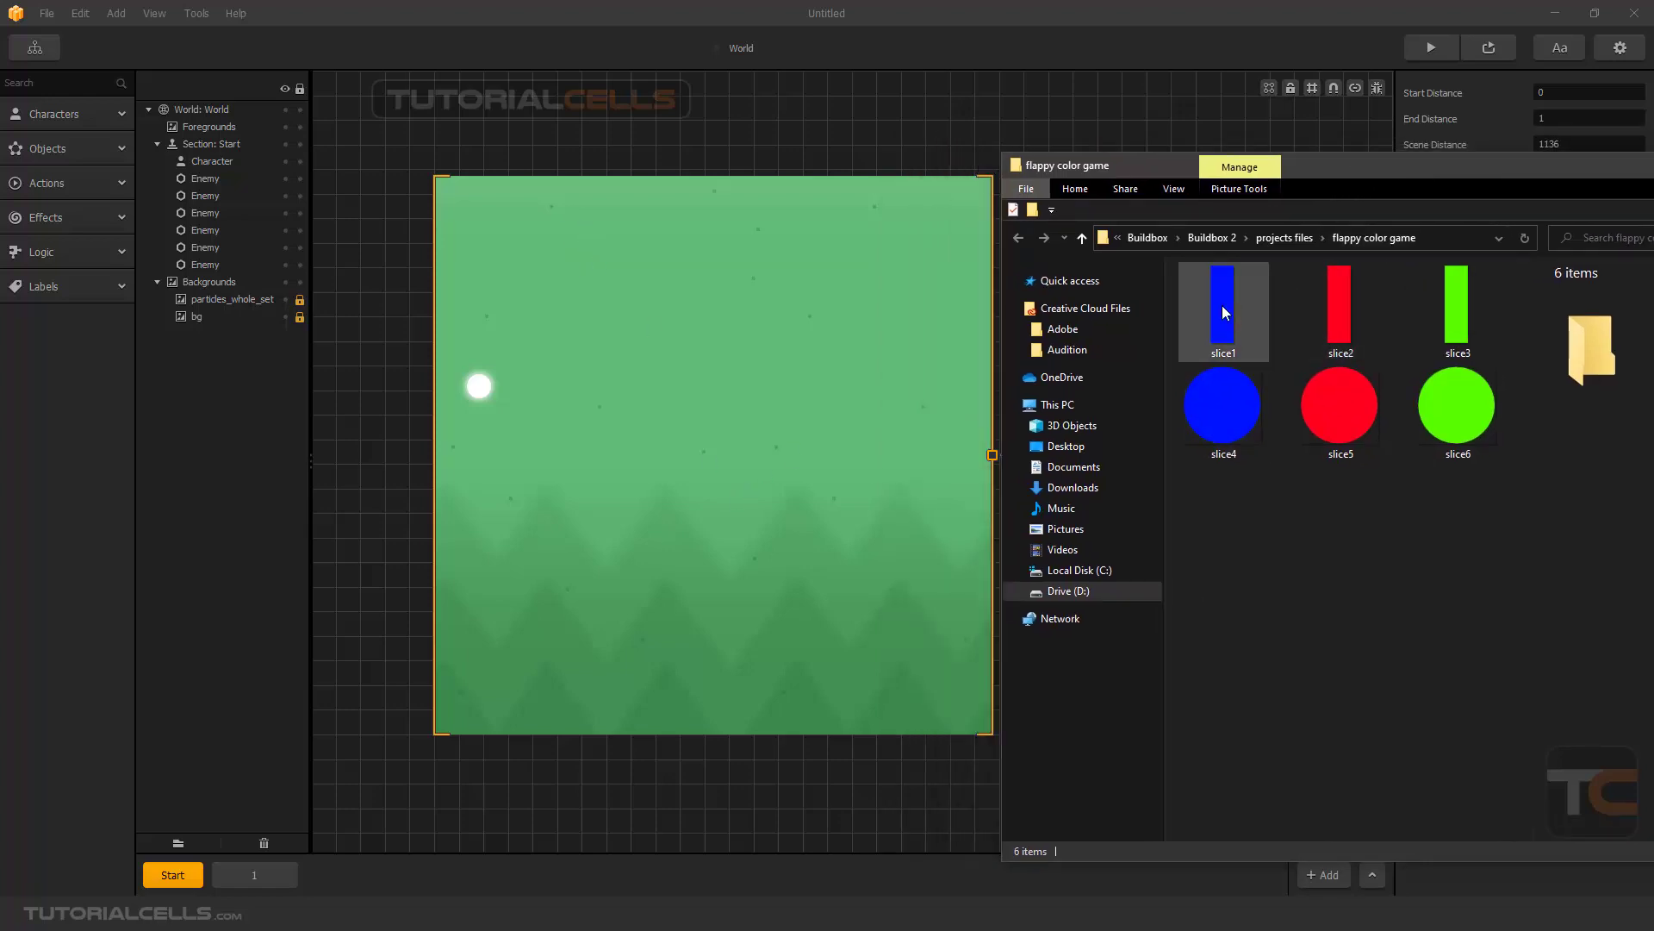
left_click(1245, 304)
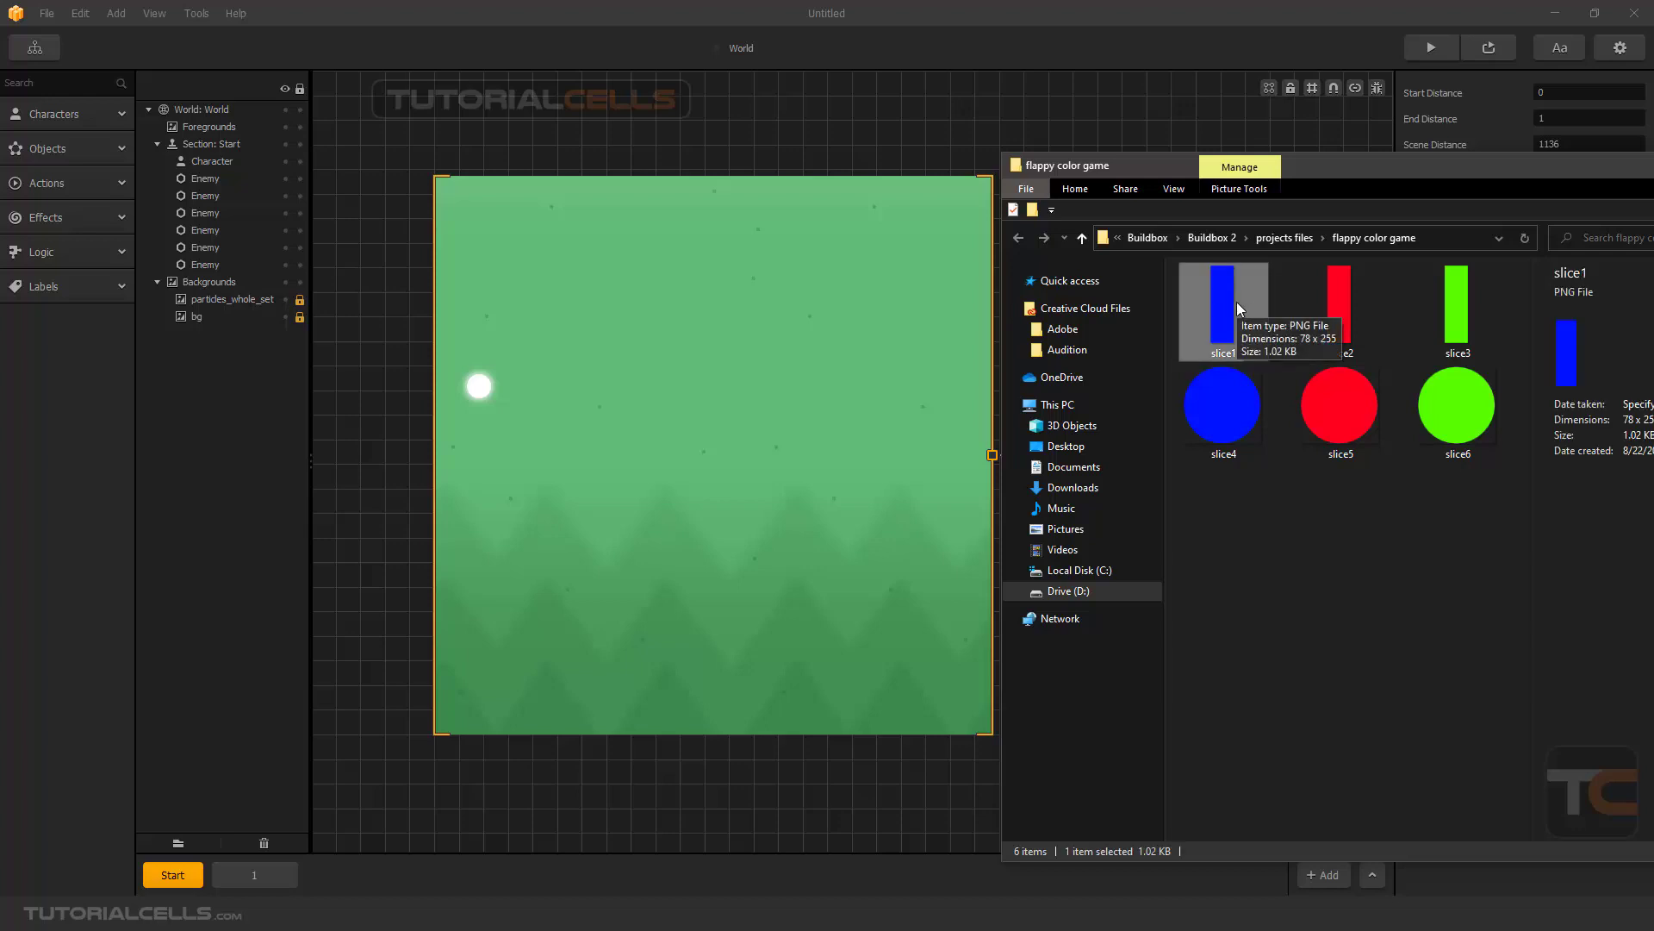
left_click_drag(1237, 302, 654, 562)
left_click_drag(1340, 310, 671, 626)
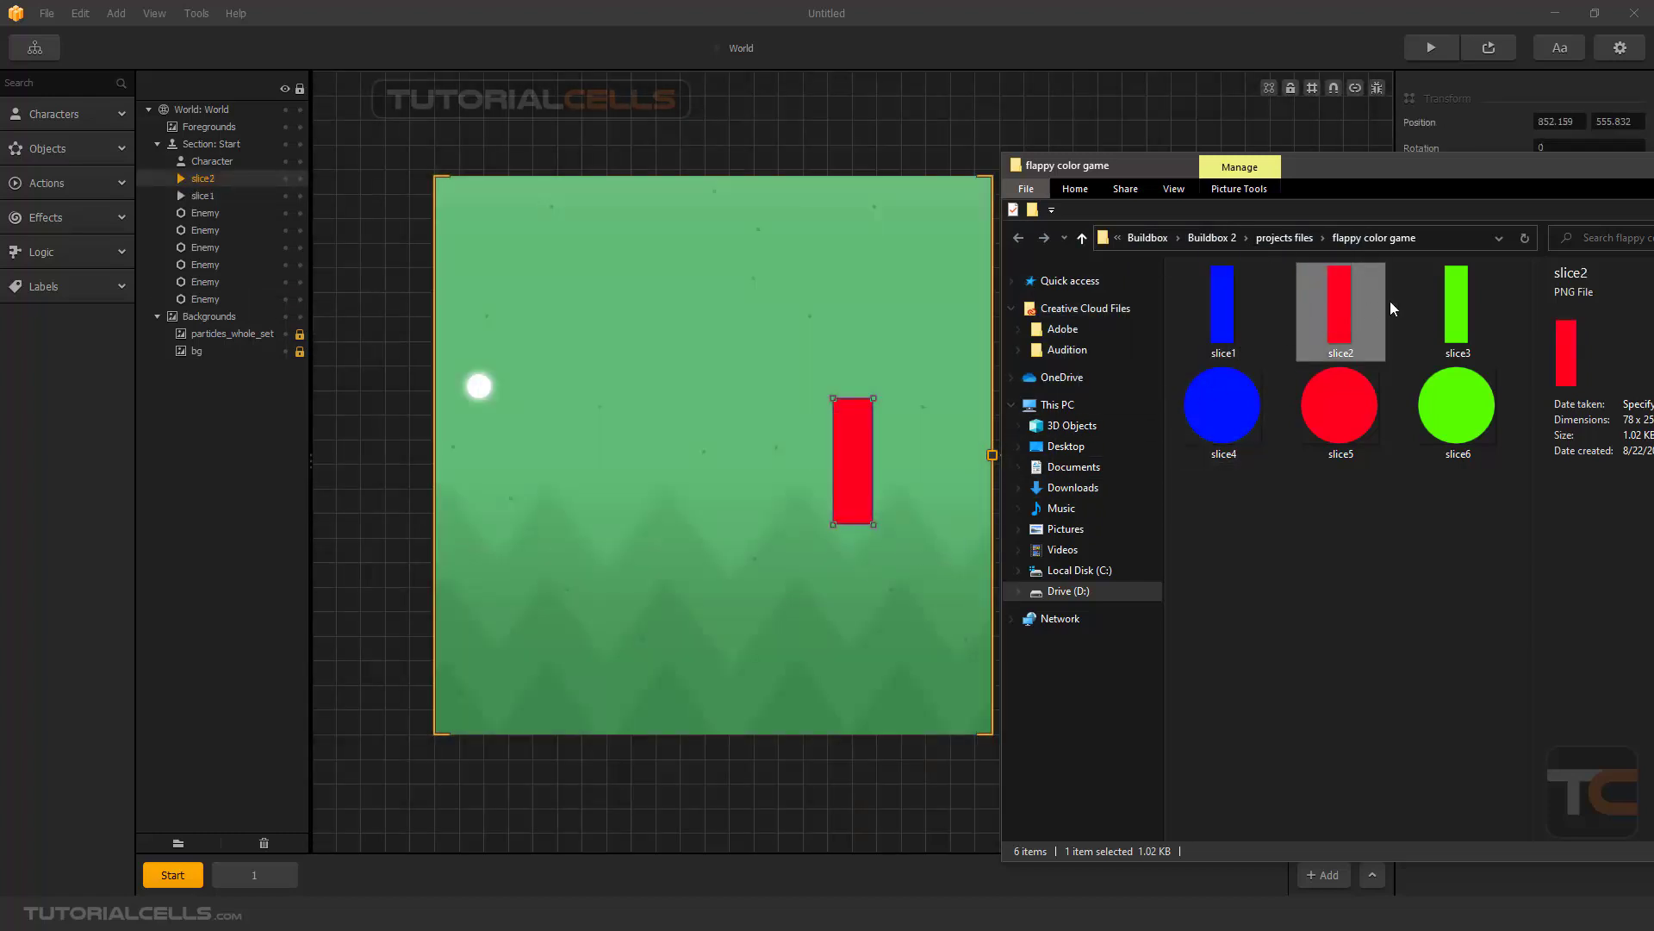
left_click_drag(1456, 310, 651, 584)
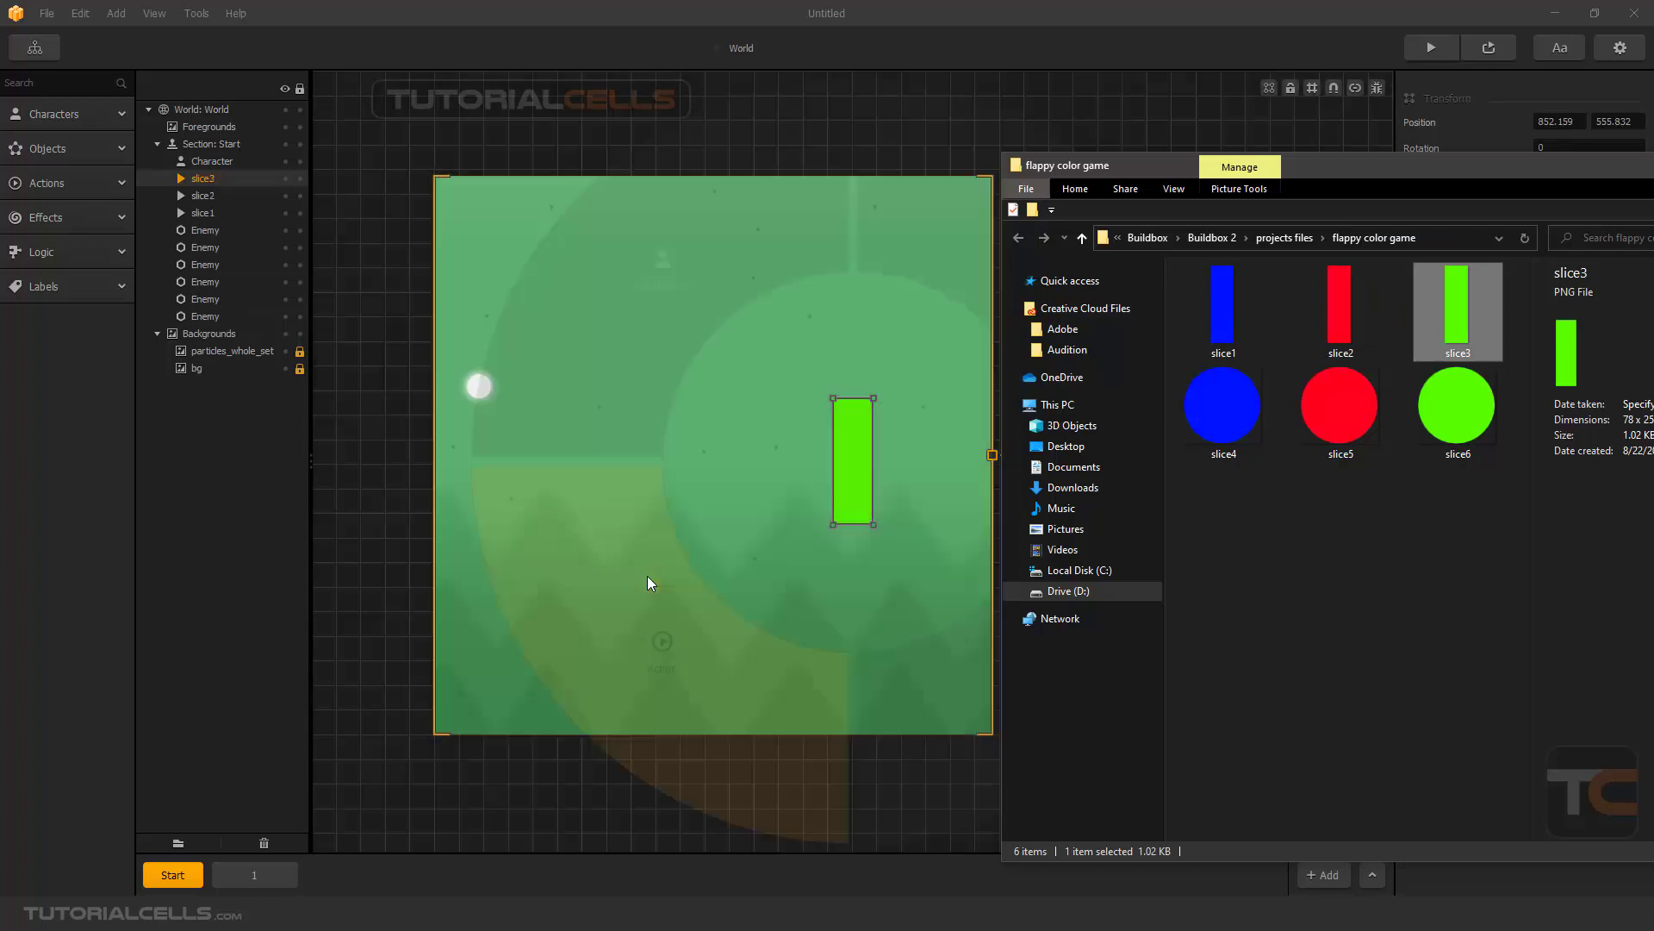
left_click_drag(1465, 170, 1043, 178)
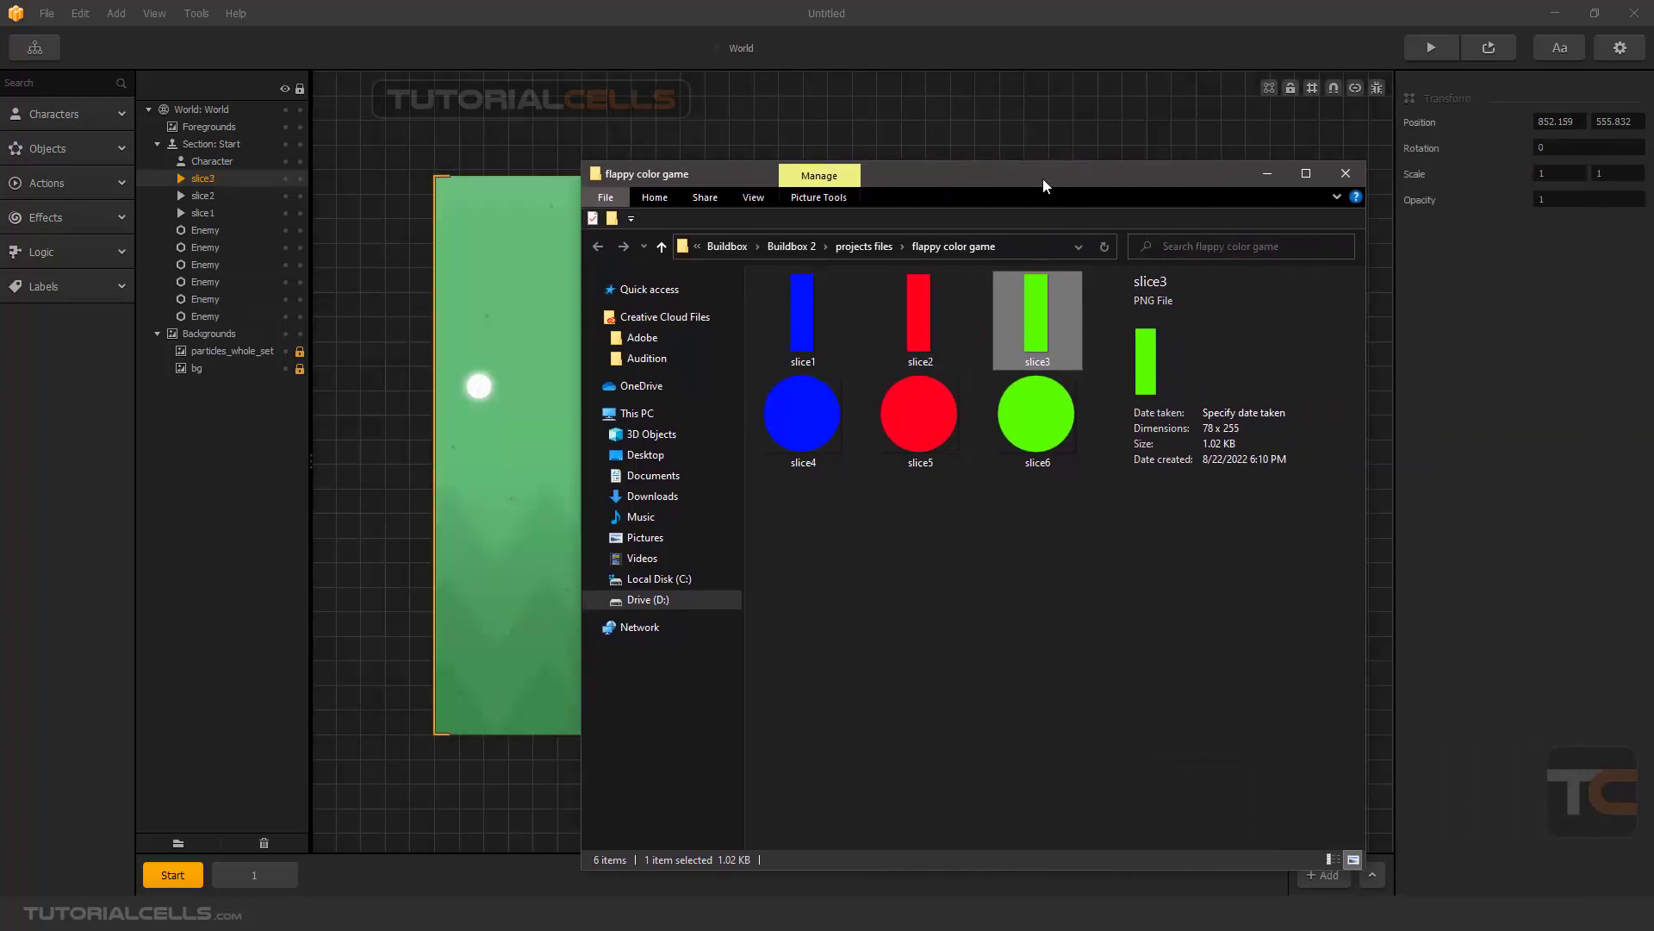
left_click(1268, 174)
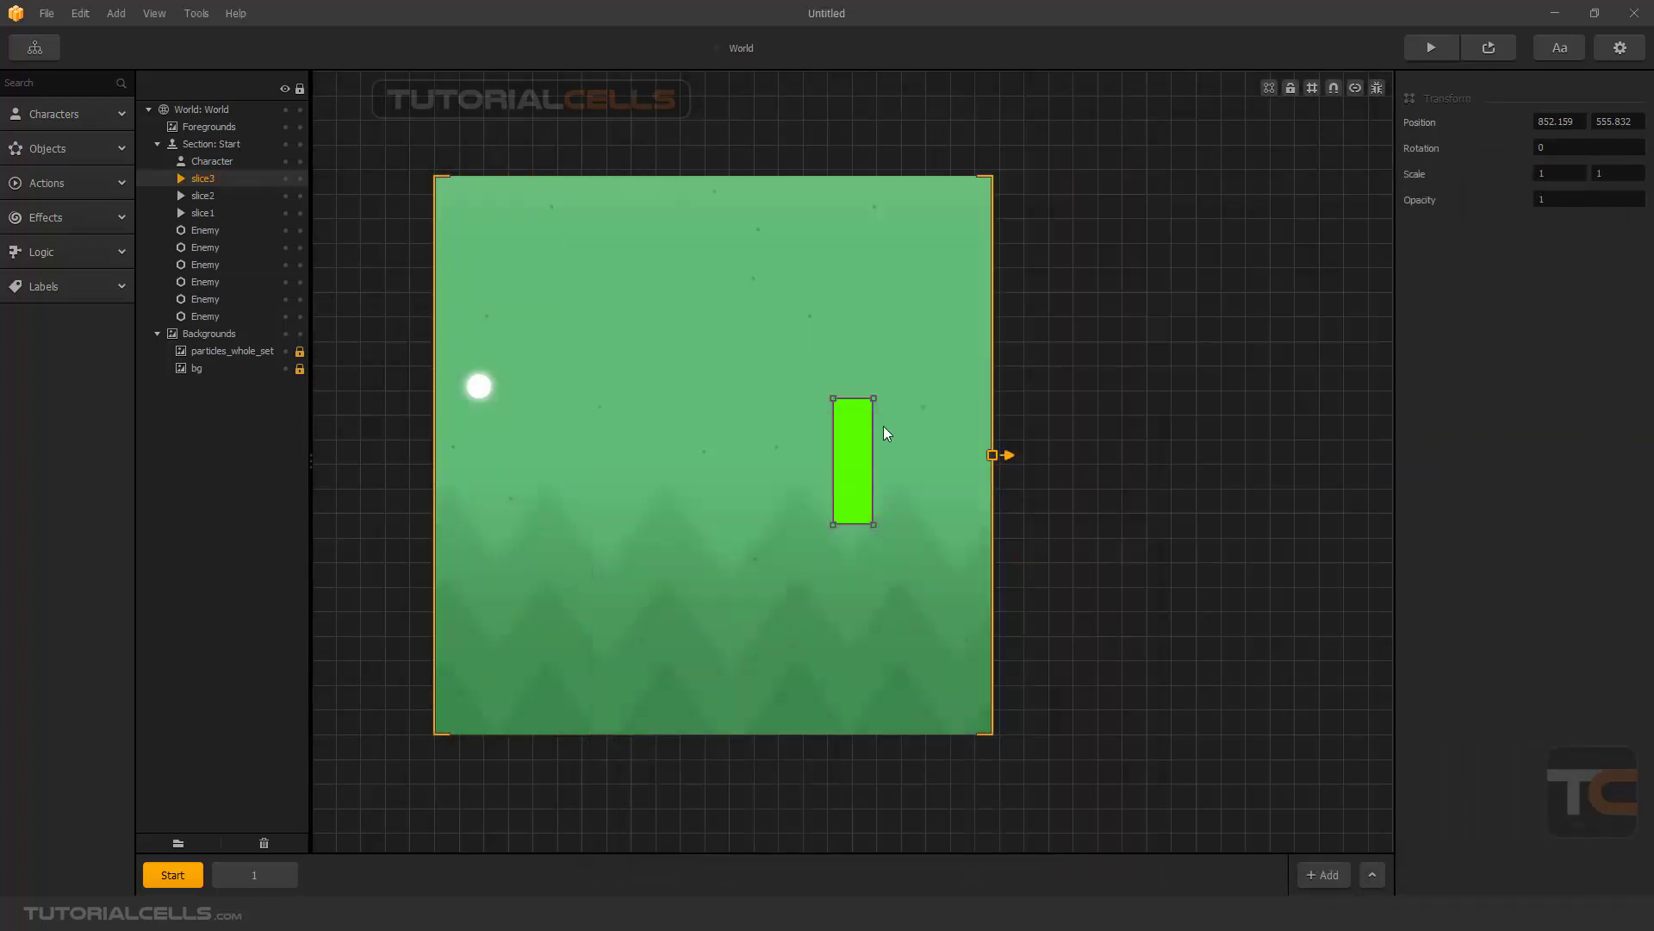
- Stack the green, red and blue bars in one column and stretch them to fill the scene height, with blue at about 1.811 vertical scale
left_click_drag(854, 433, 753, 212)
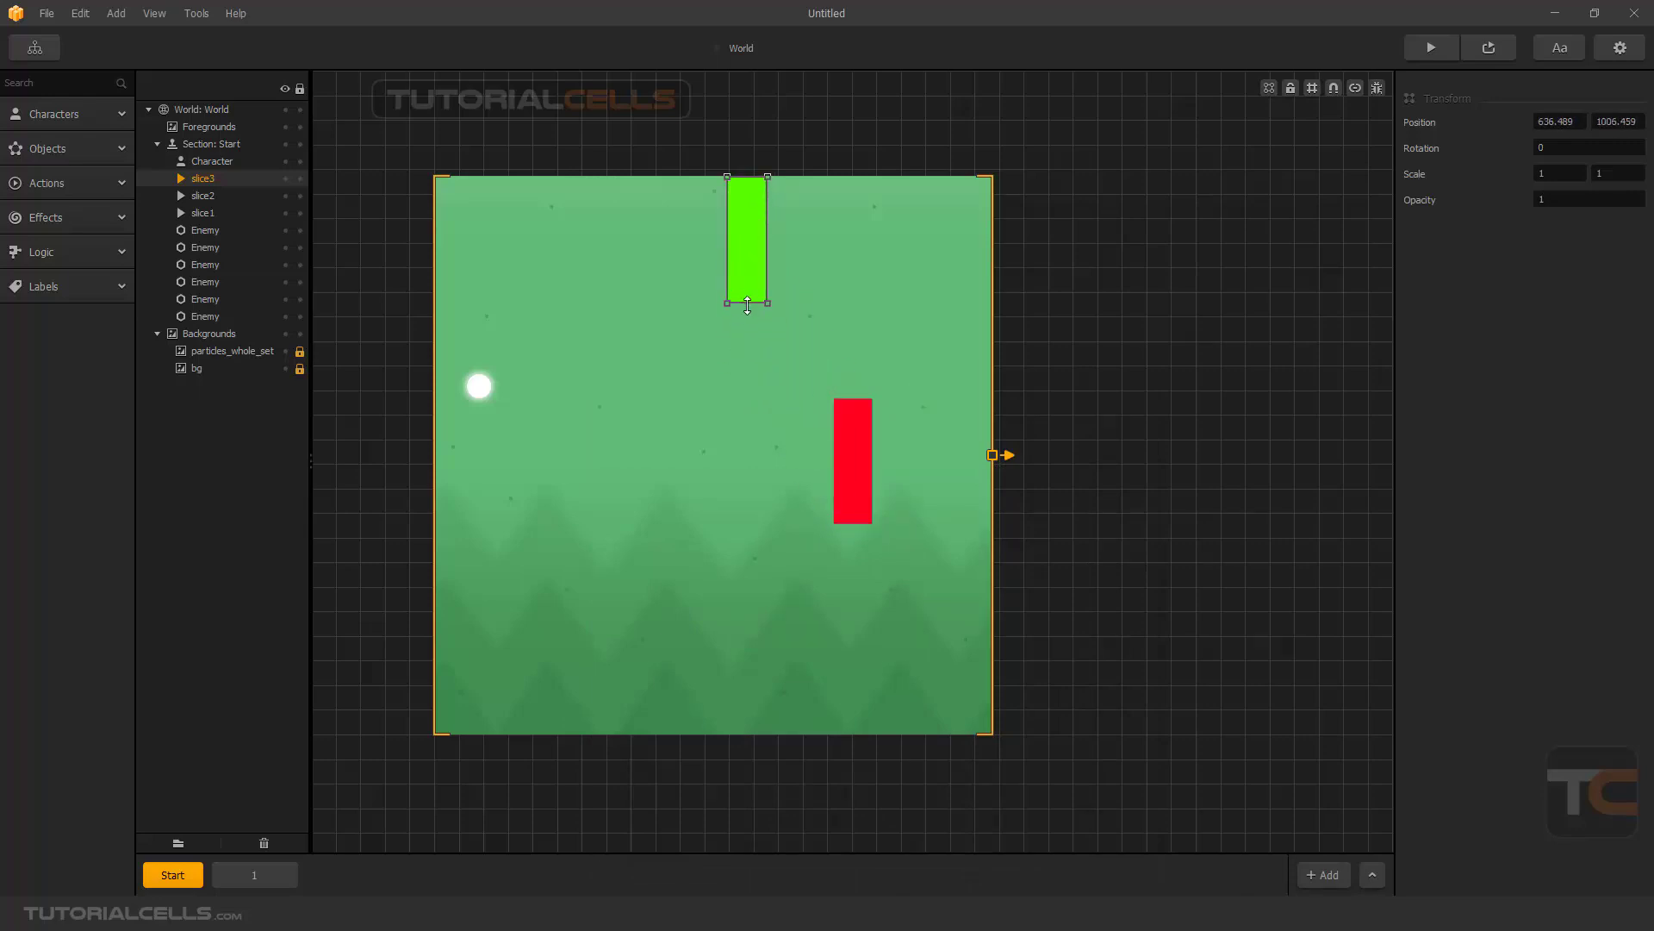
left_click_drag(752, 301, 778, 344)
left_click_drag(848, 425, 775, 369)
left_click_drag(776, 467, 776, 517)
left_click_drag(857, 447, 792, 555)
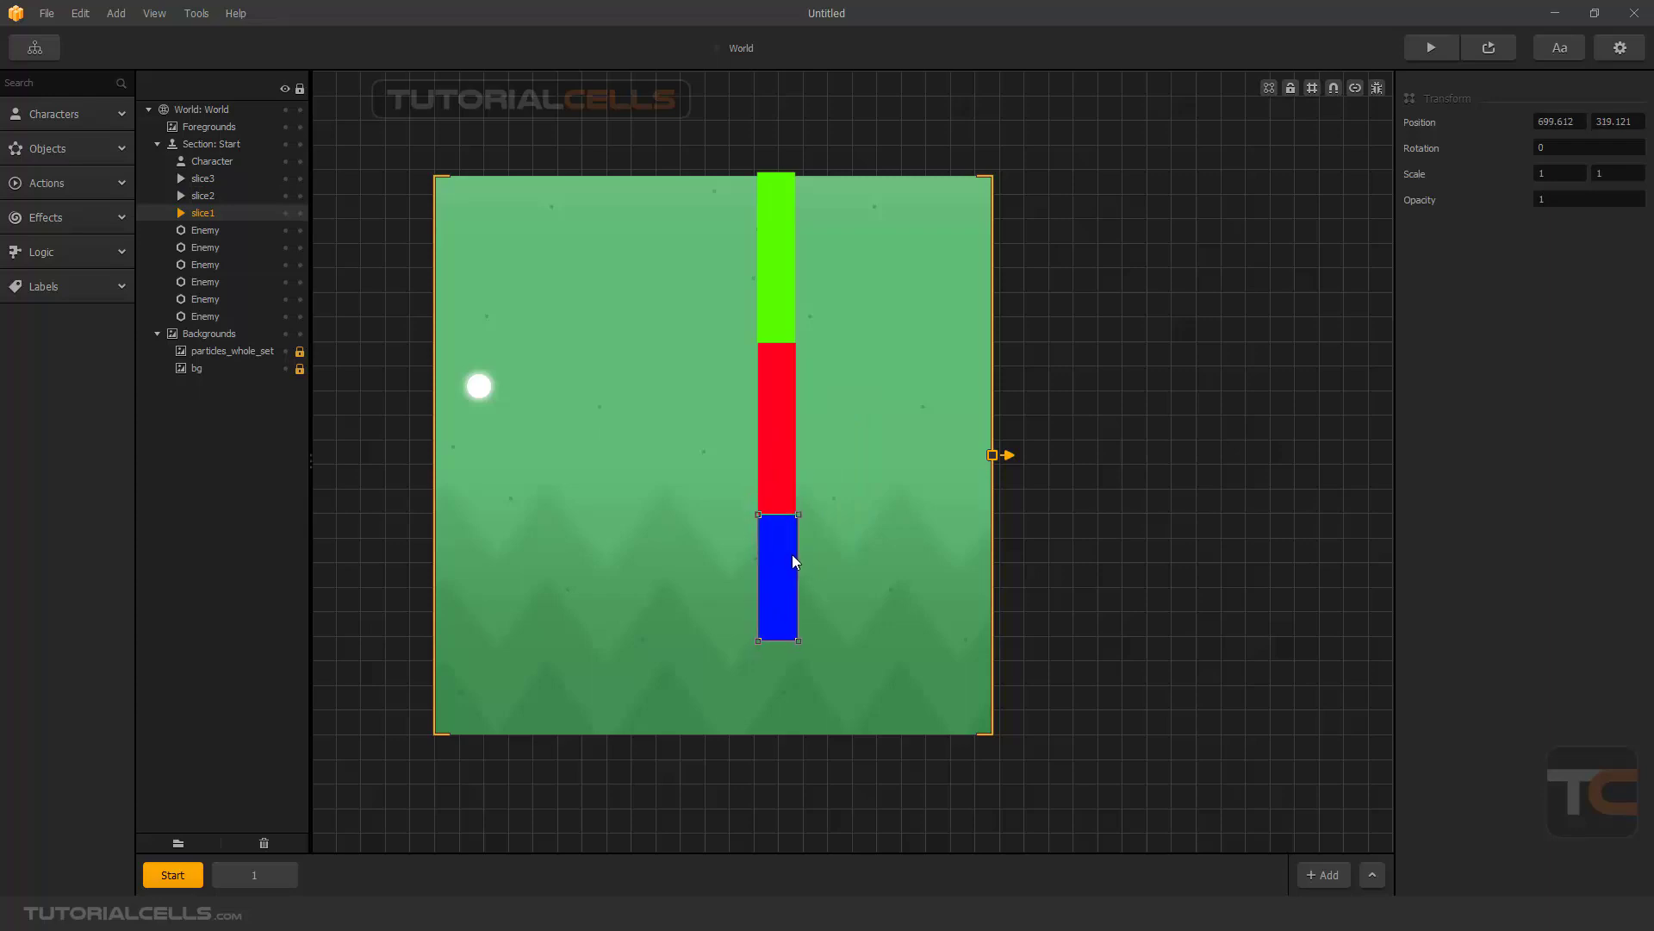
left_click_drag(776, 643, 777, 741)
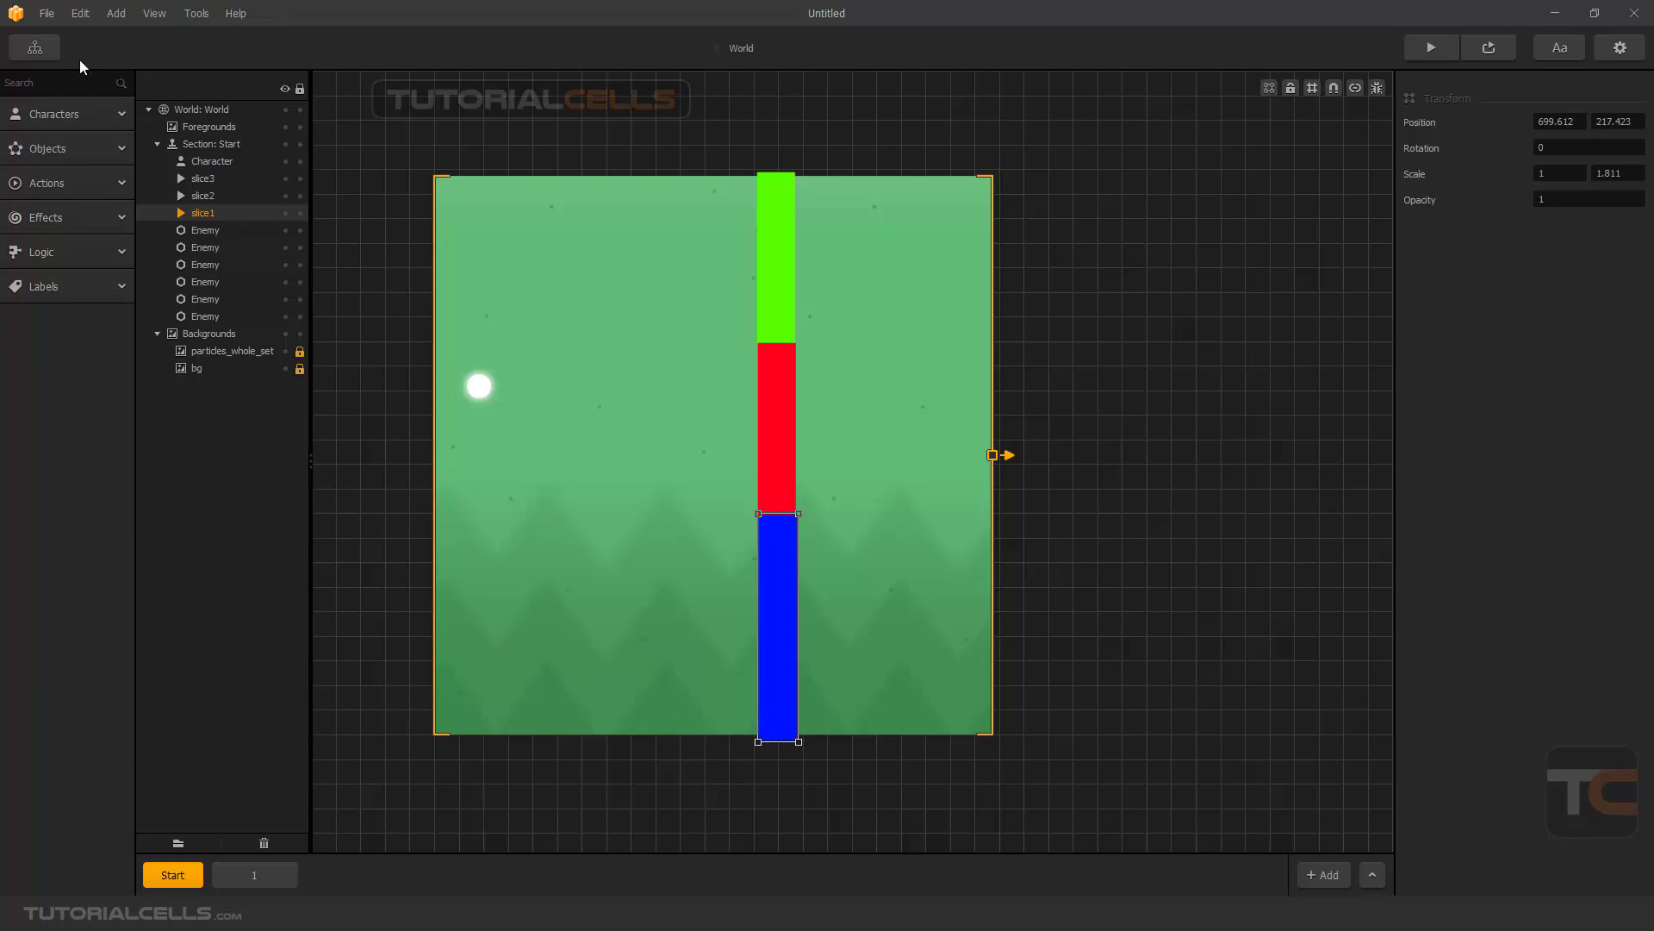
- Open the World UI from the game mind map and add a Default Font label above the TAP TO FLAP text
left_click(35, 48)
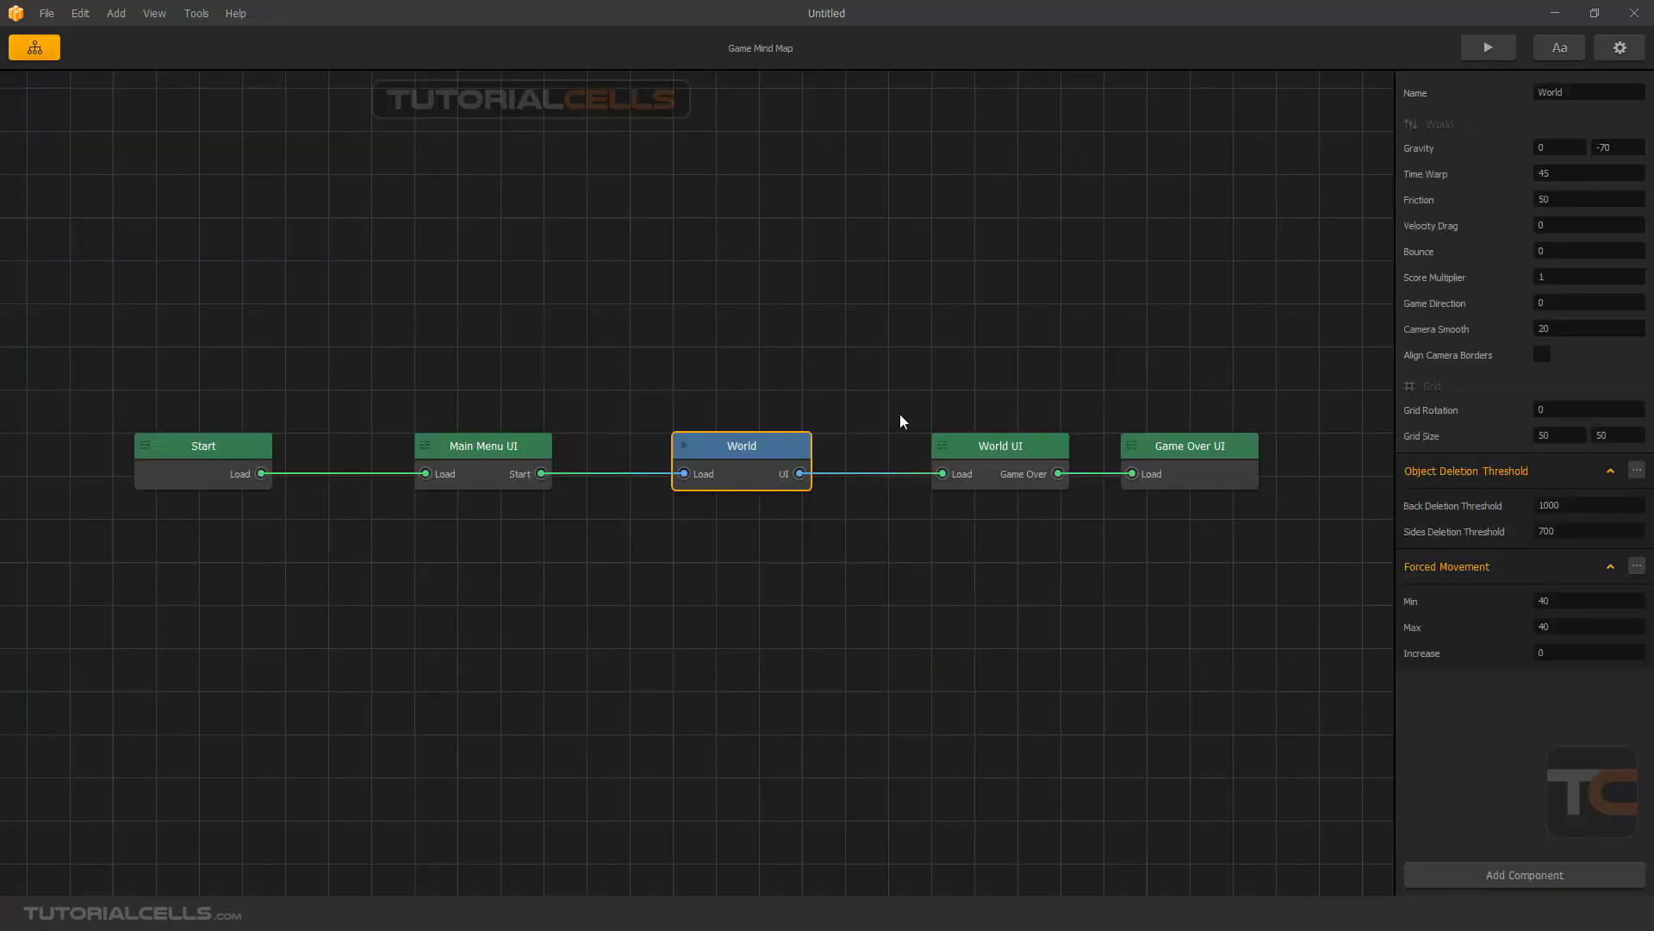
double_click(984, 444)
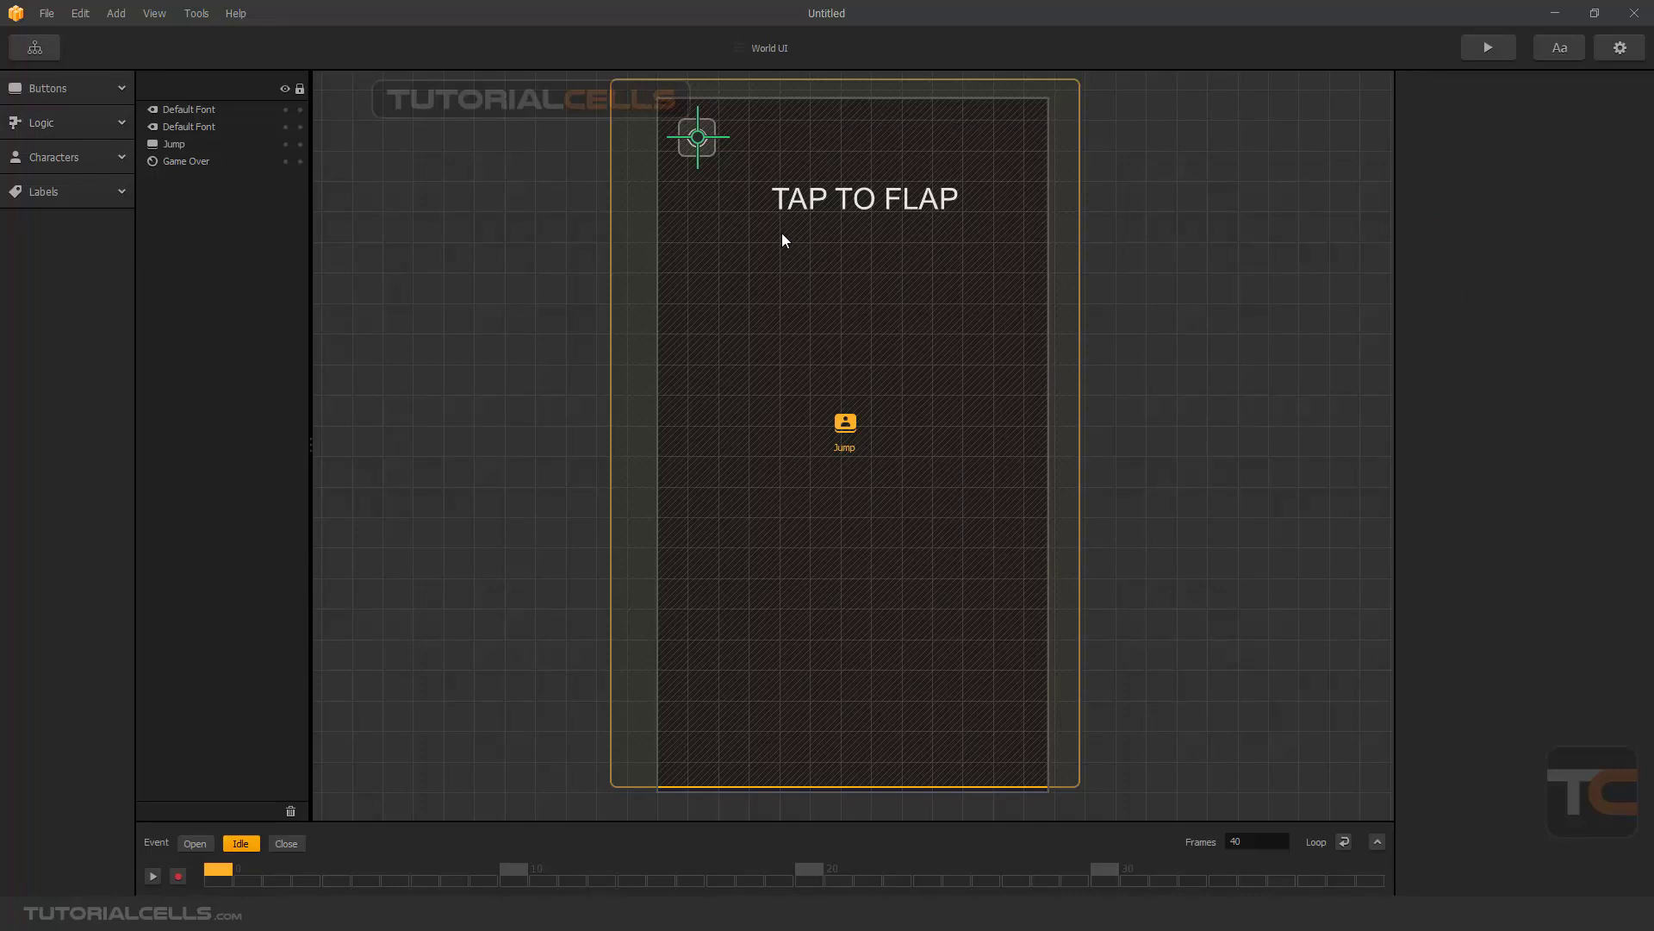
left_click(81, 200)
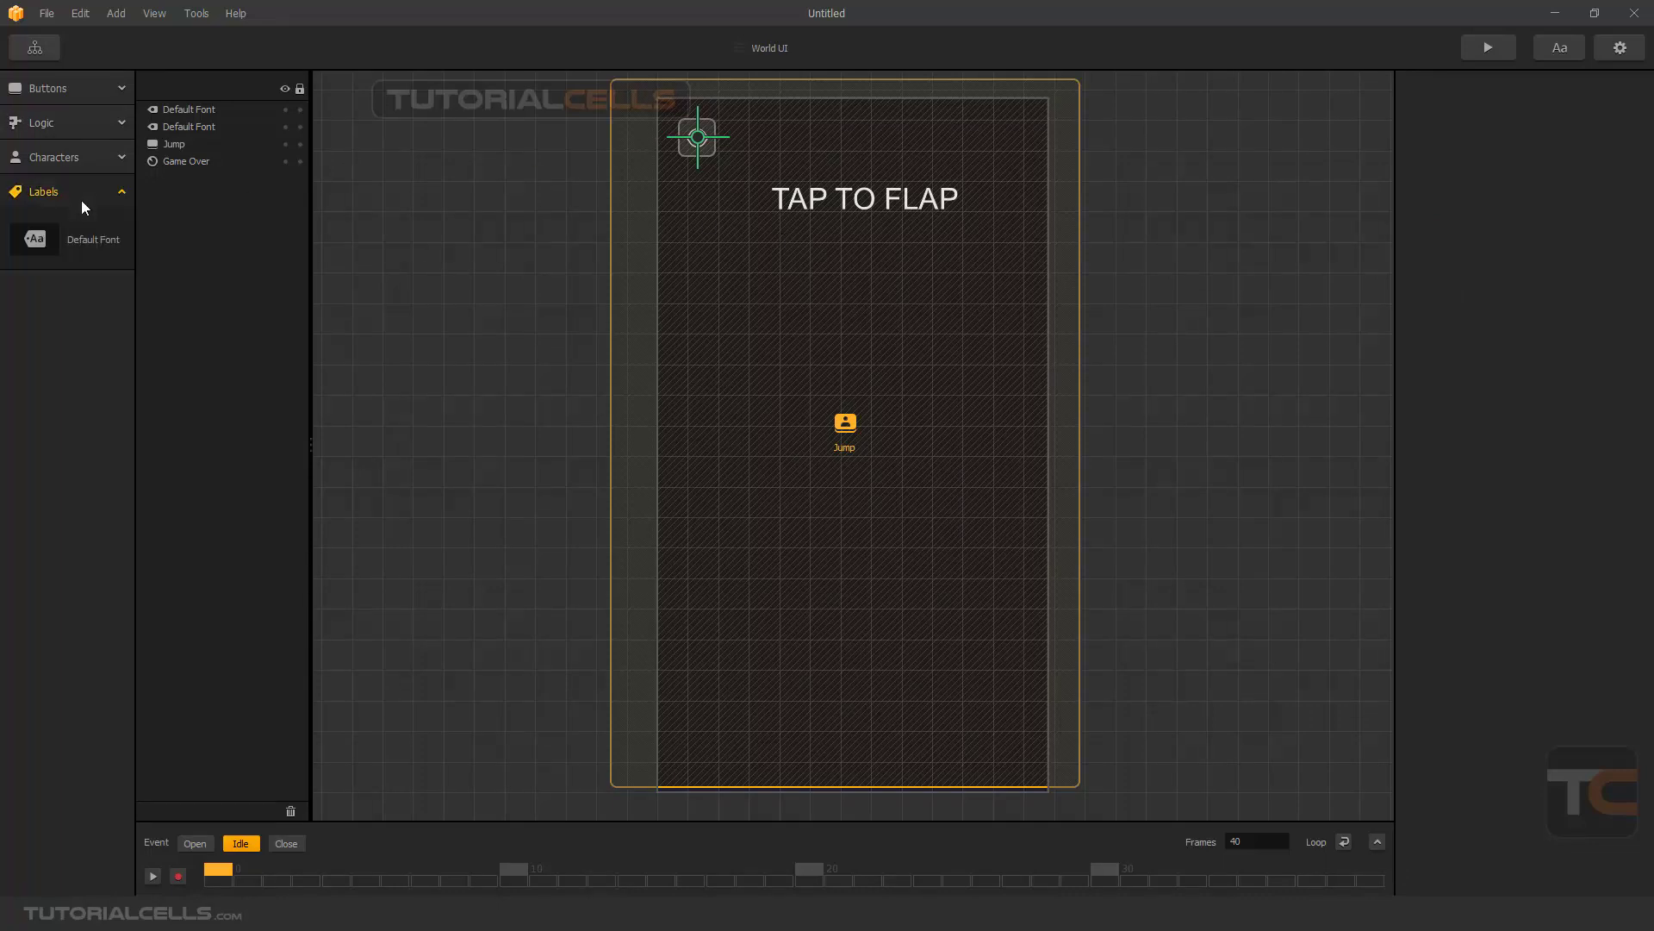
left_click_drag(86, 240, 769, 143)
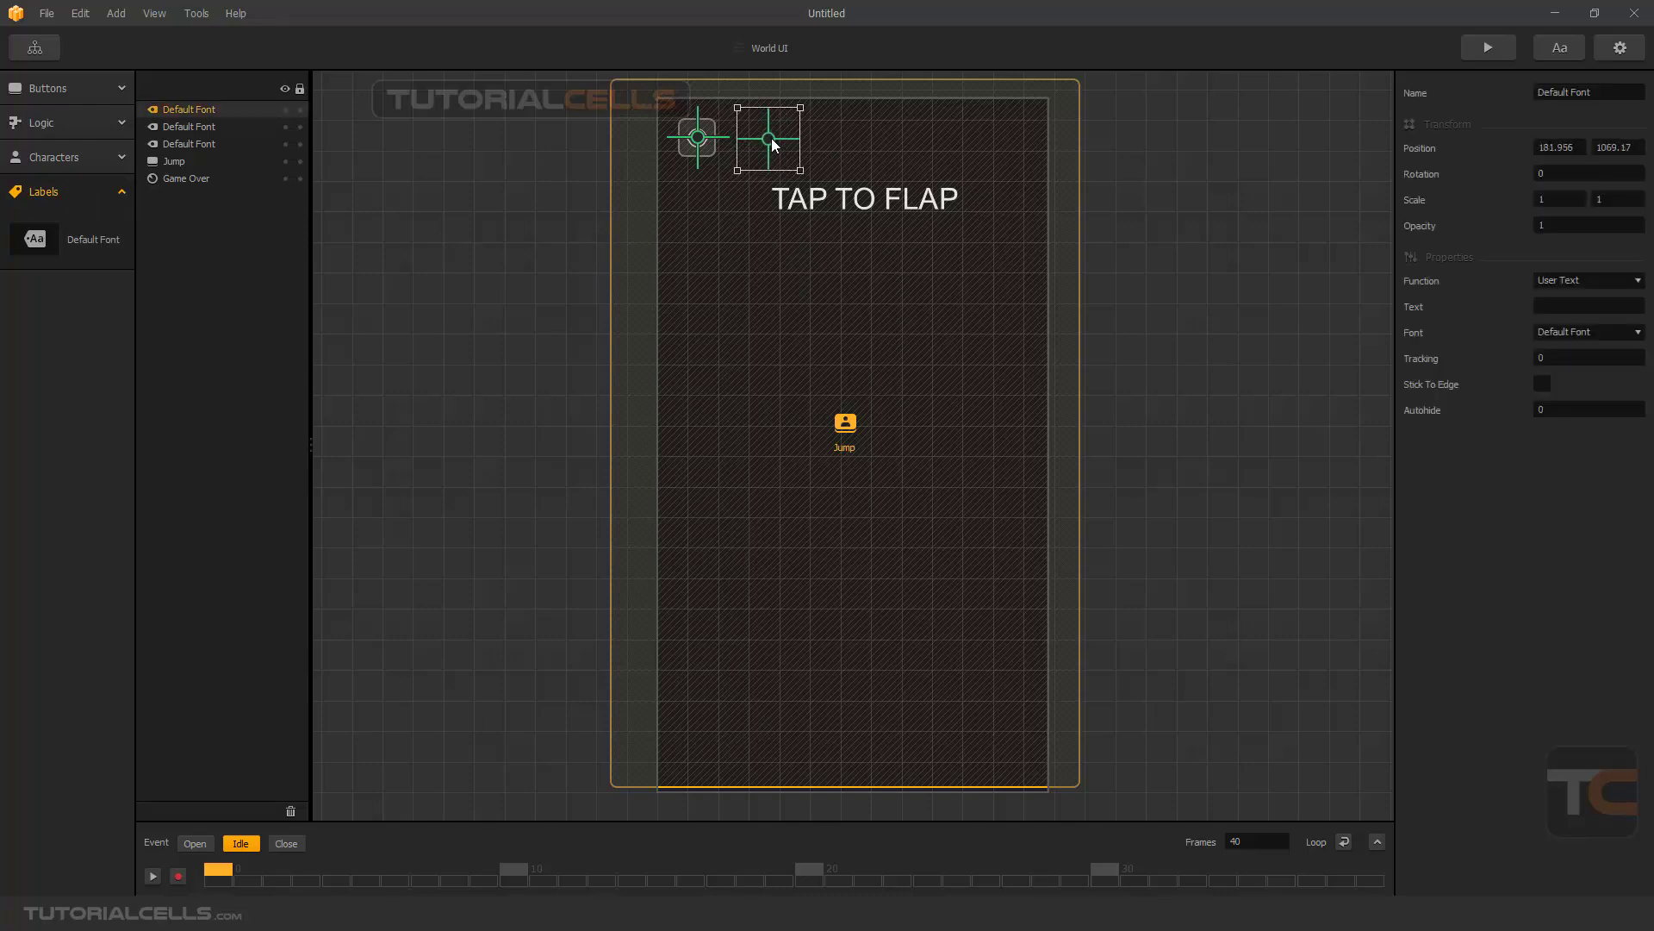
- Set the new label's function to Score, score type to Points and amount to Current, enable Stick To Edge, and shift it to about 197, 1069
left_click(1605, 280)
left_click(1594, 316)
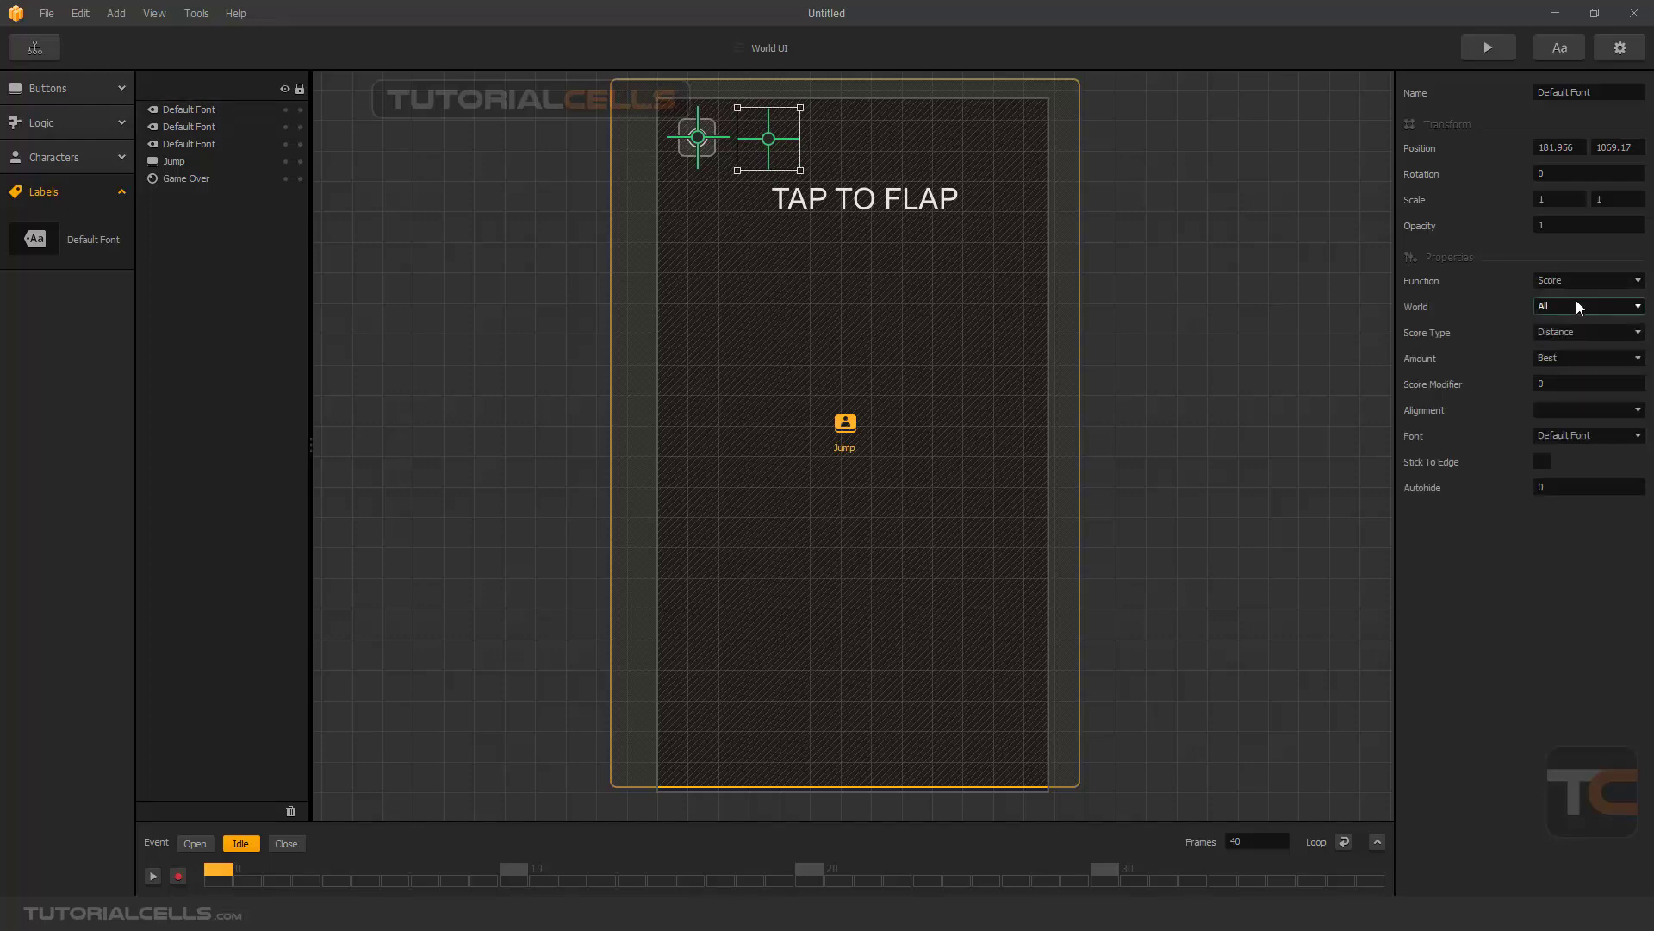
left_click(1577, 333)
left_click(1577, 384)
left_click(1546, 332)
left_click(1561, 369)
left_click_drag(774, 142, 785, 143)
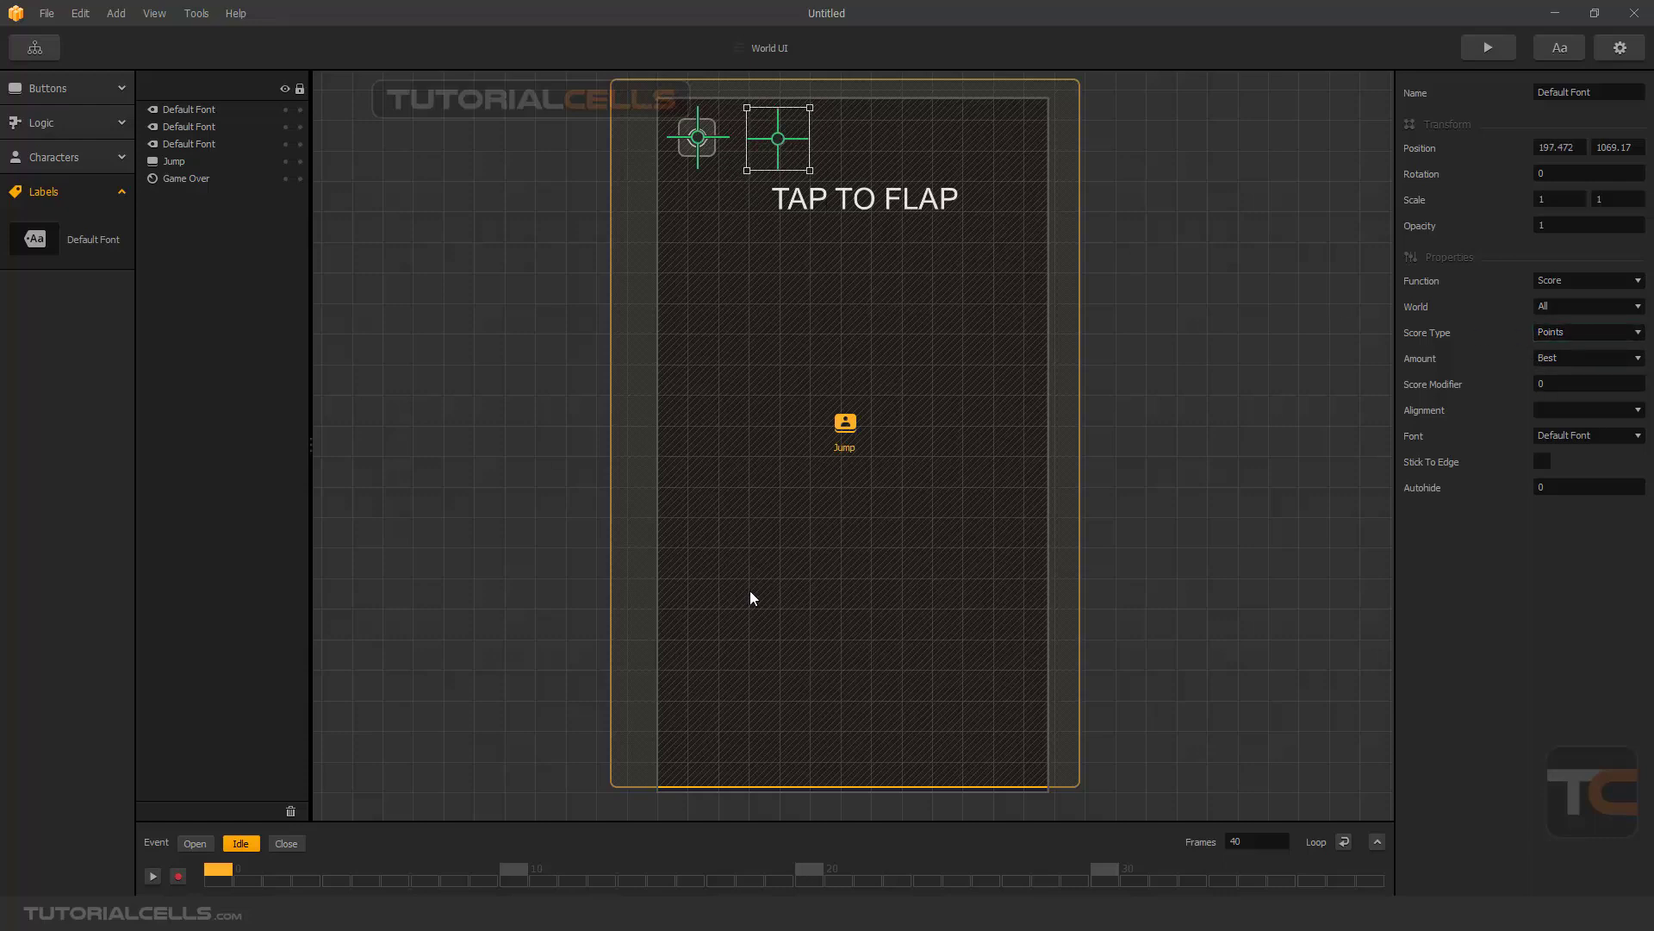
left_click(1595, 360)
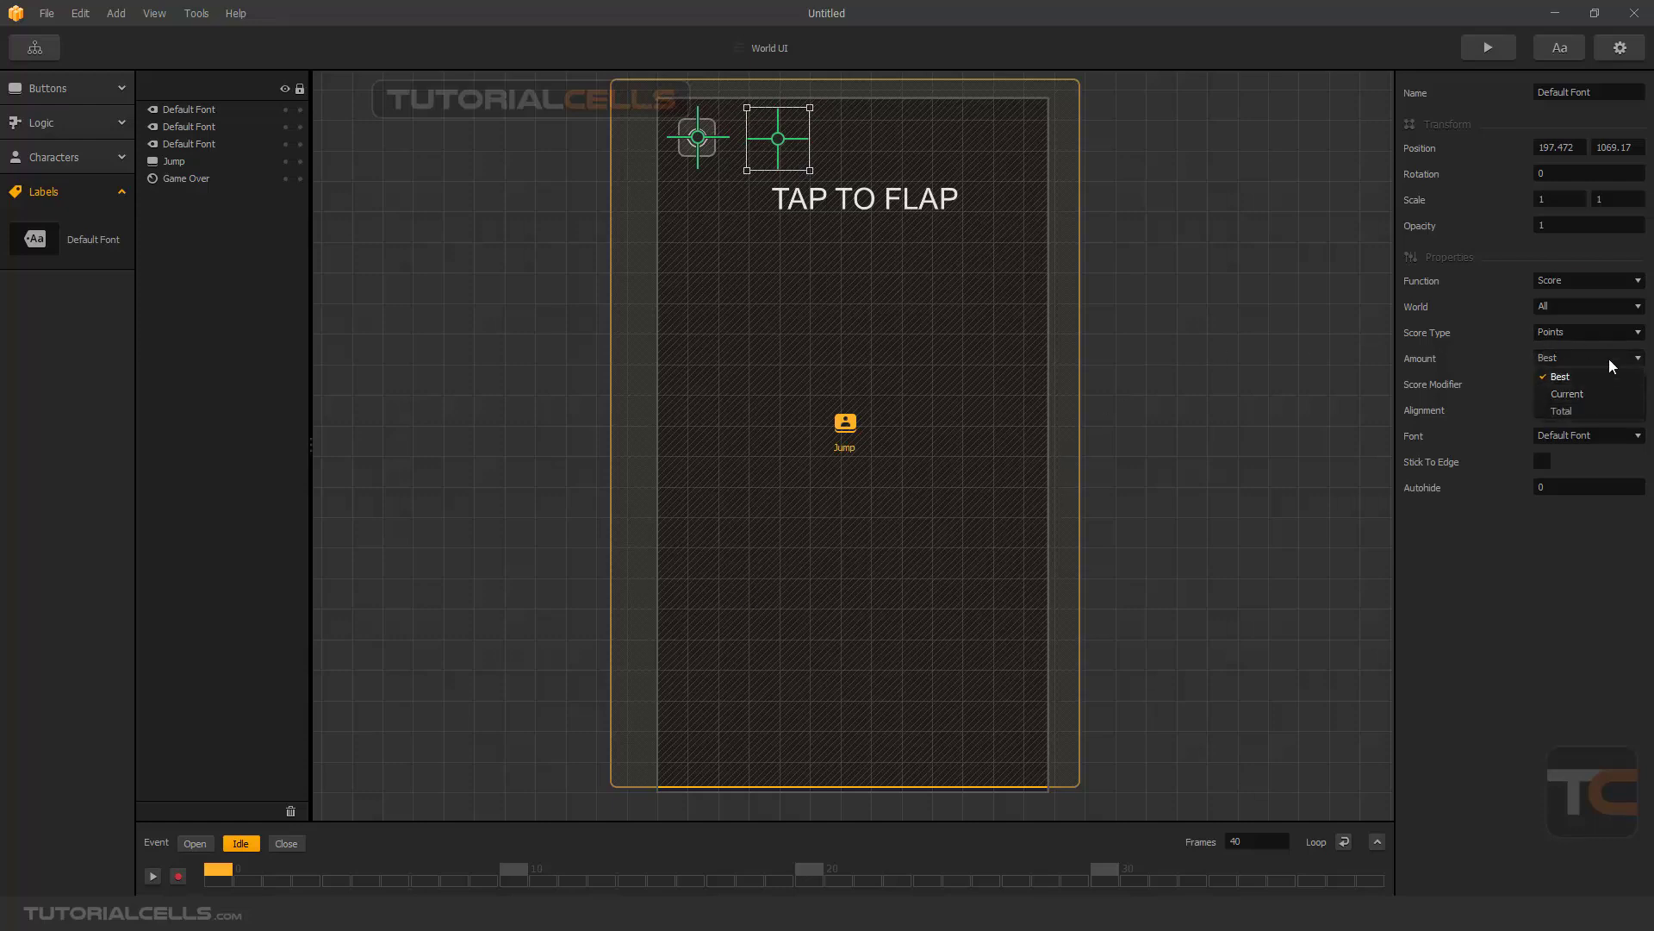
left_click(1568, 393)
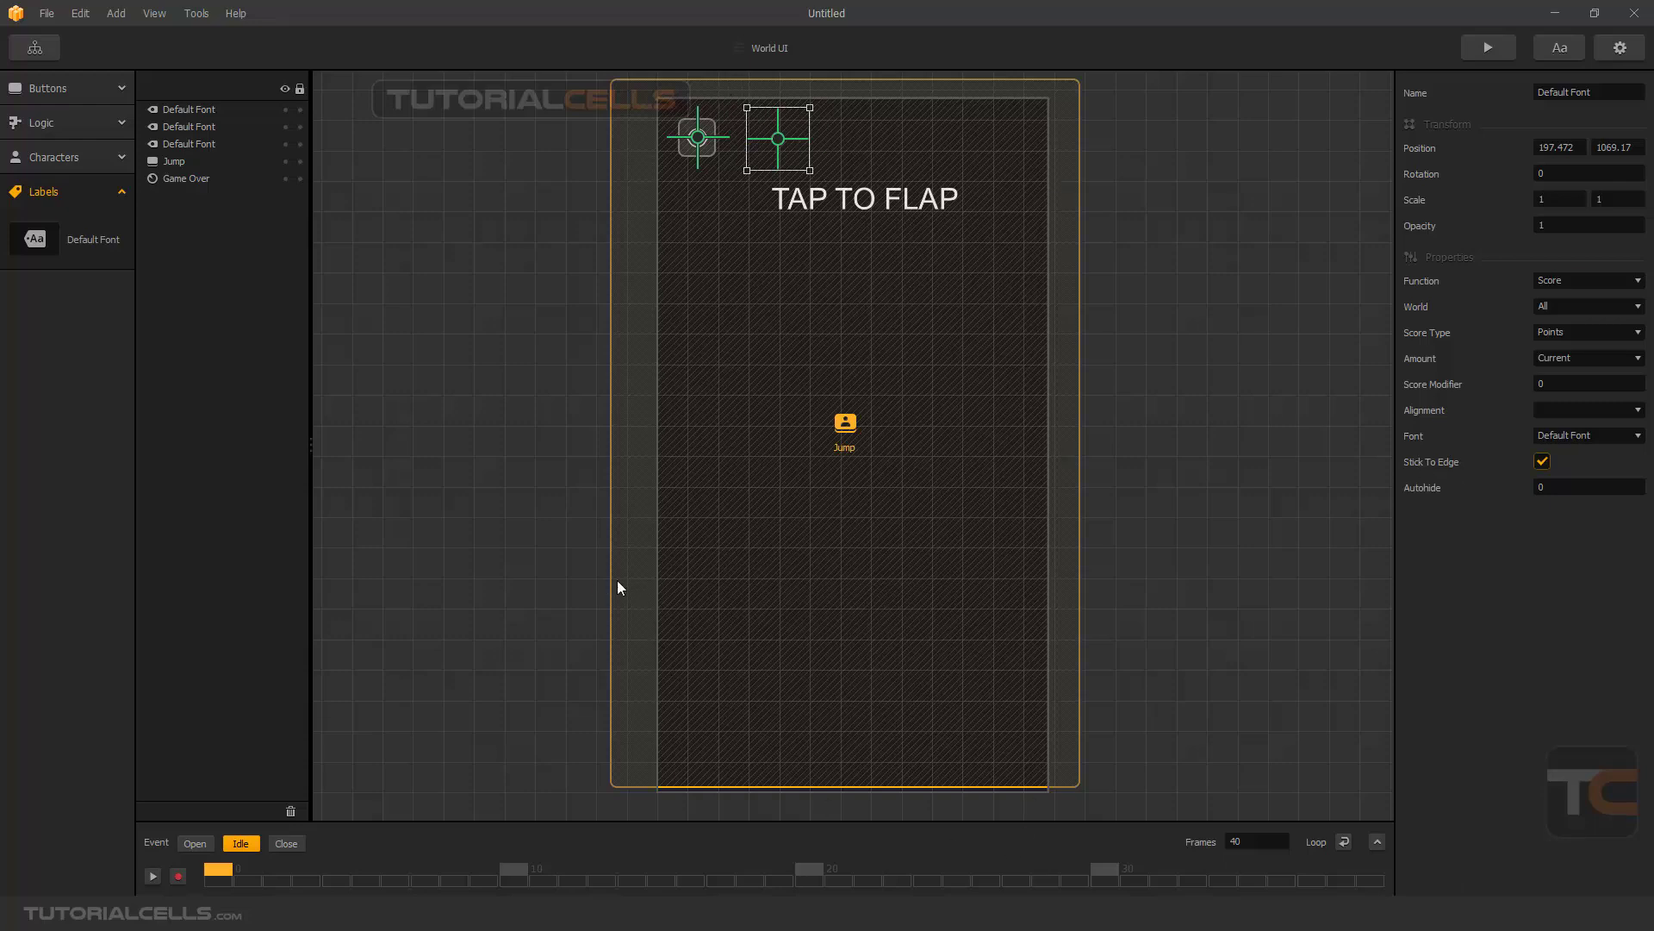
left_click(663, 375)
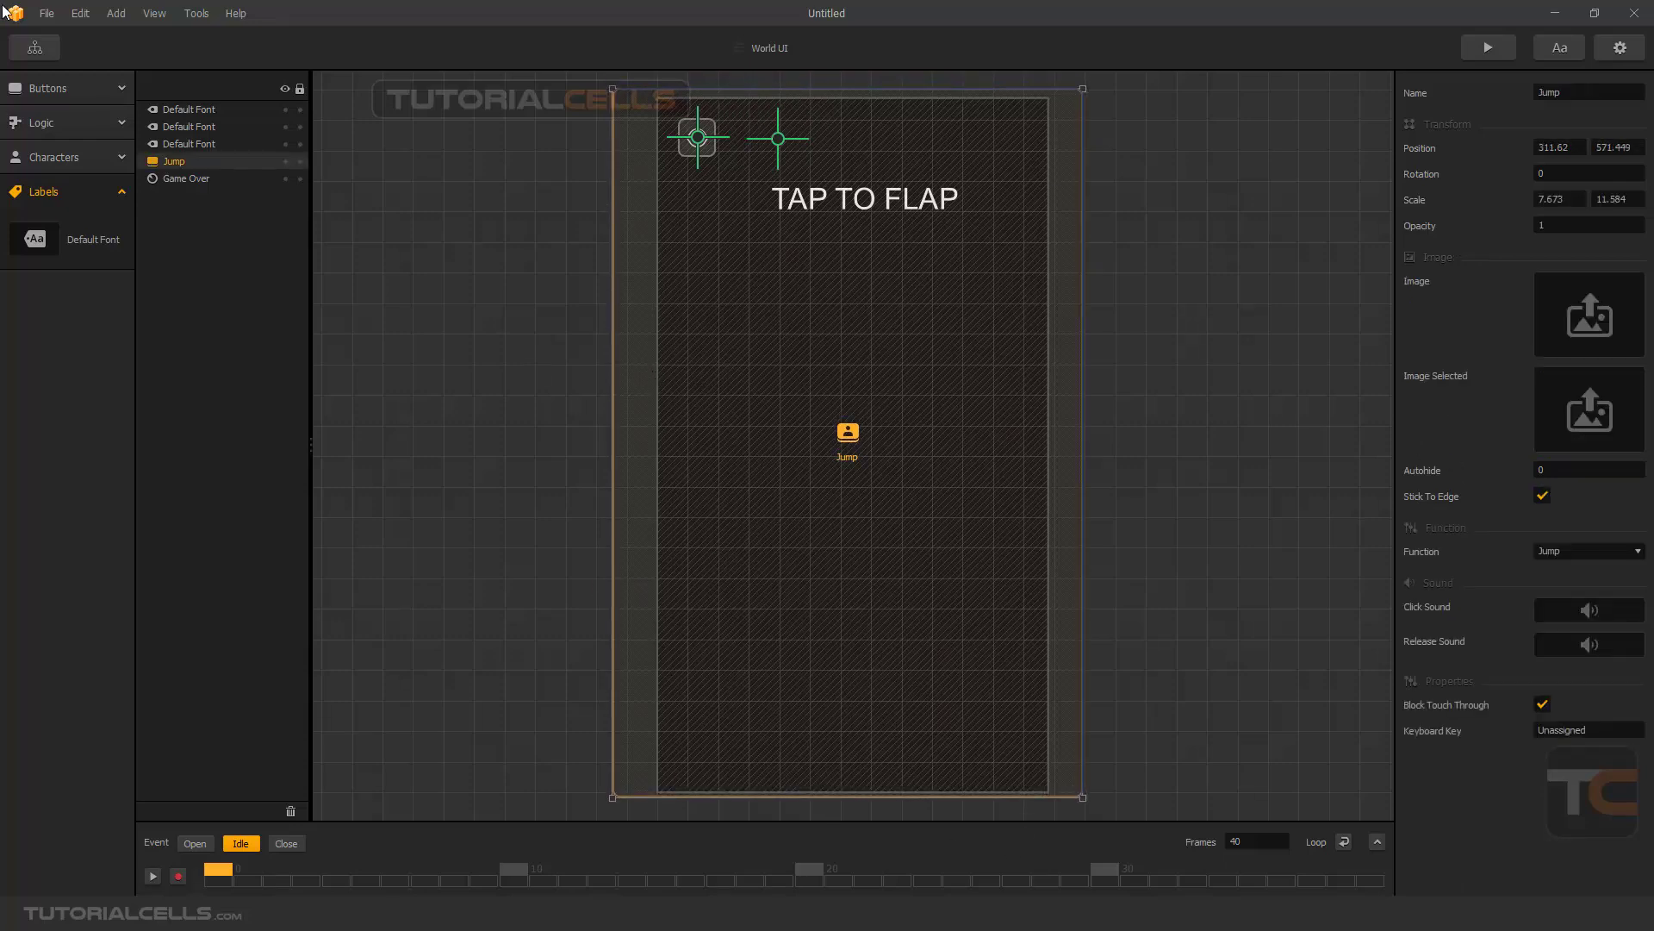
- Return to the World scene and move the character ball to about 141.7, 618.4
left_click(36, 49)
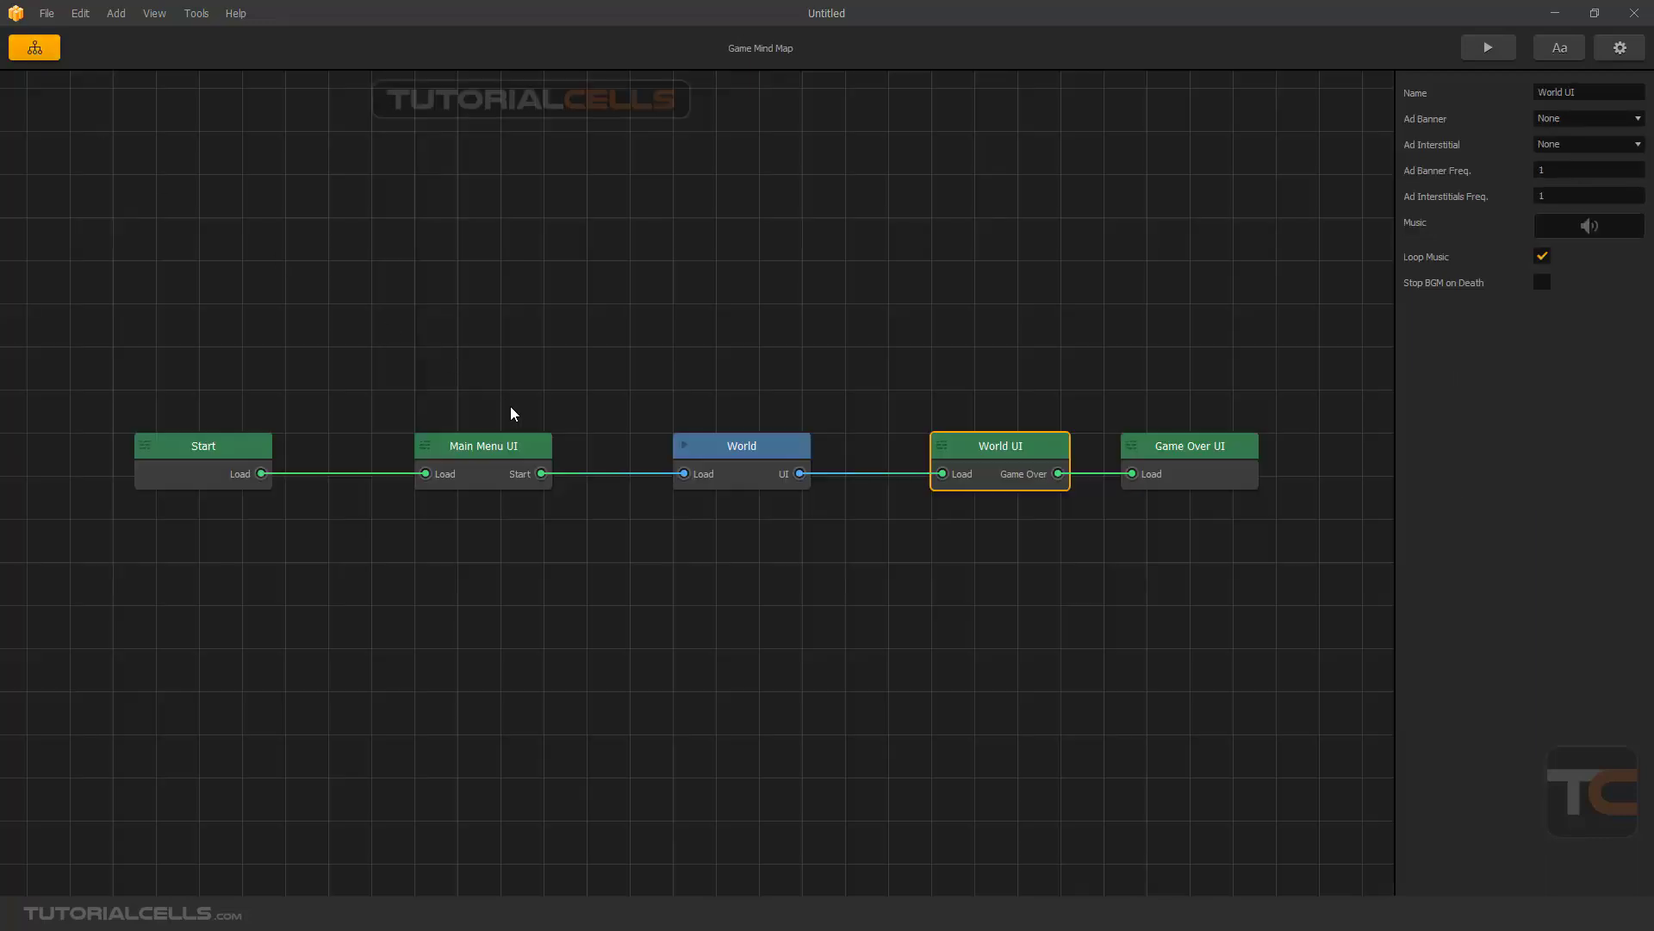
double_click(732, 443)
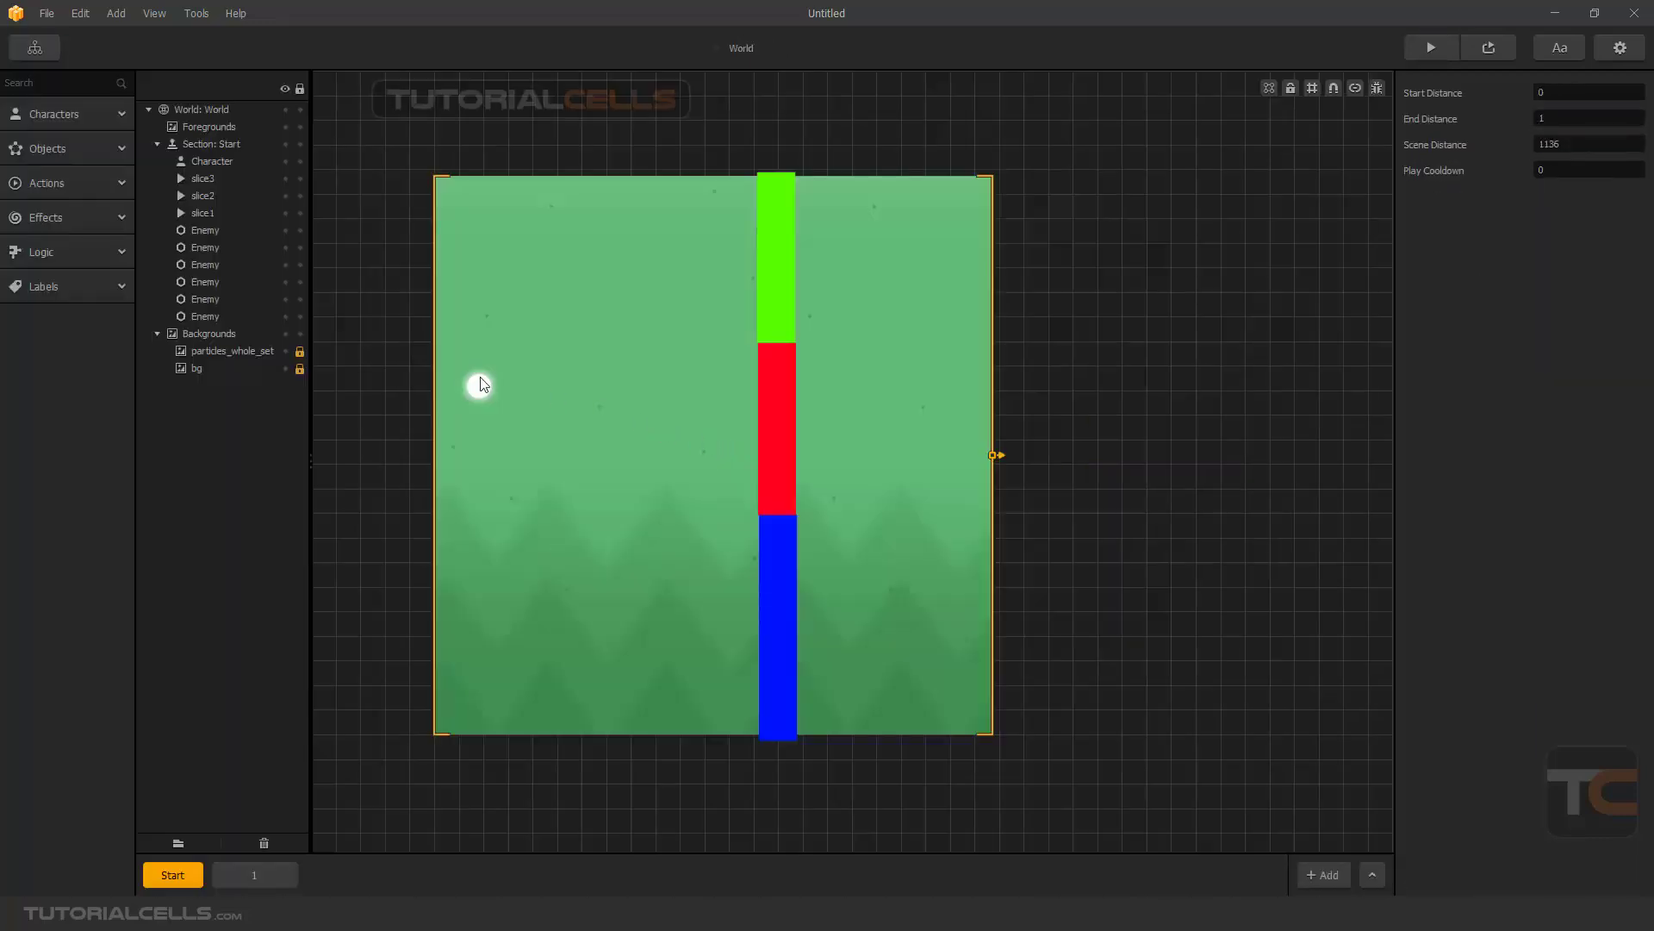
left_click_drag(476, 391, 500, 437)
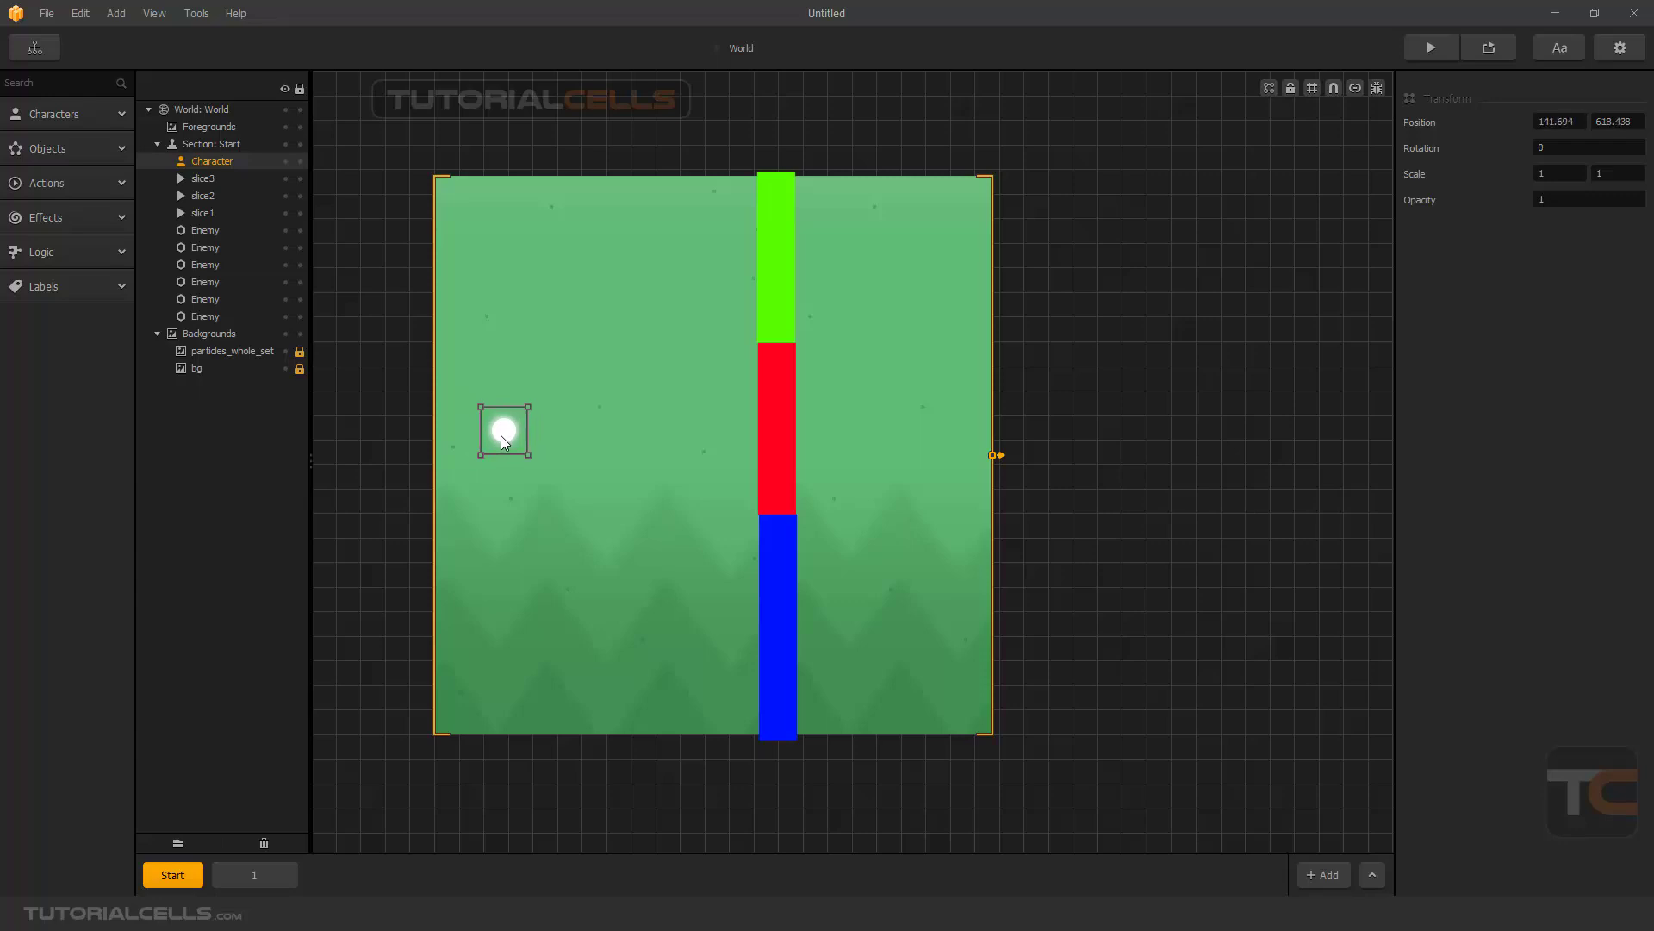
- Replace the character's default and move animations with the green circle image slice6, and move the character to about 292.5, 634.2
left_click(81, 114)
left_click(36, 174)
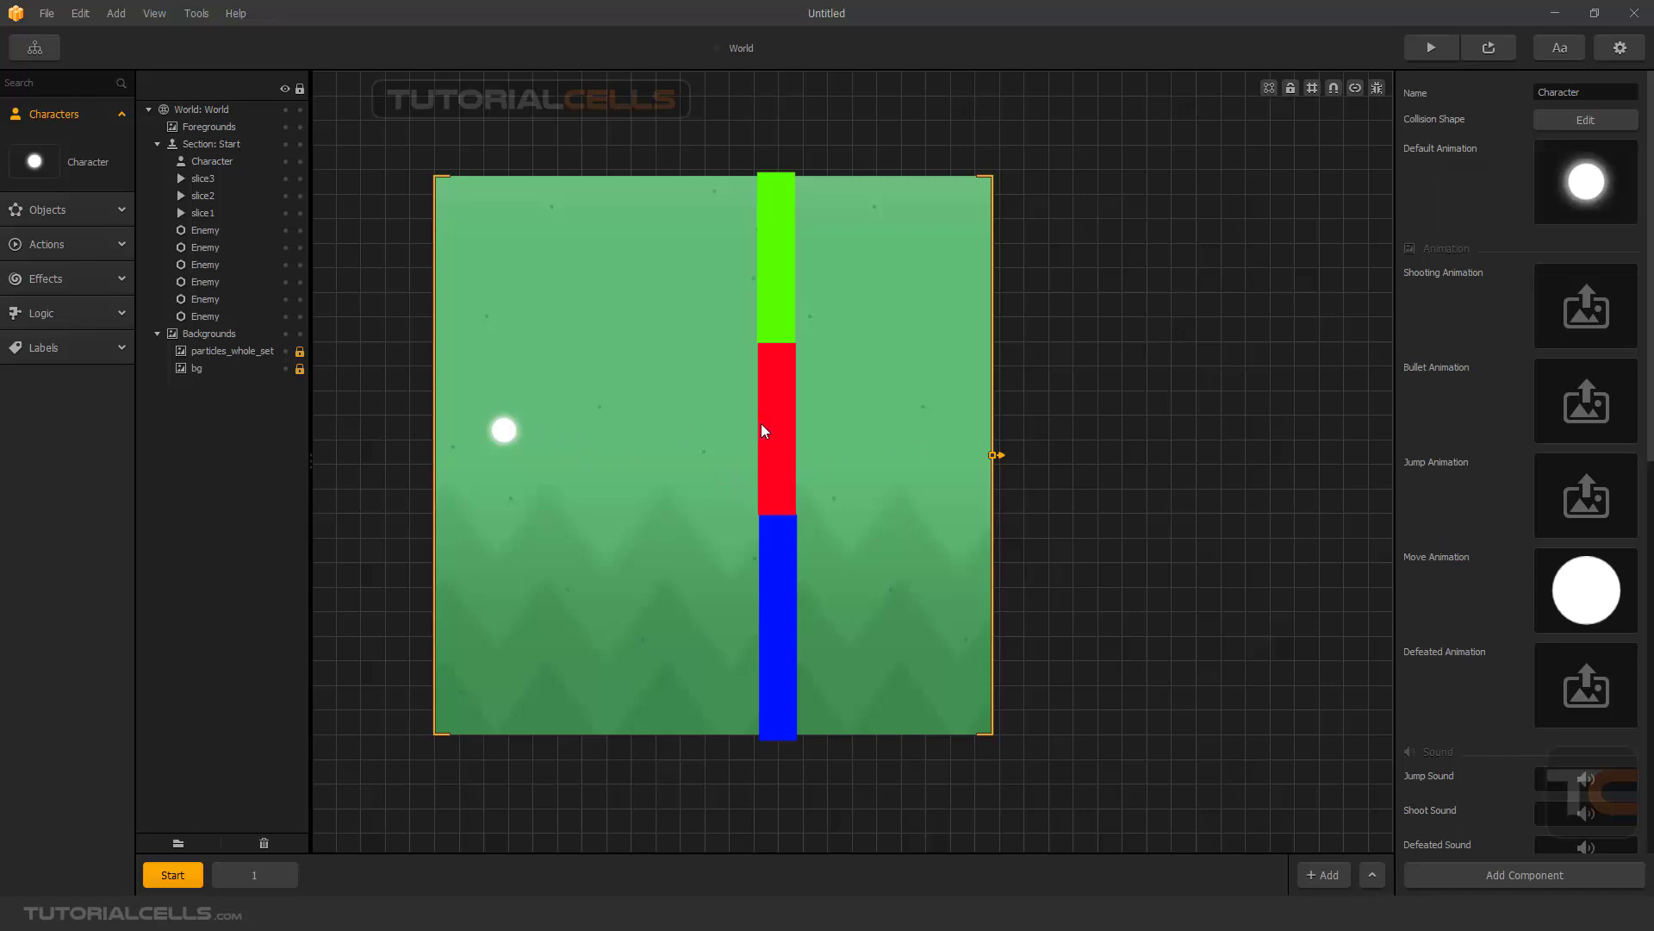
key("alt+Tab")
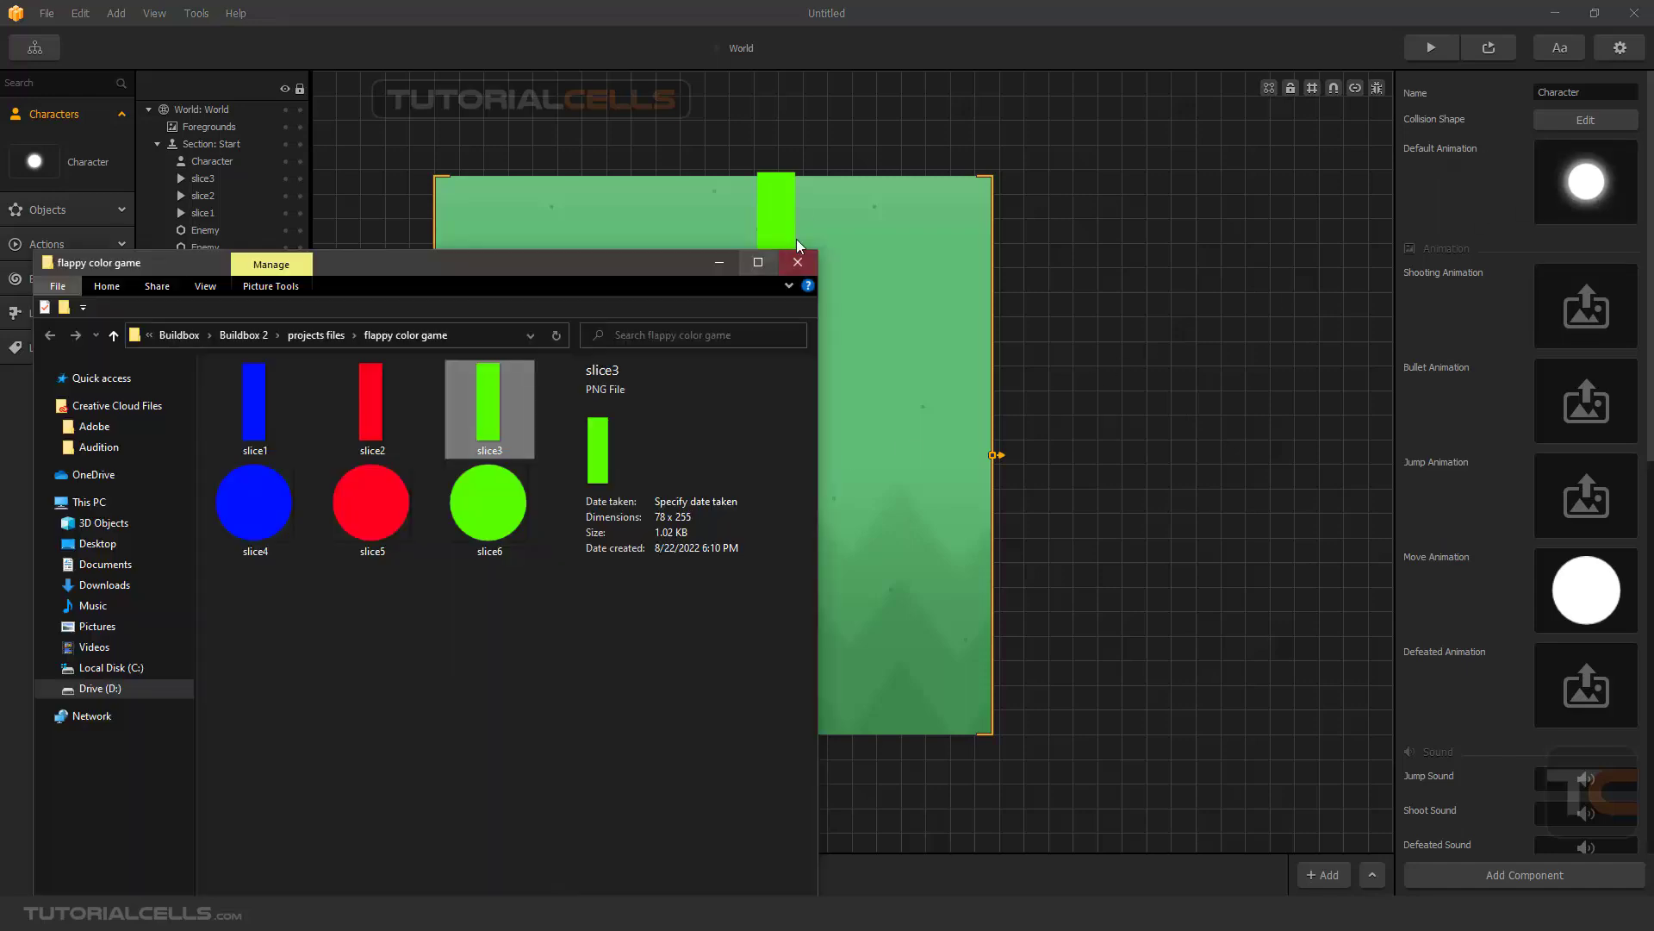
left_click_drag(523, 482, 1575, 197)
left_click_drag(520, 495, 1590, 595)
mouse_move(1580, 193)
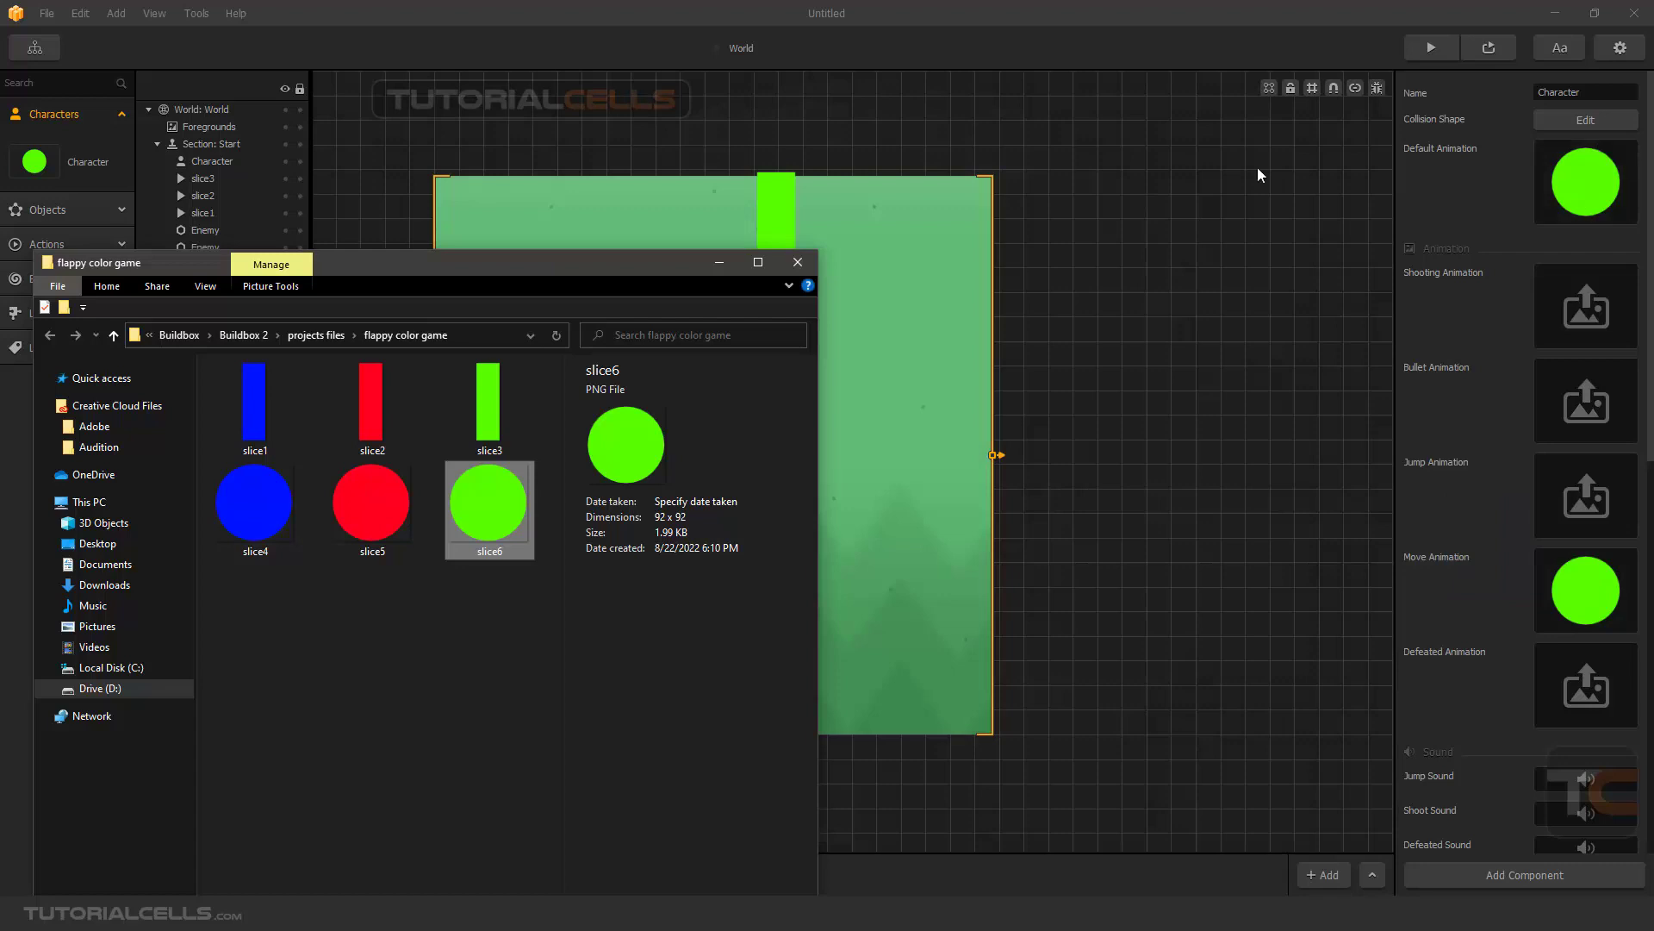
left_click(719, 262)
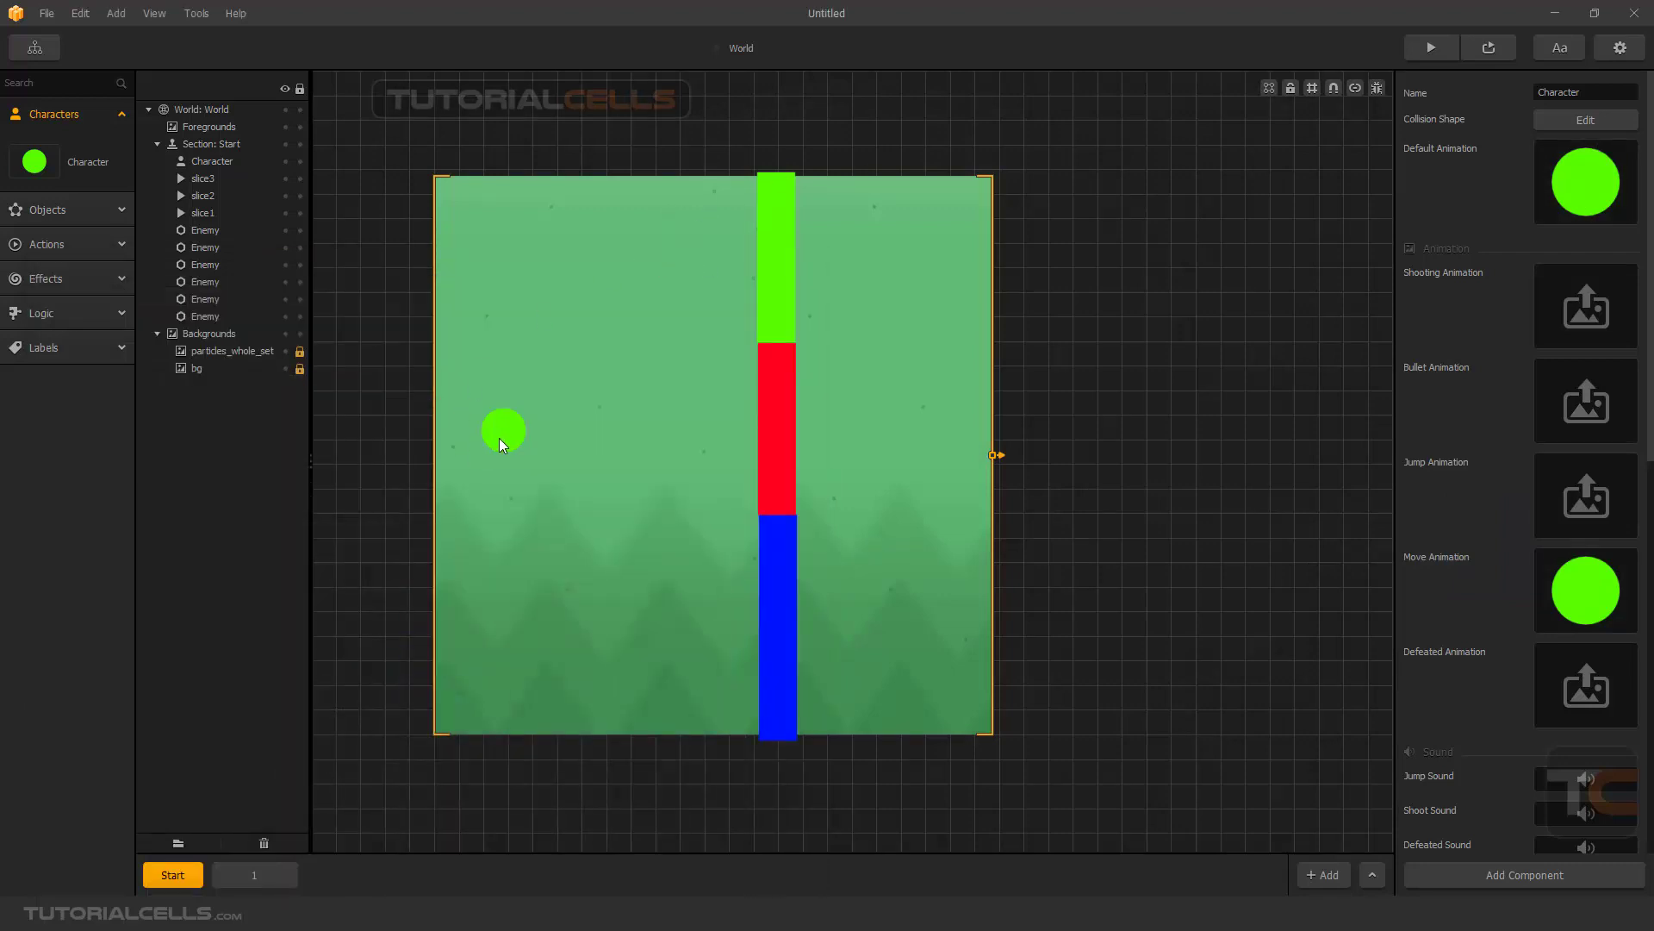
left_click_drag(501, 442, 575, 426)
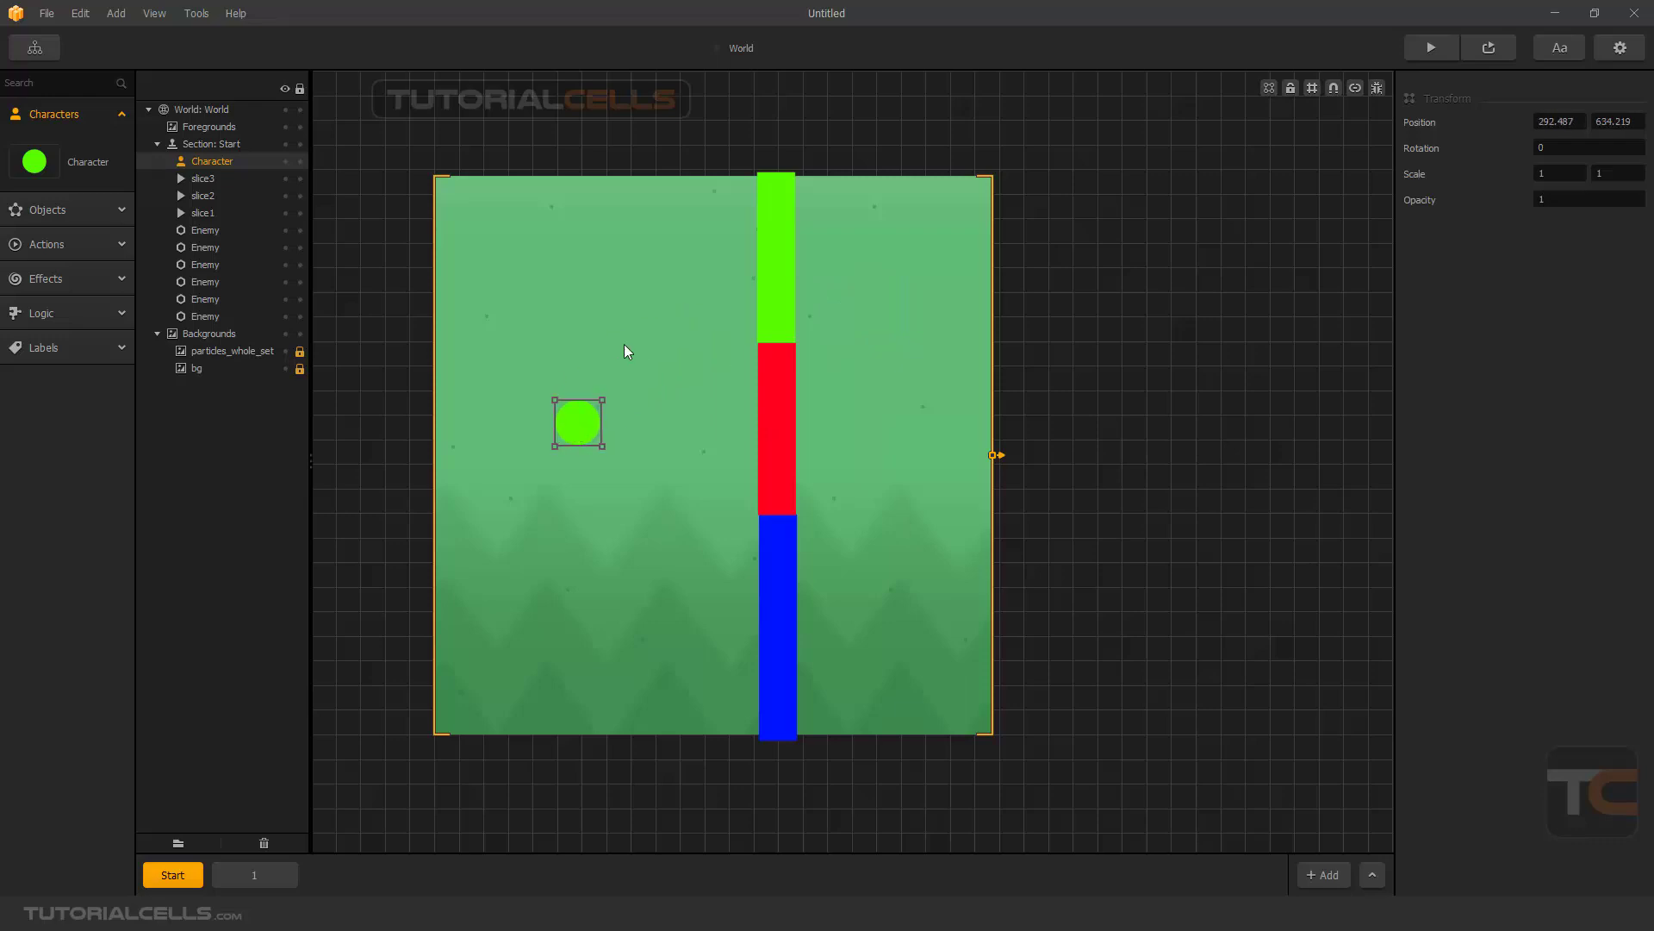
- Set the blue slice1 action's type to Coin, keeping its animation placement on Character
left_click(56, 209)
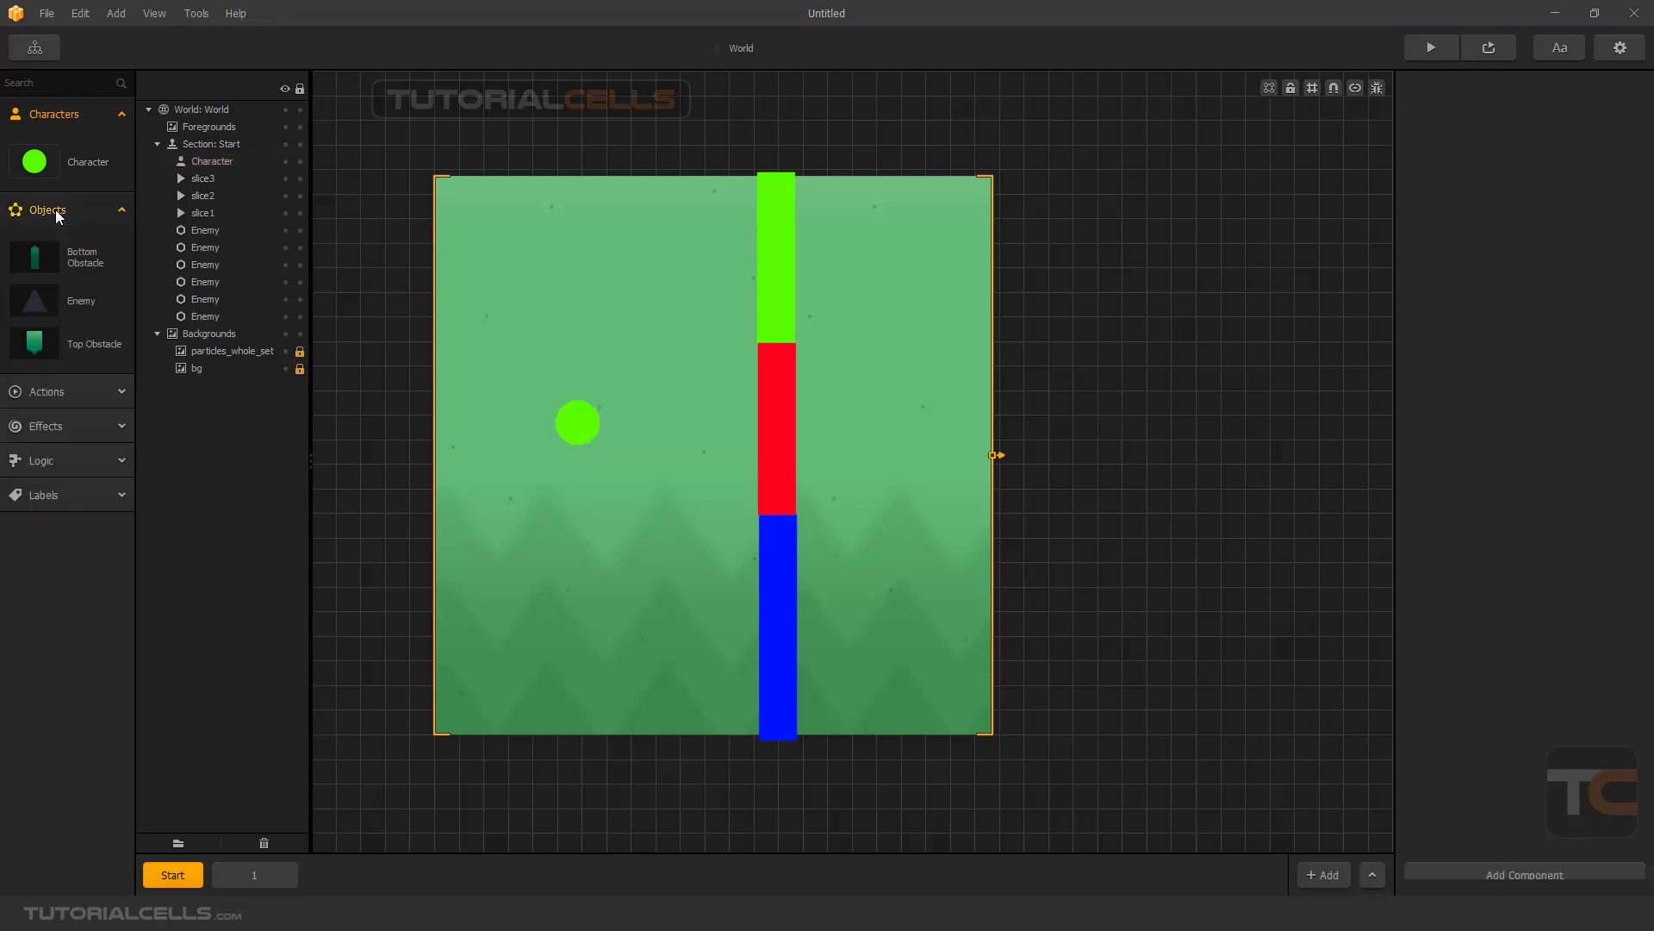
left_click(75, 219)
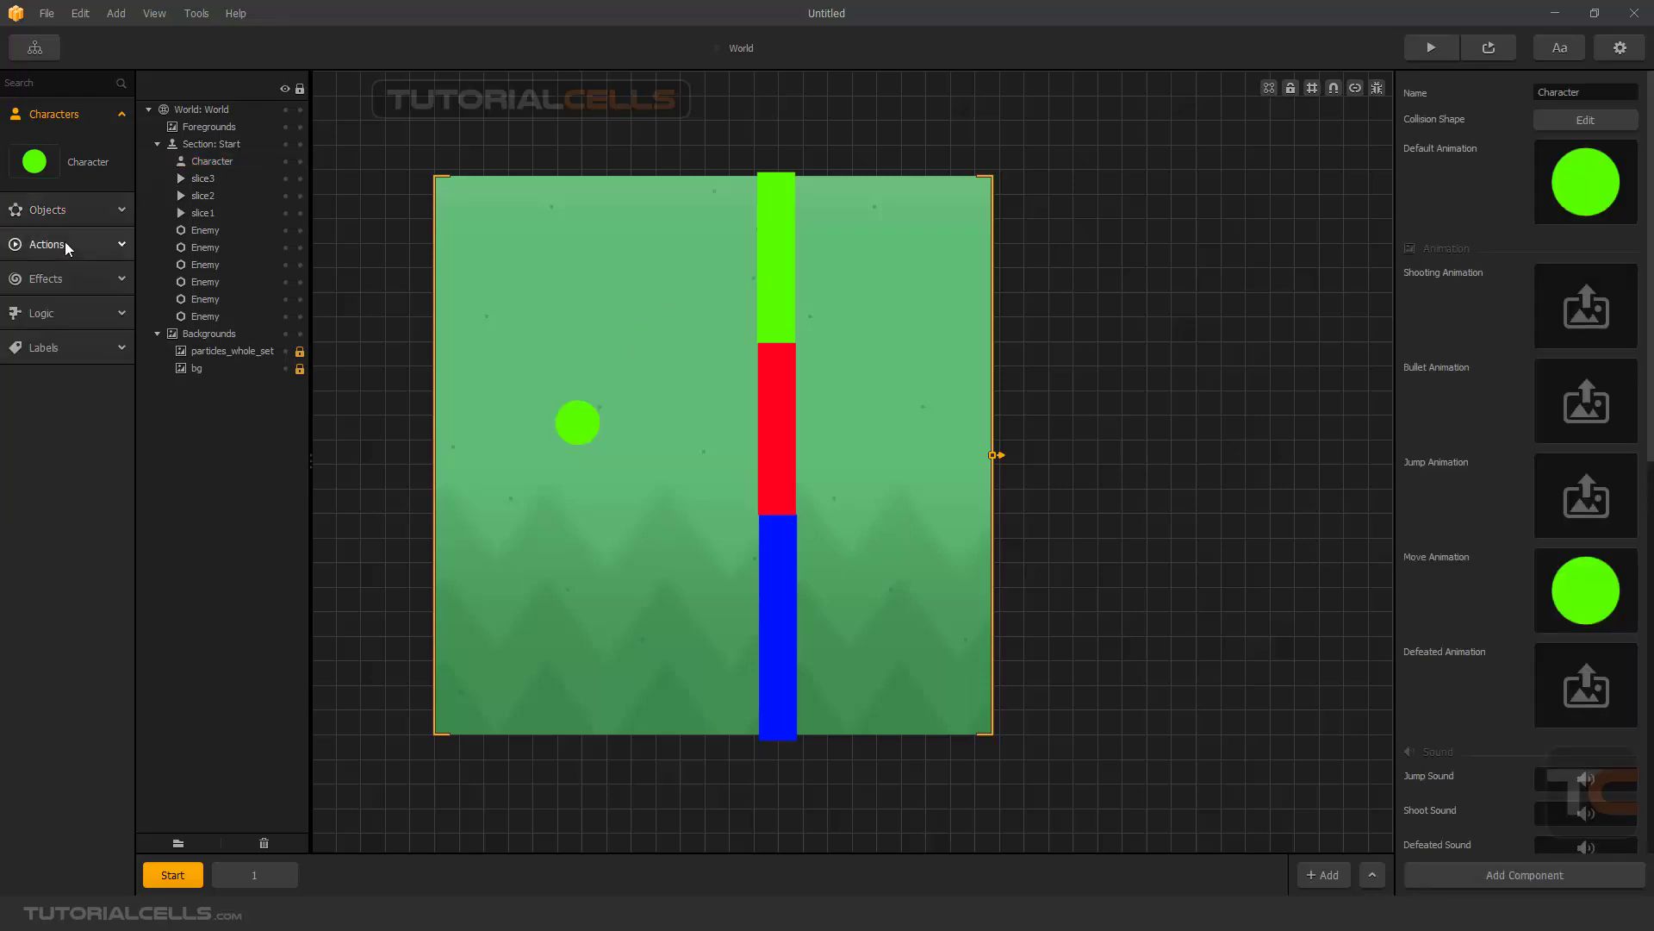
left_click(63, 245)
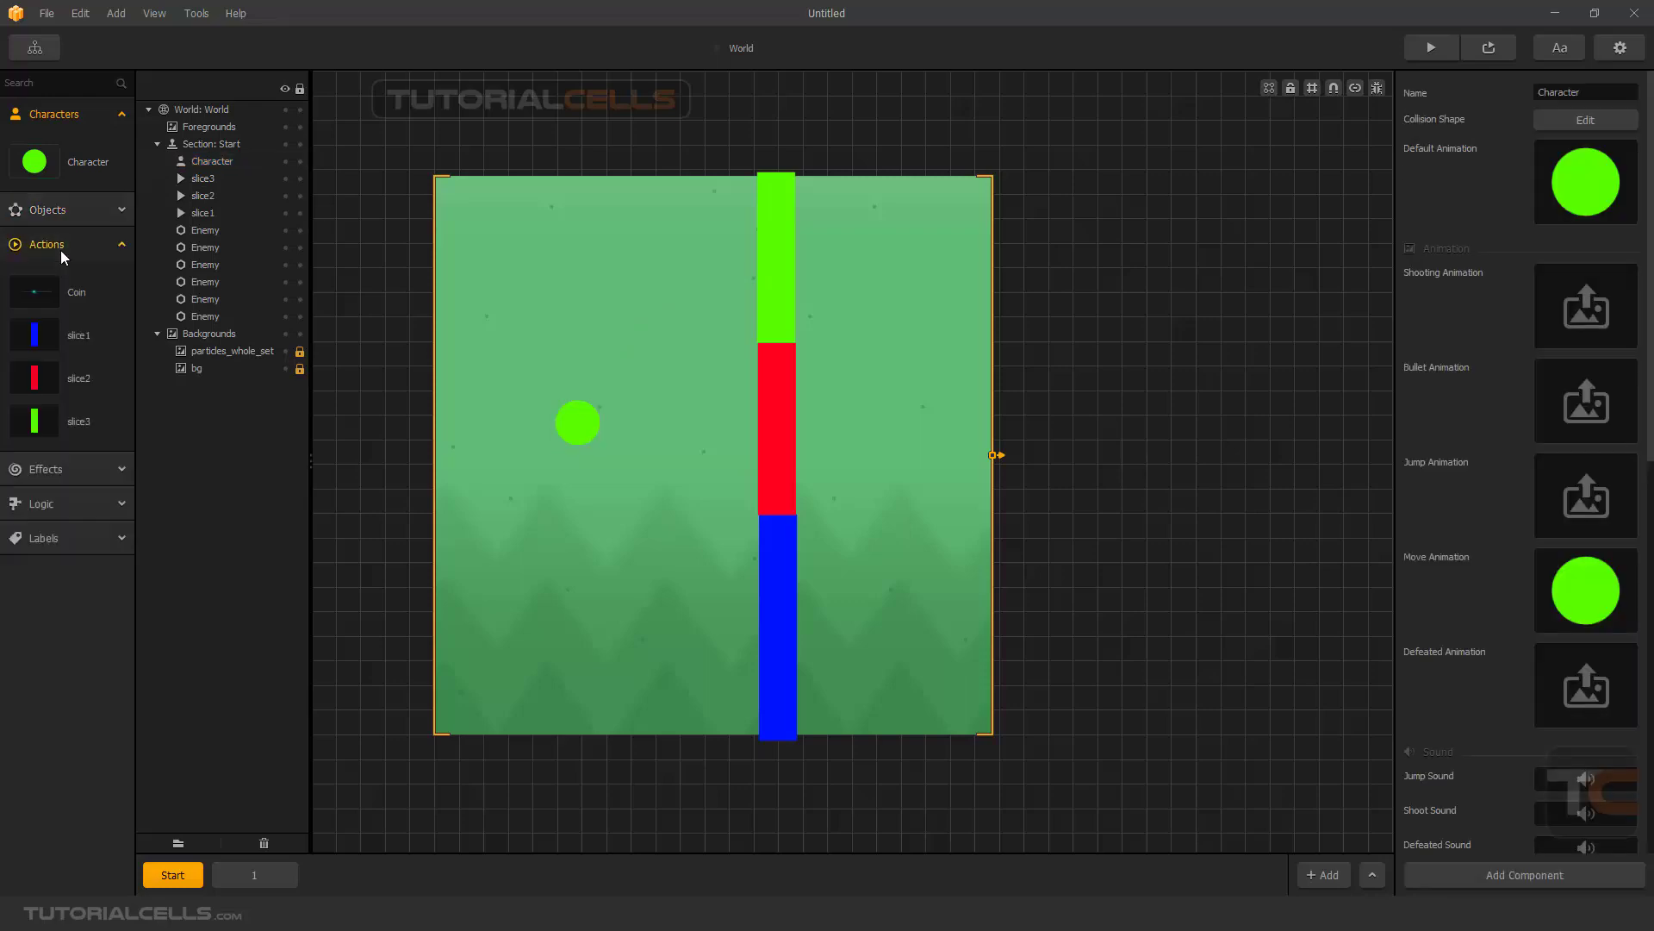
left_click(34, 345)
left_click(1552, 246)
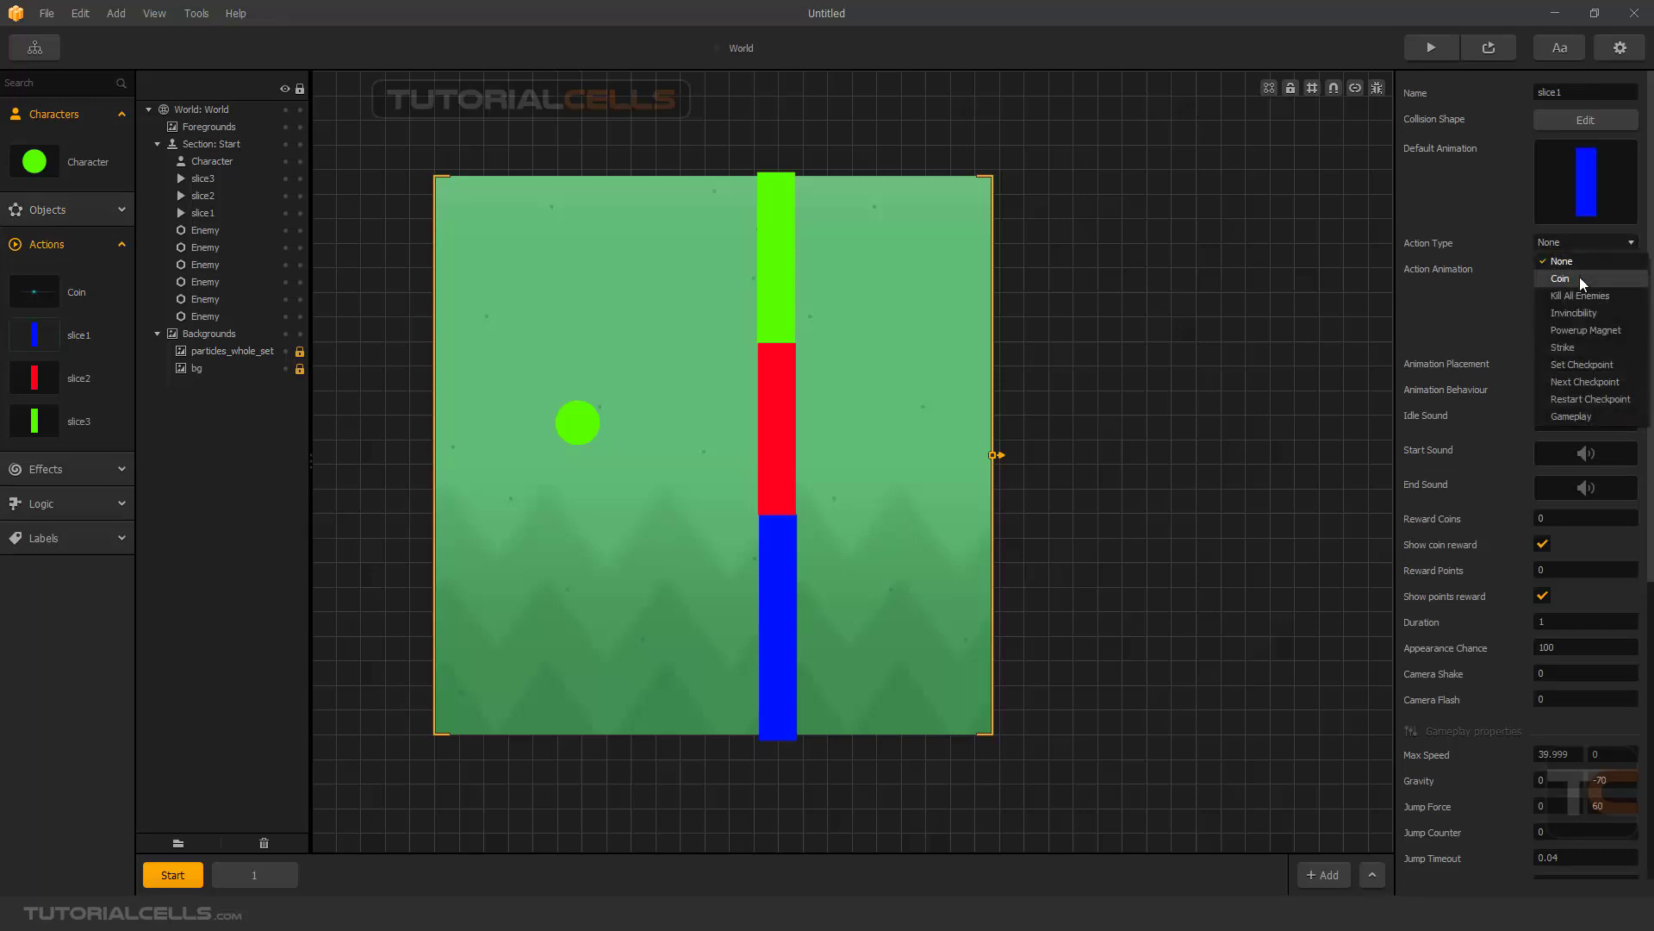
left_click(1580, 276)
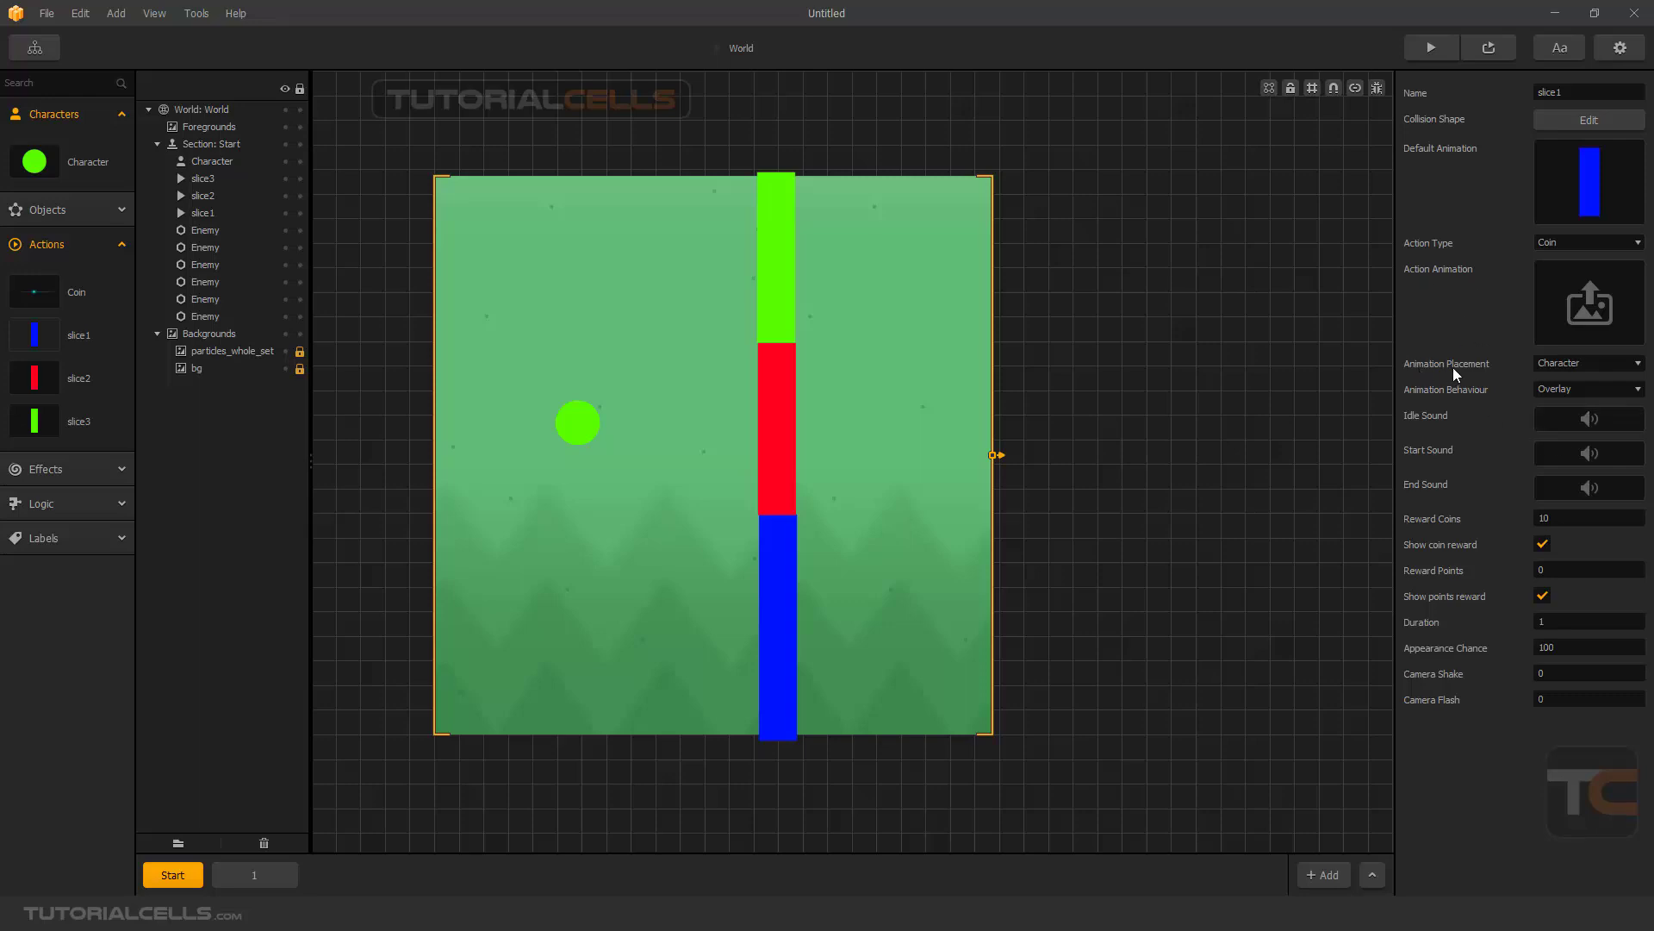
left_click(1556, 365)
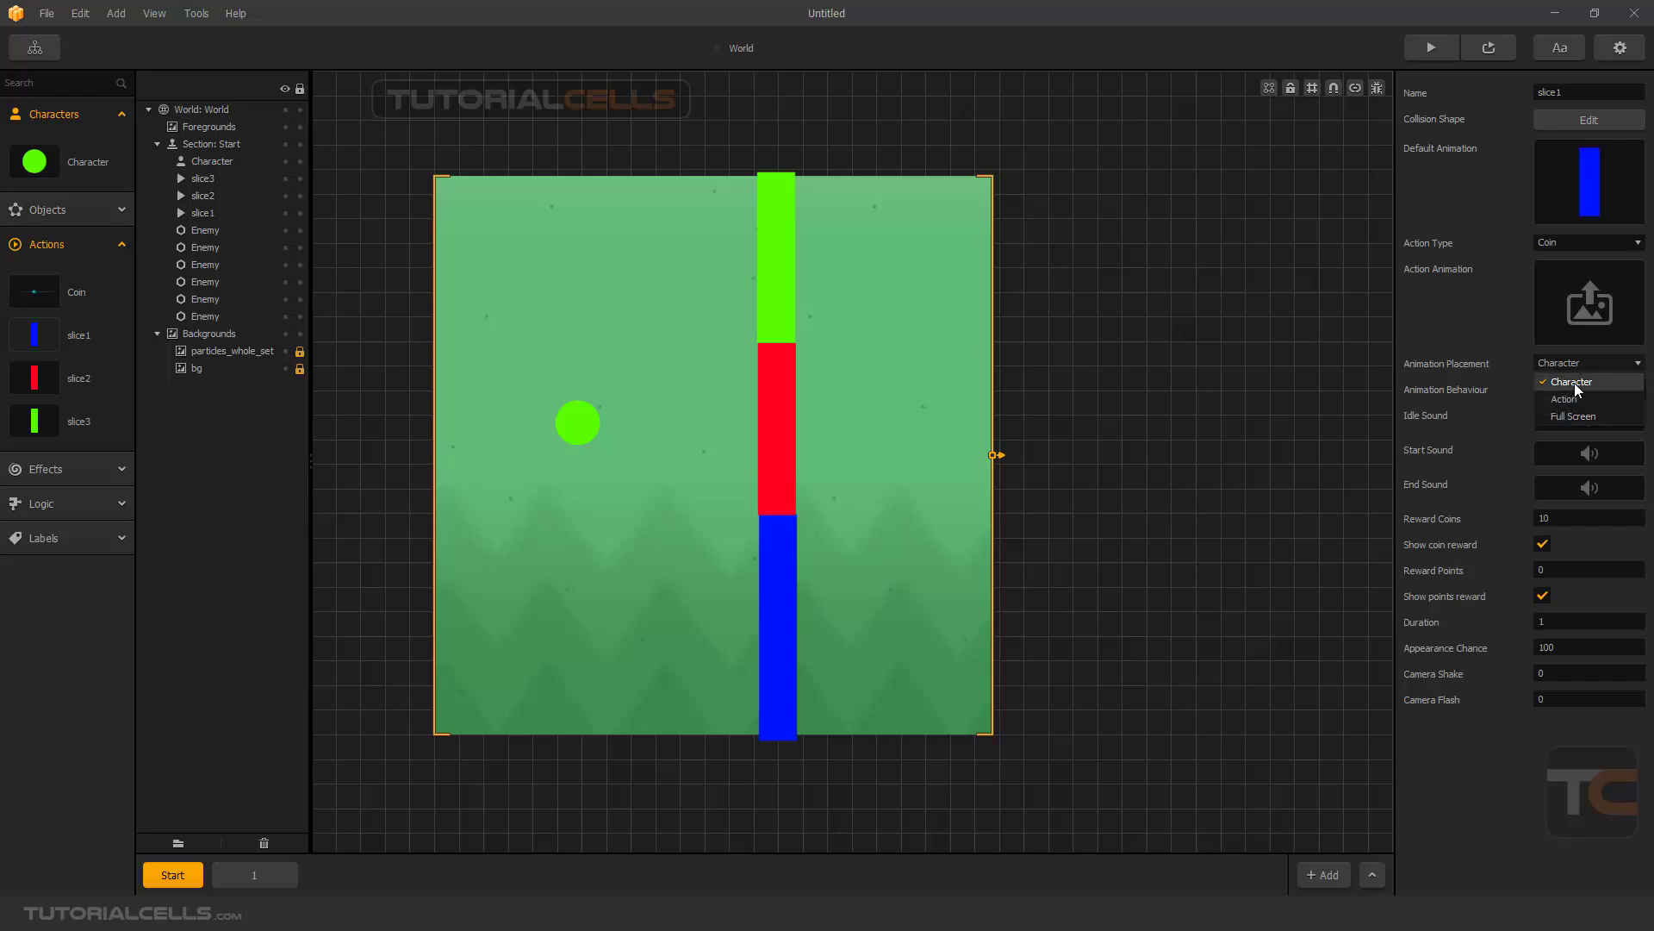
left_click(1575, 384)
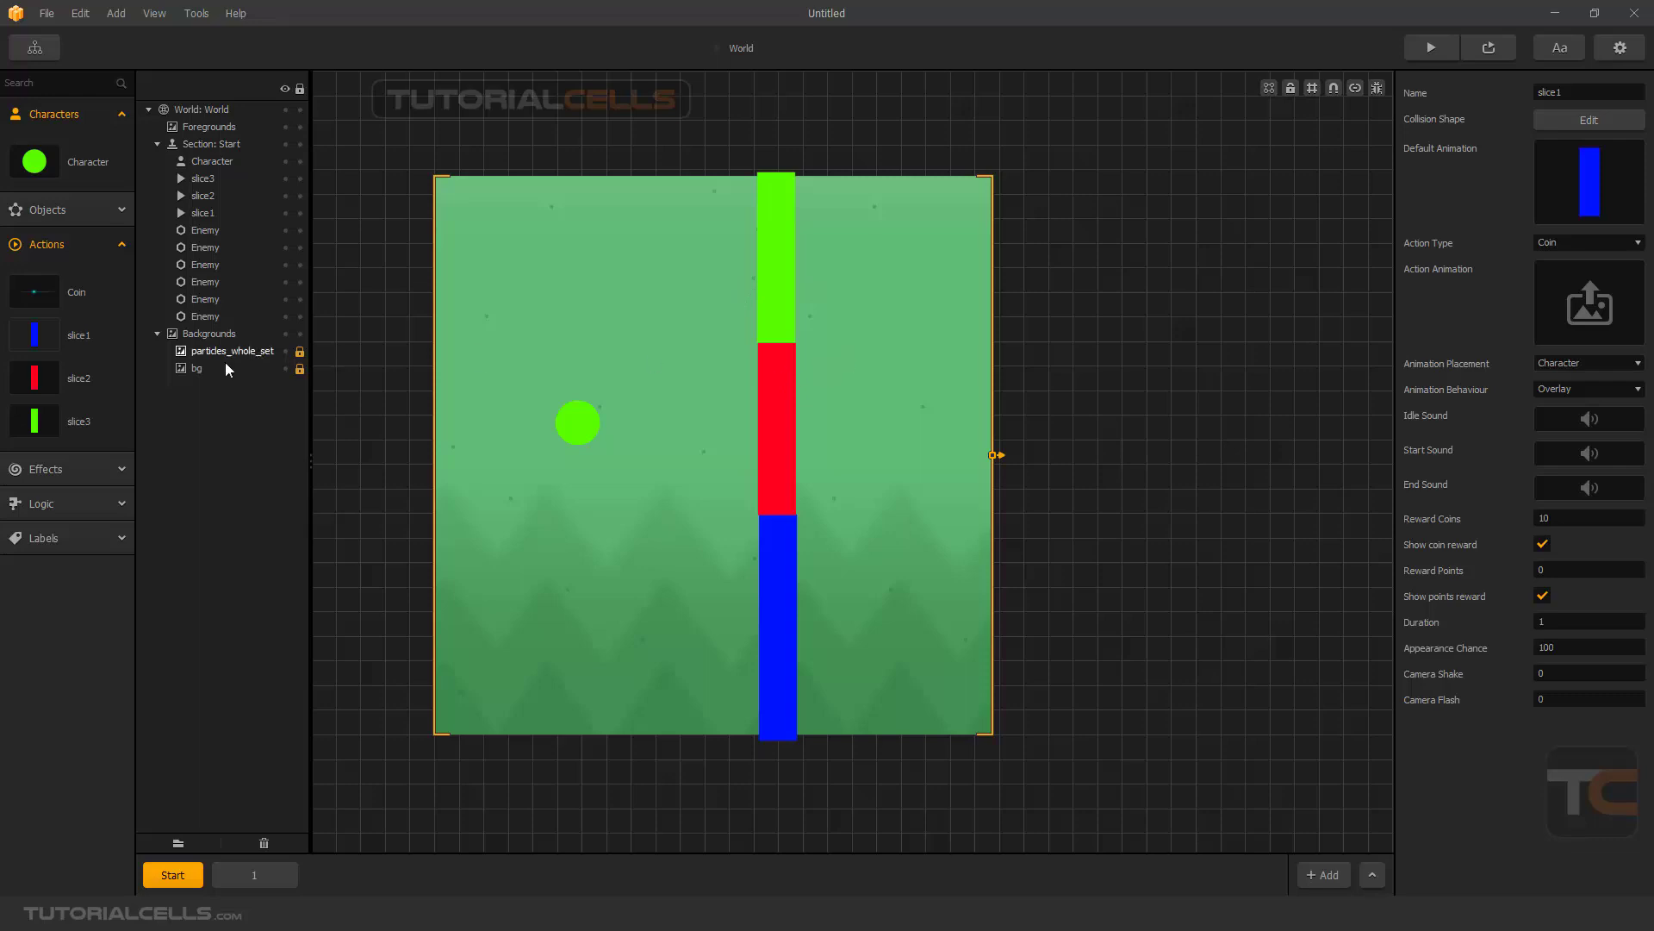
- Set the action type of the green slice3 and red slice2 bars to Coin
left_click(41, 424)
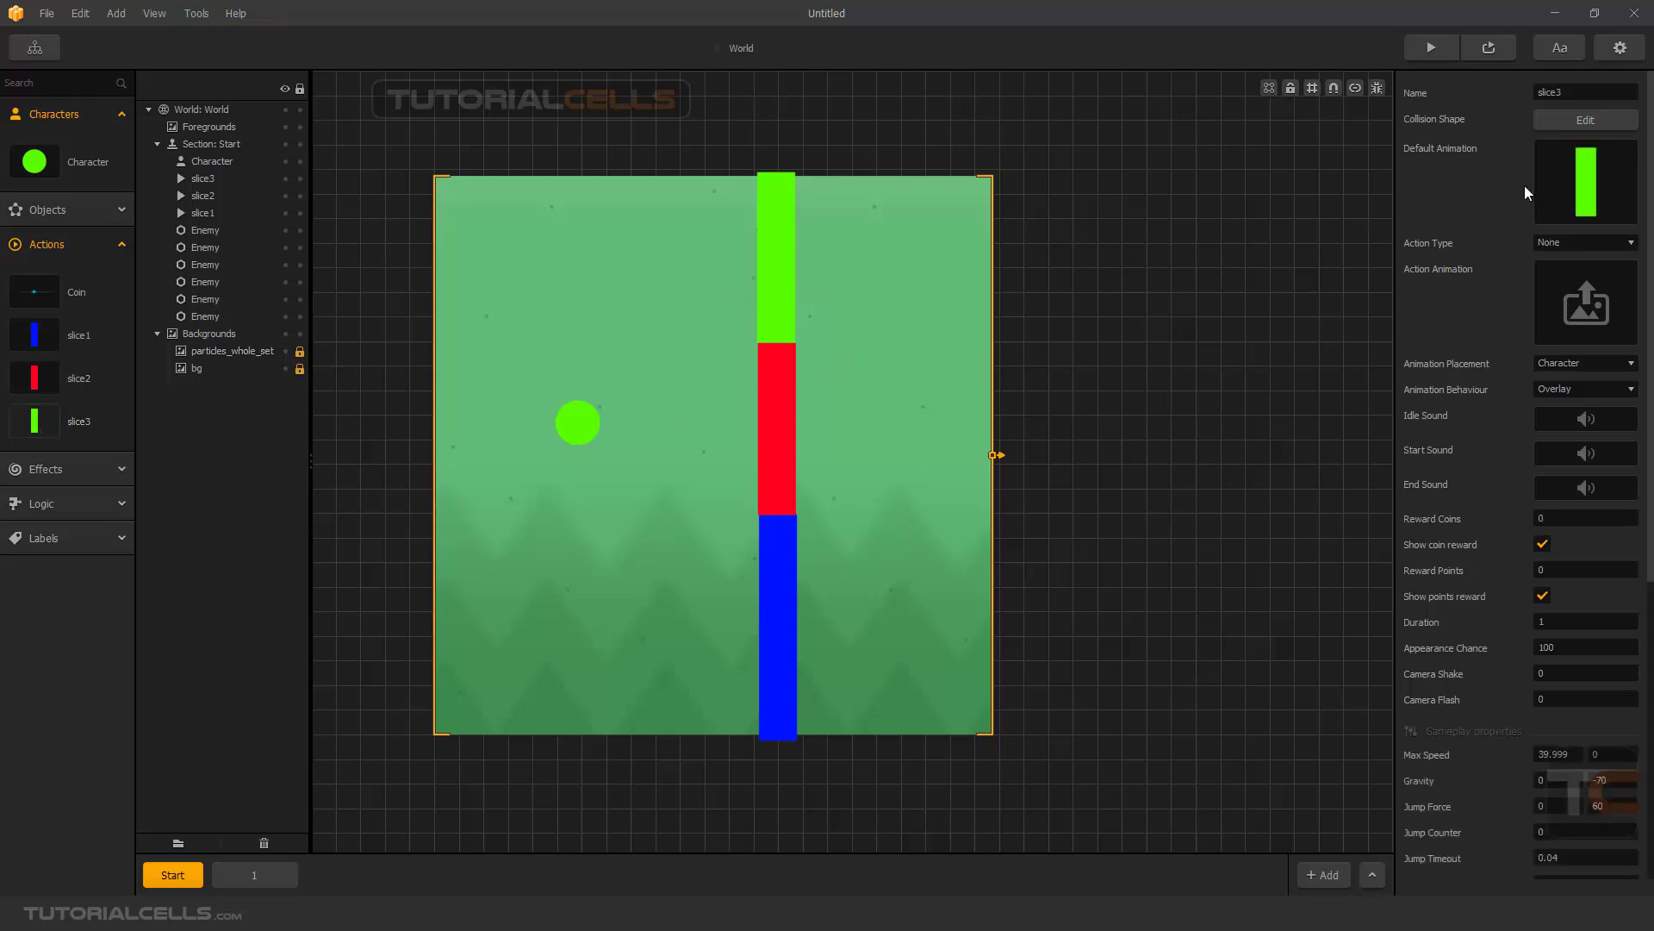
left_click(1564, 242)
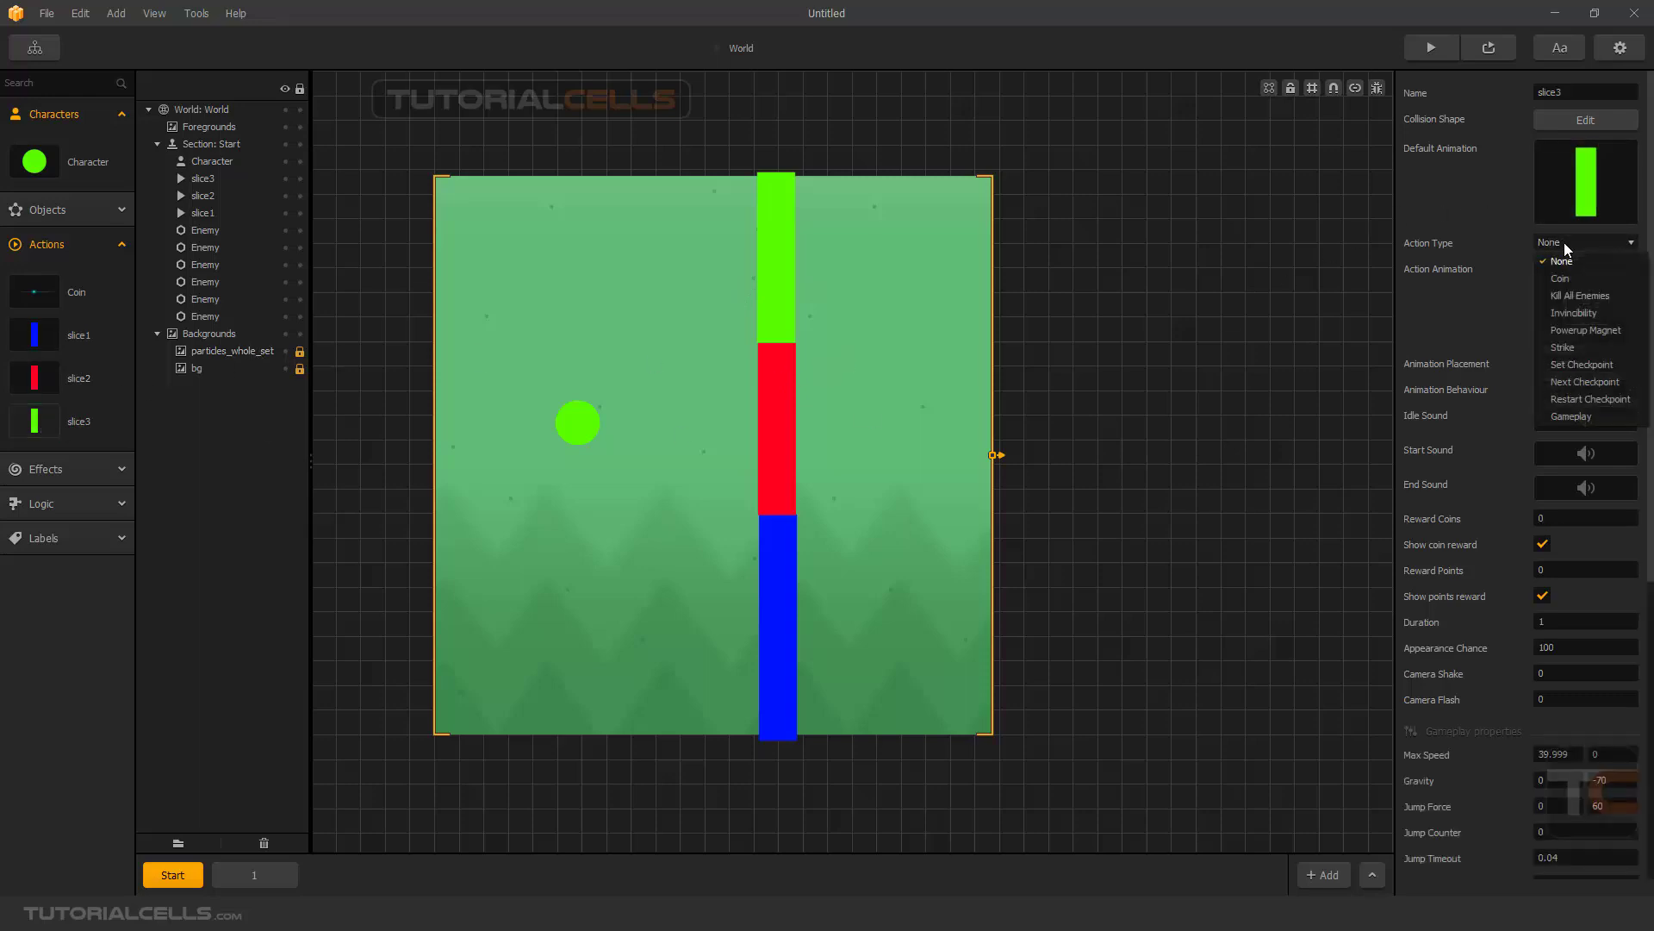
left_click(1567, 274)
left_click(39, 336)
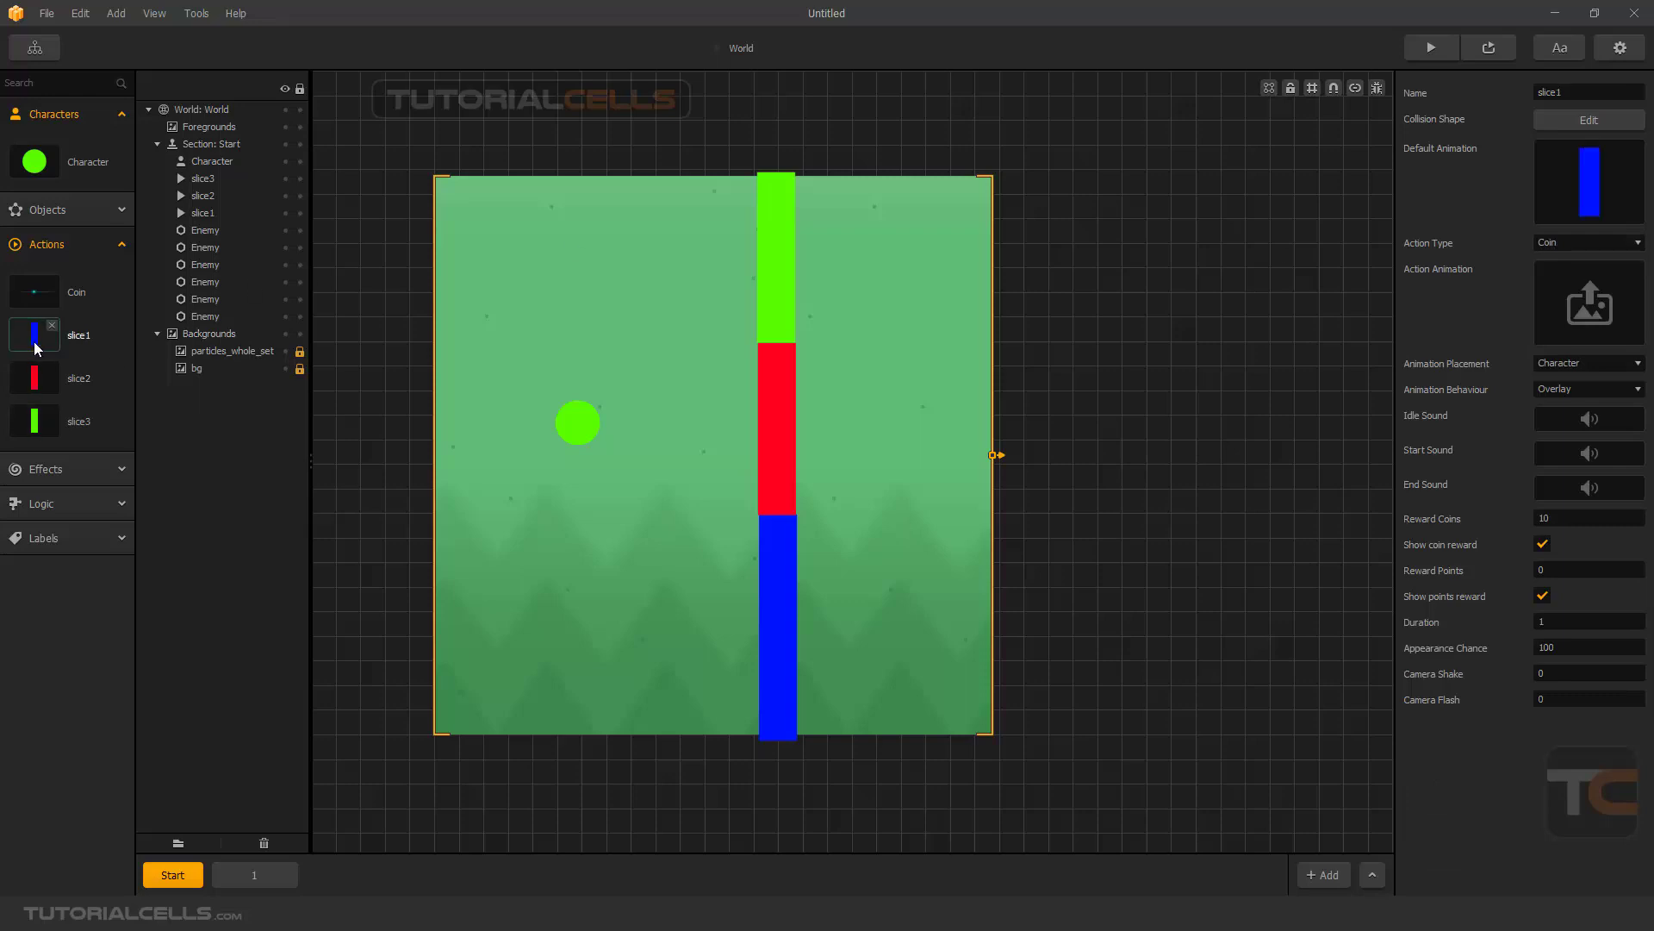
left_click(53, 377)
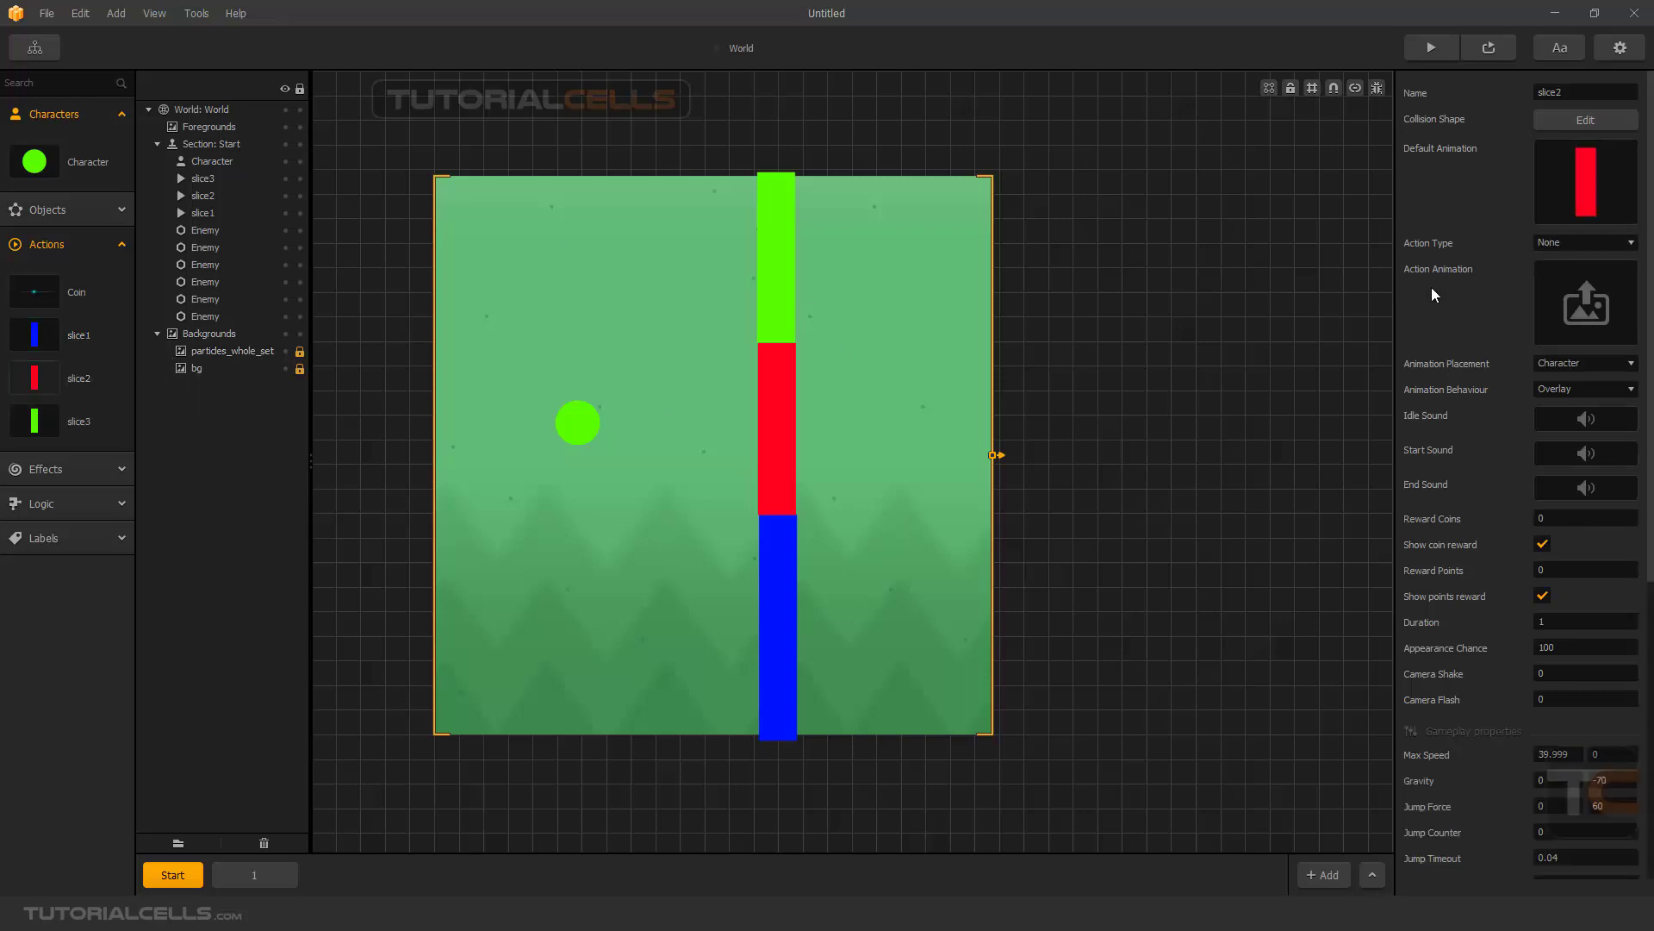
left_click(1570, 244)
left_click(1561, 277)
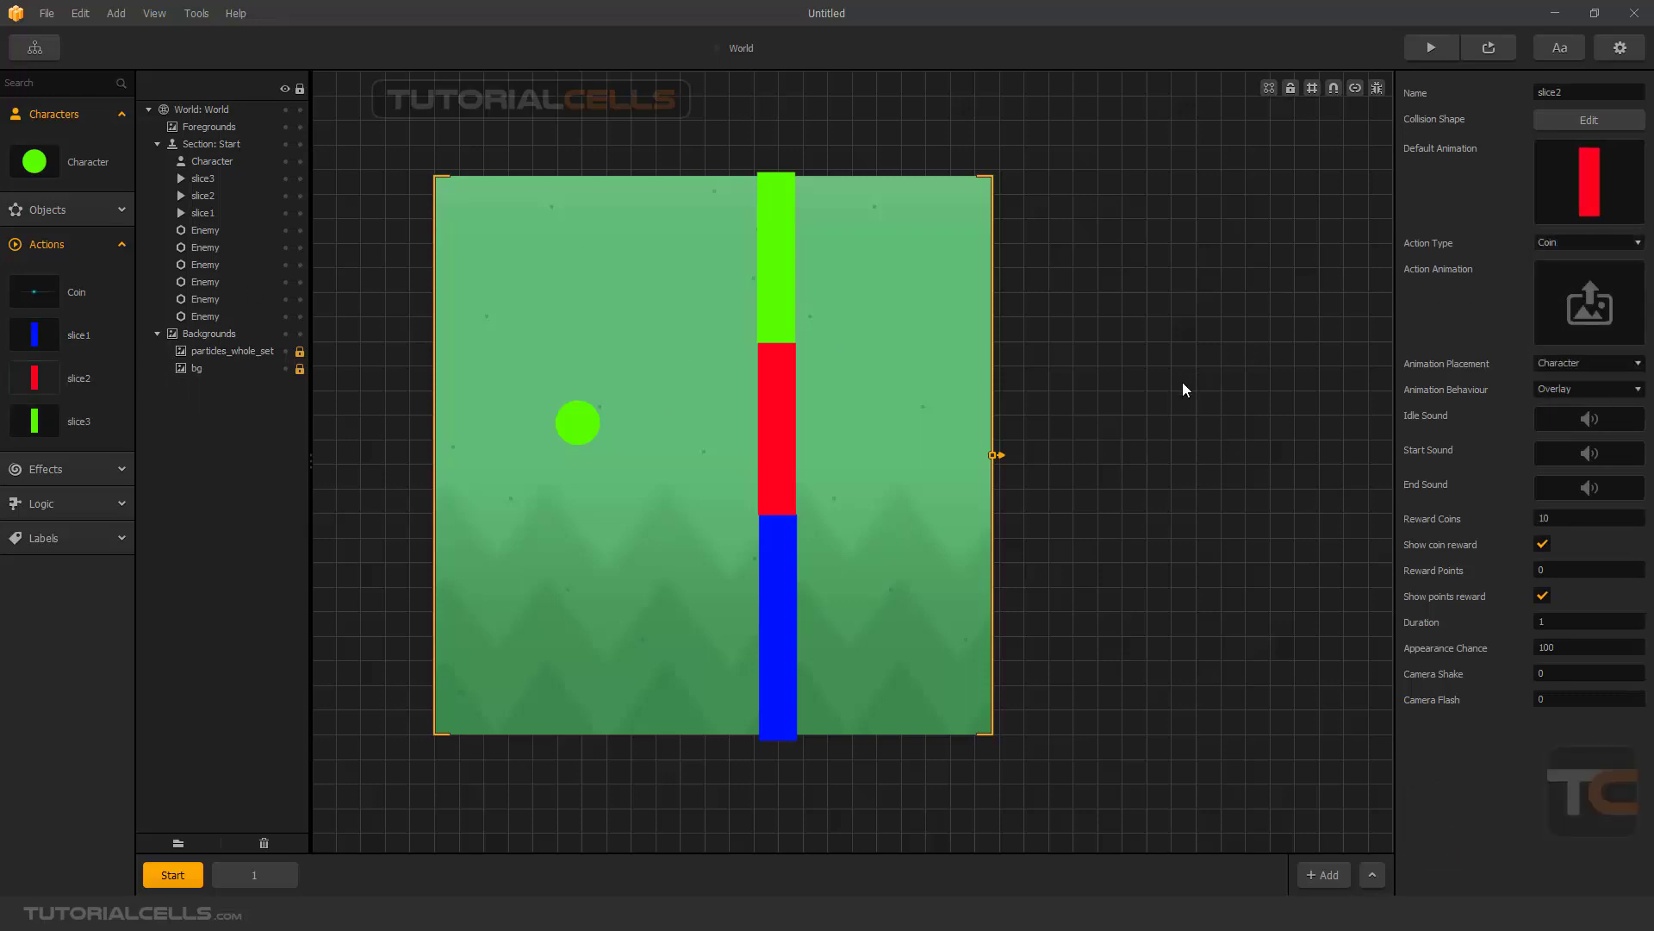
- Set slice1's animation behaviour to Replace and edit its reward coins and reward points
left_click(35, 335)
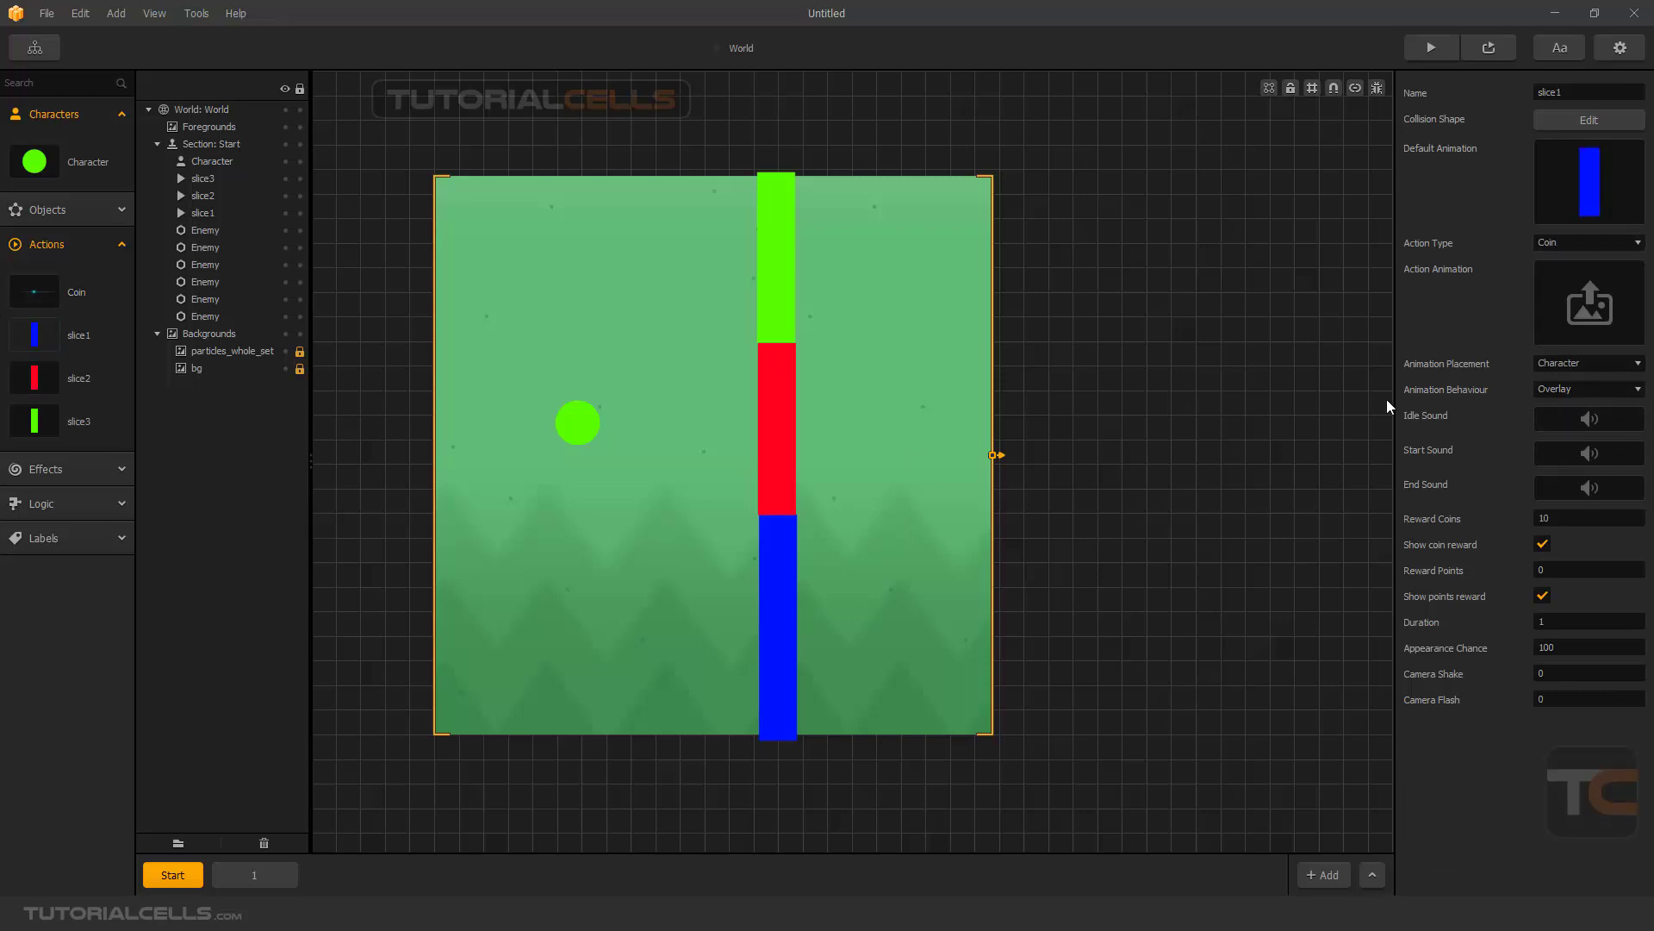
left_click(1546, 389)
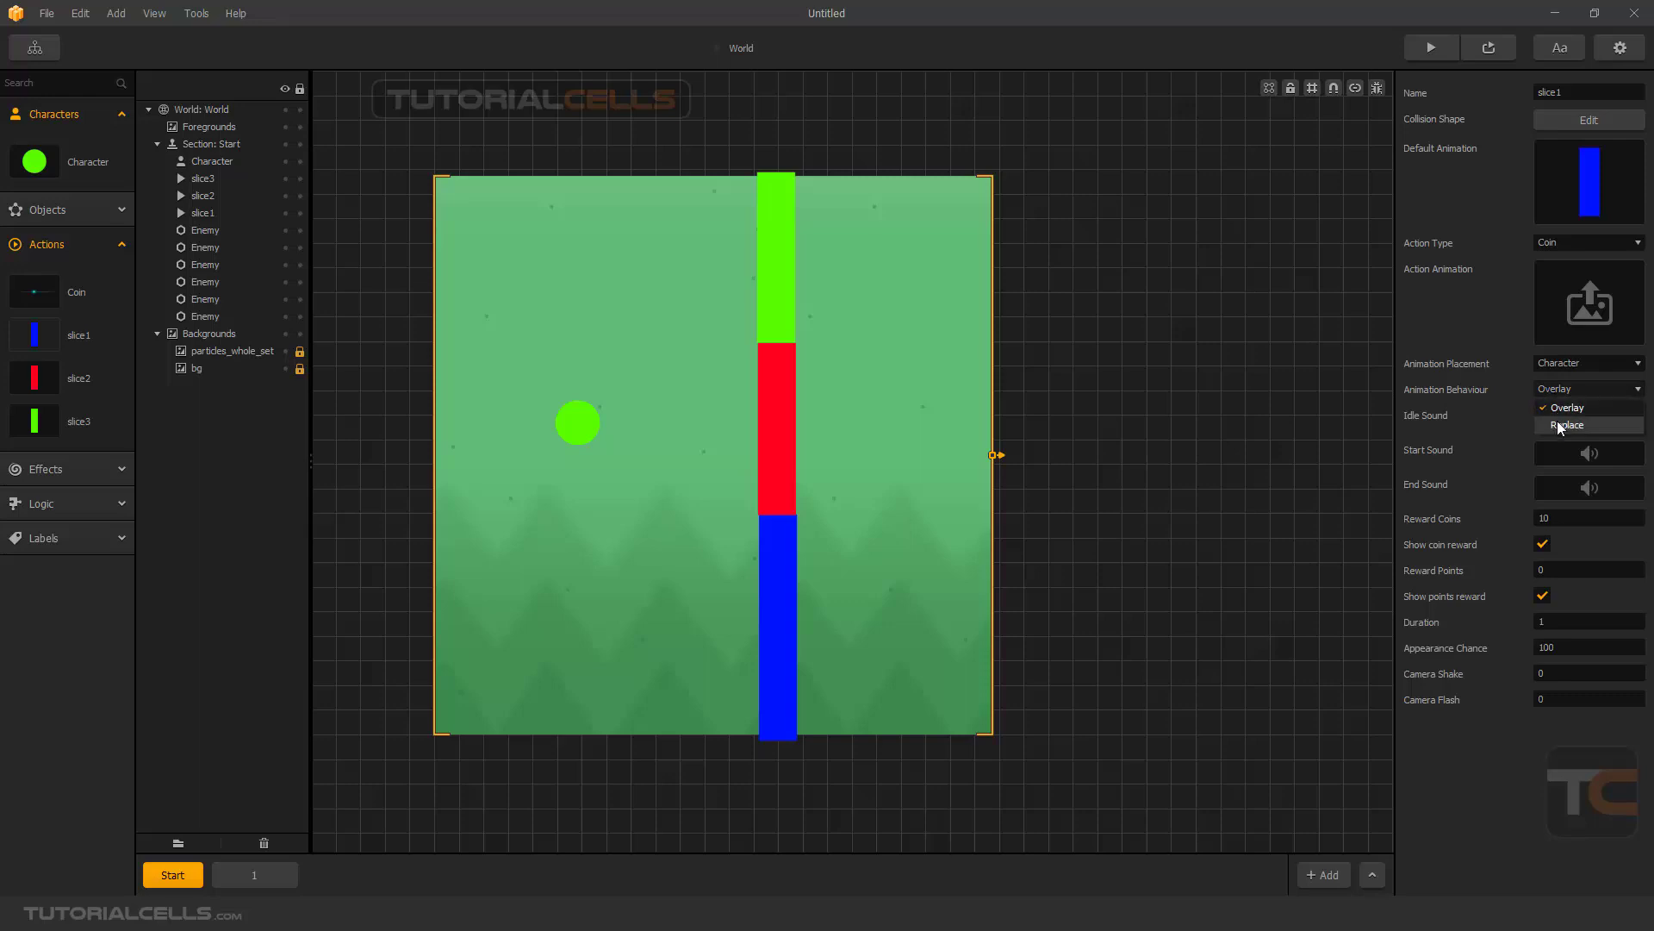
left_click(1558, 420)
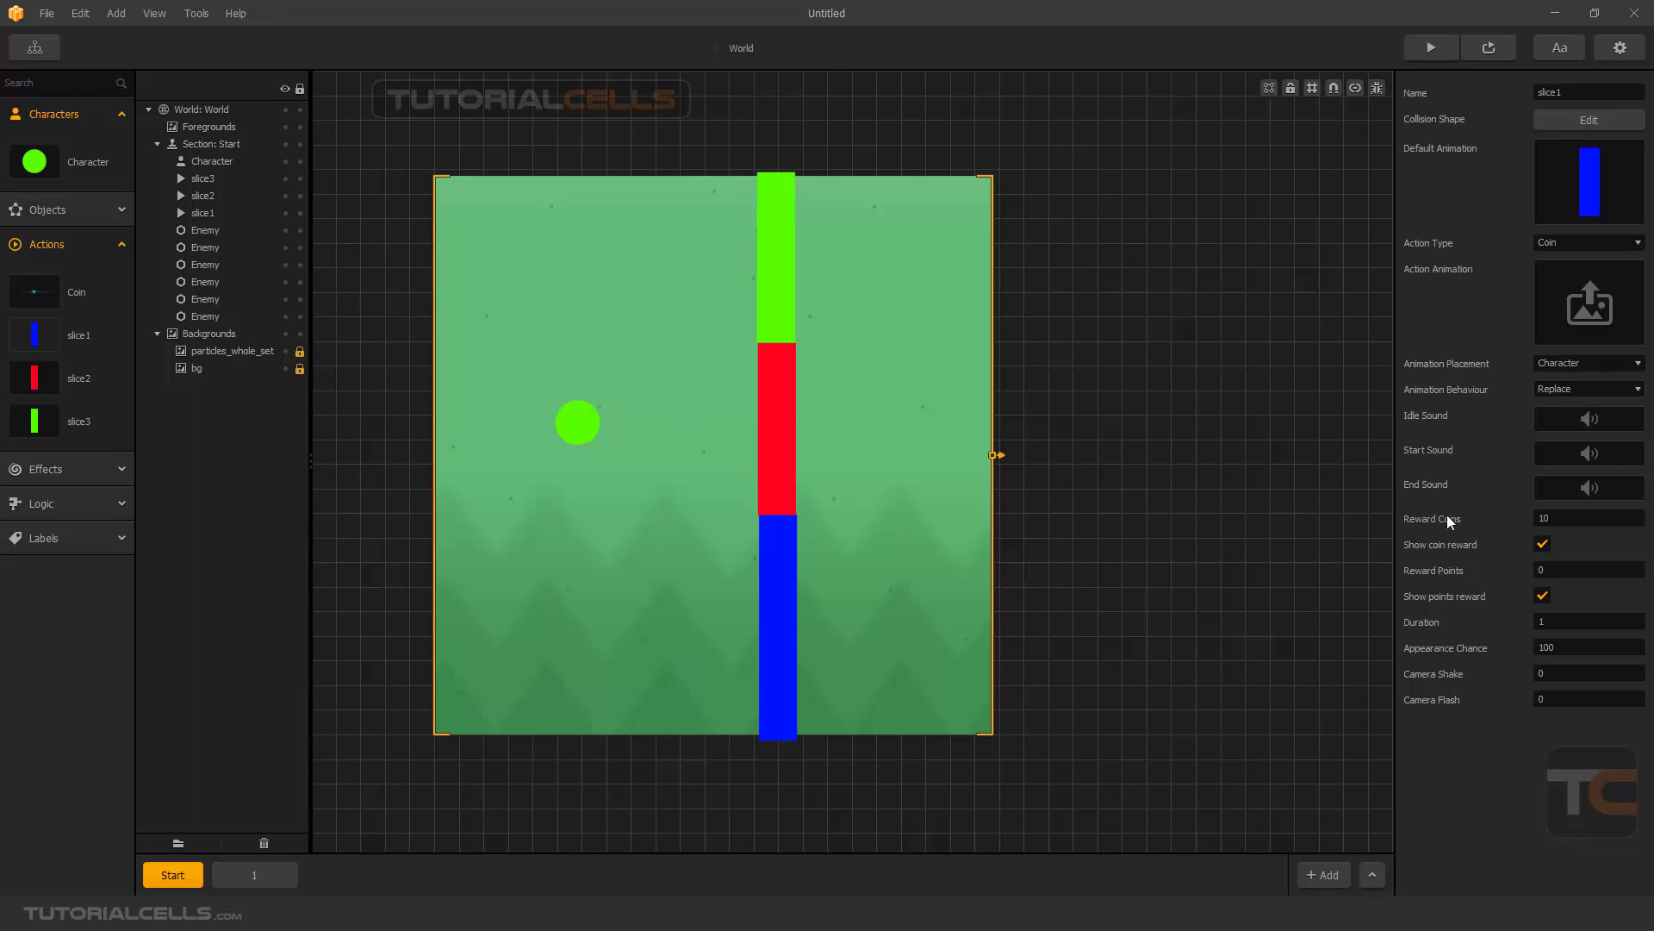
left_click(1539, 518)
key("BackSpace")
left_click(1466, 633)
left_click(1542, 570)
key("Return")
- Set slice2's animation behaviour to Replace, its reward coins to 0 and its reward points to 1
left_click(50, 372)
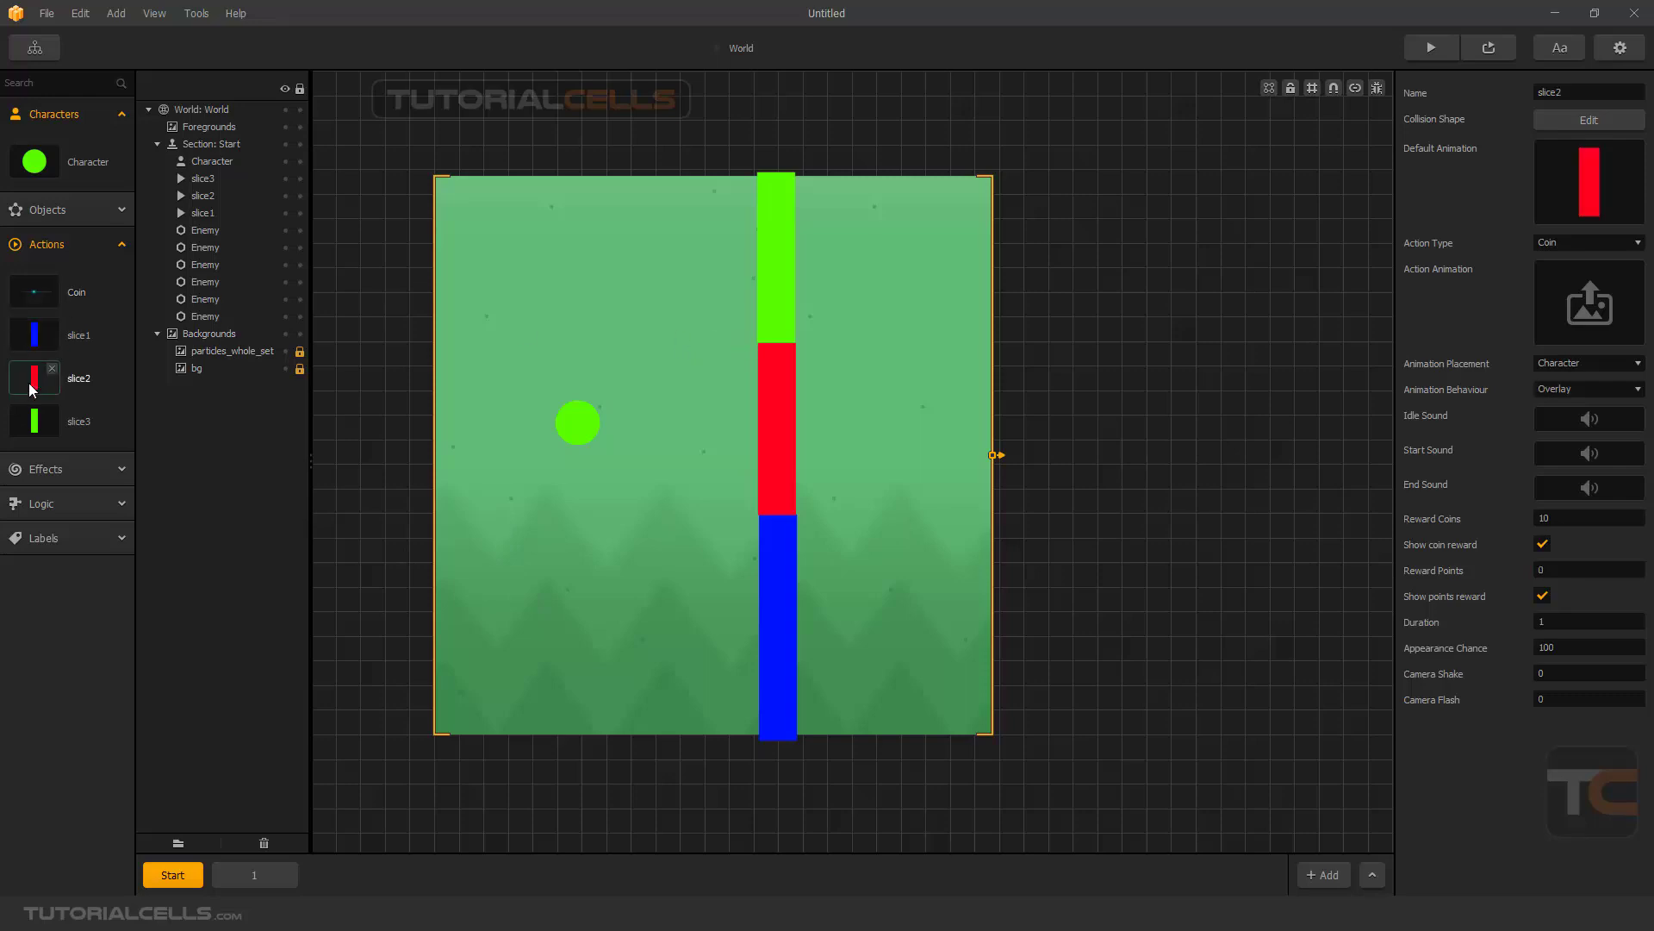
left_click(1568, 390)
left_click(1569, 424)
left_click(1548, 570)
left_click_drag(1552, 519, 1540, 517)
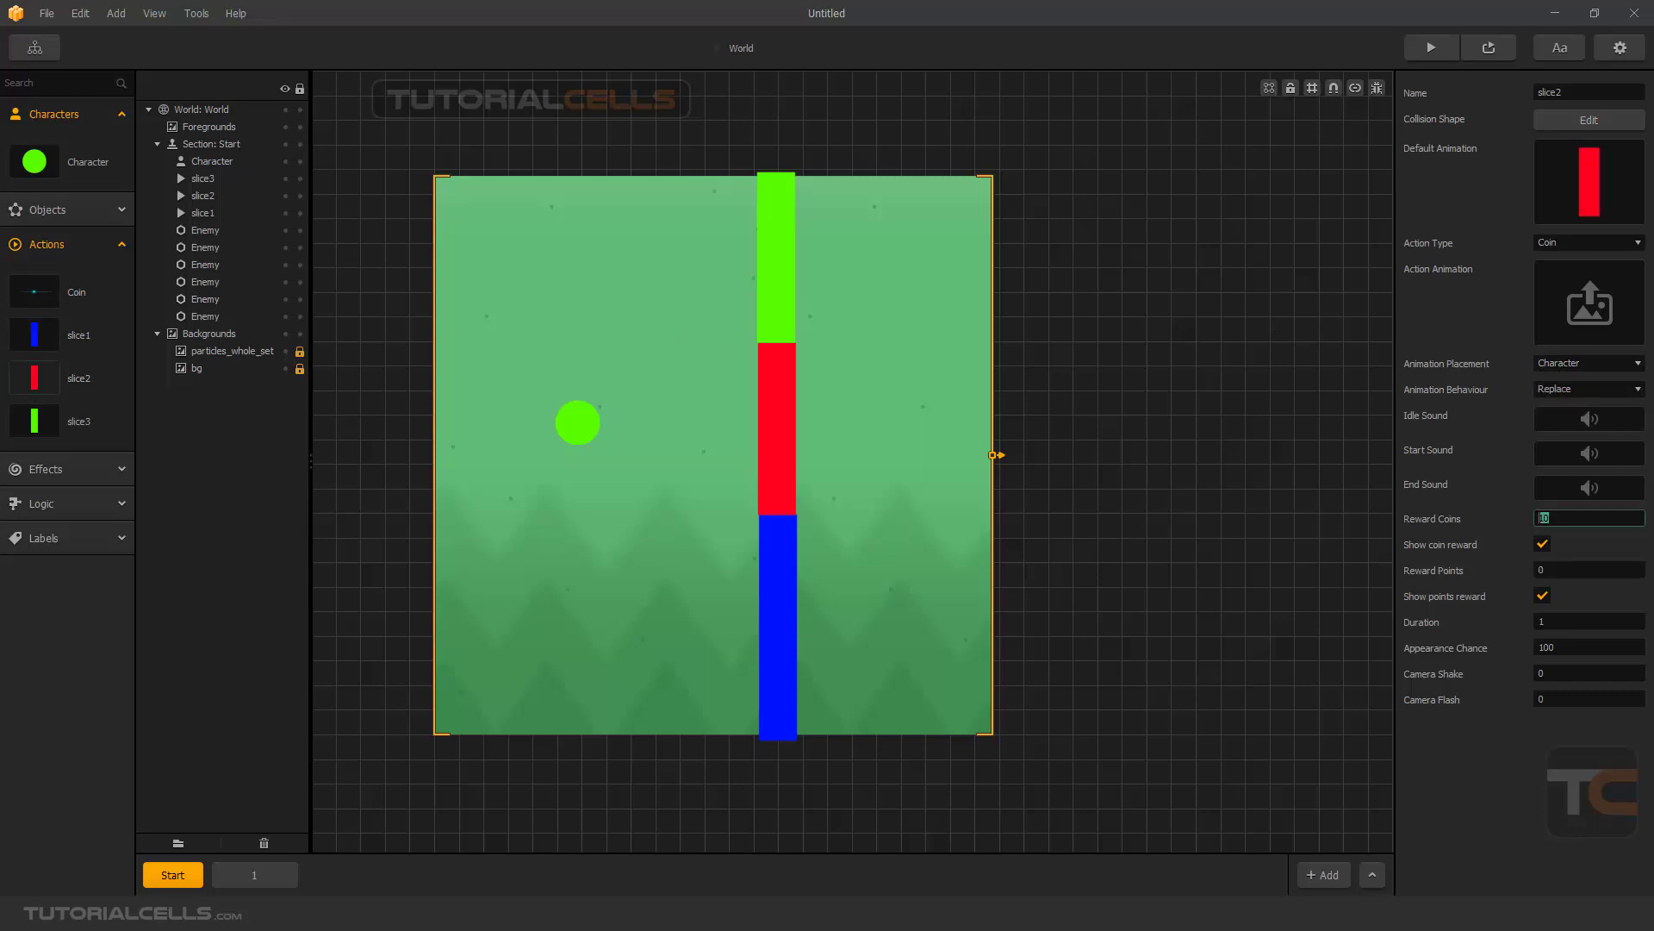
type("0")
left_click(1536, 570)
type("1")
key("Return")
- Set slice3's animation behaviour to Replace, its reward coins to 0 and its reward points to 1
left_click(34, 421)
left_click(1562, 389)
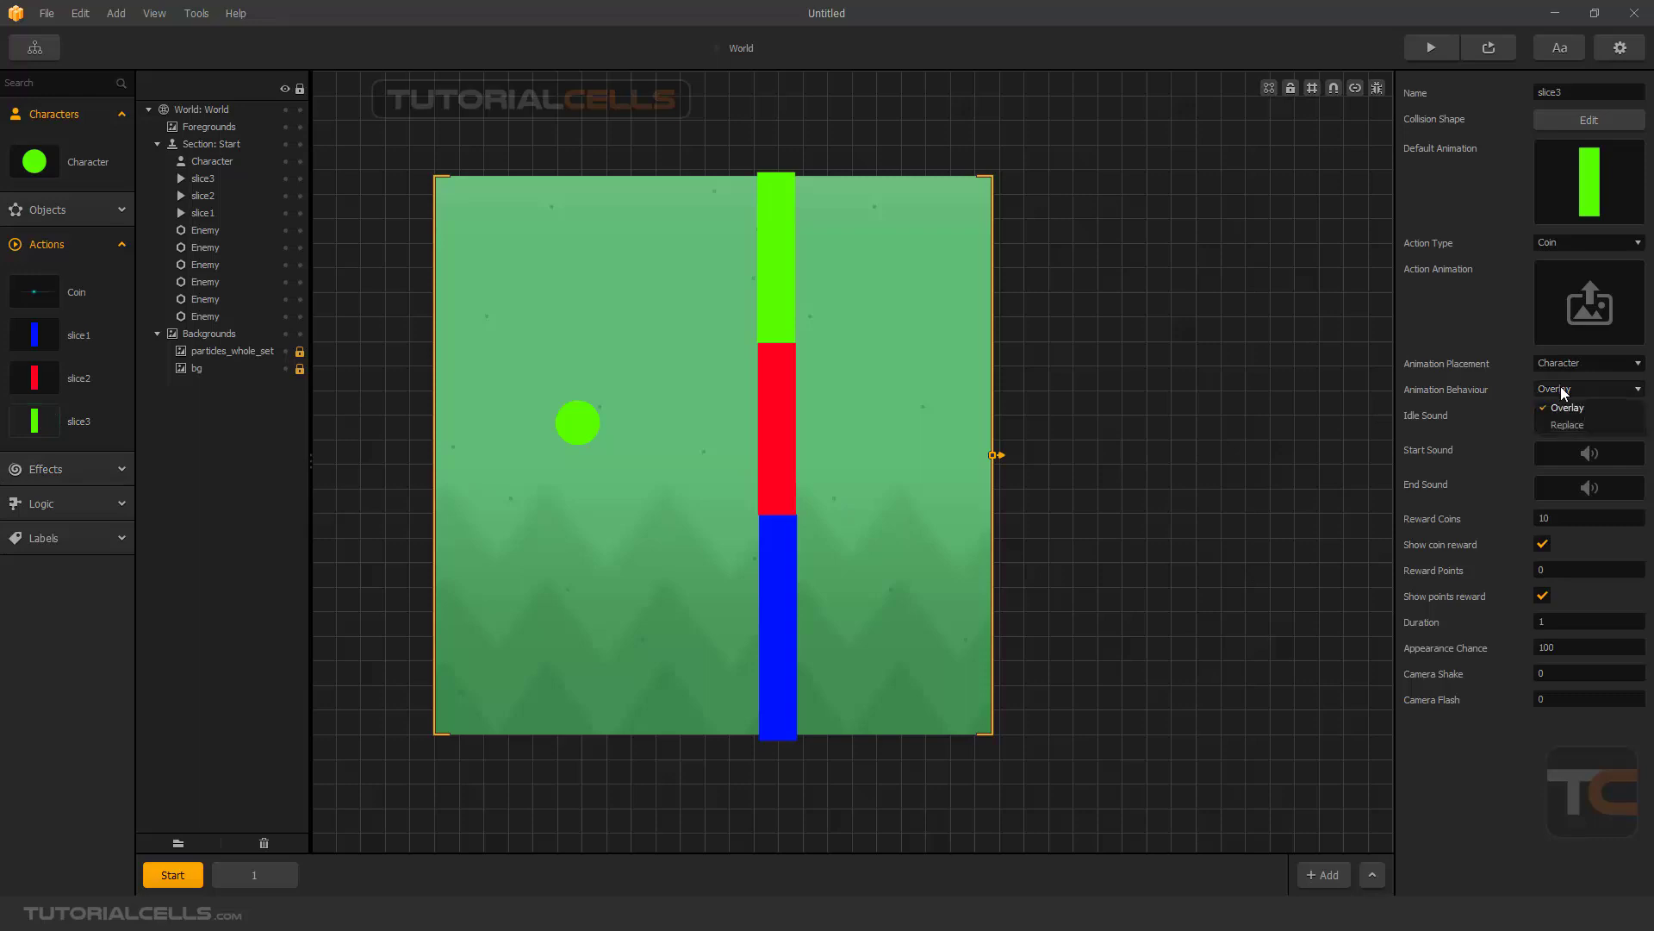
left_click(1565, 426)
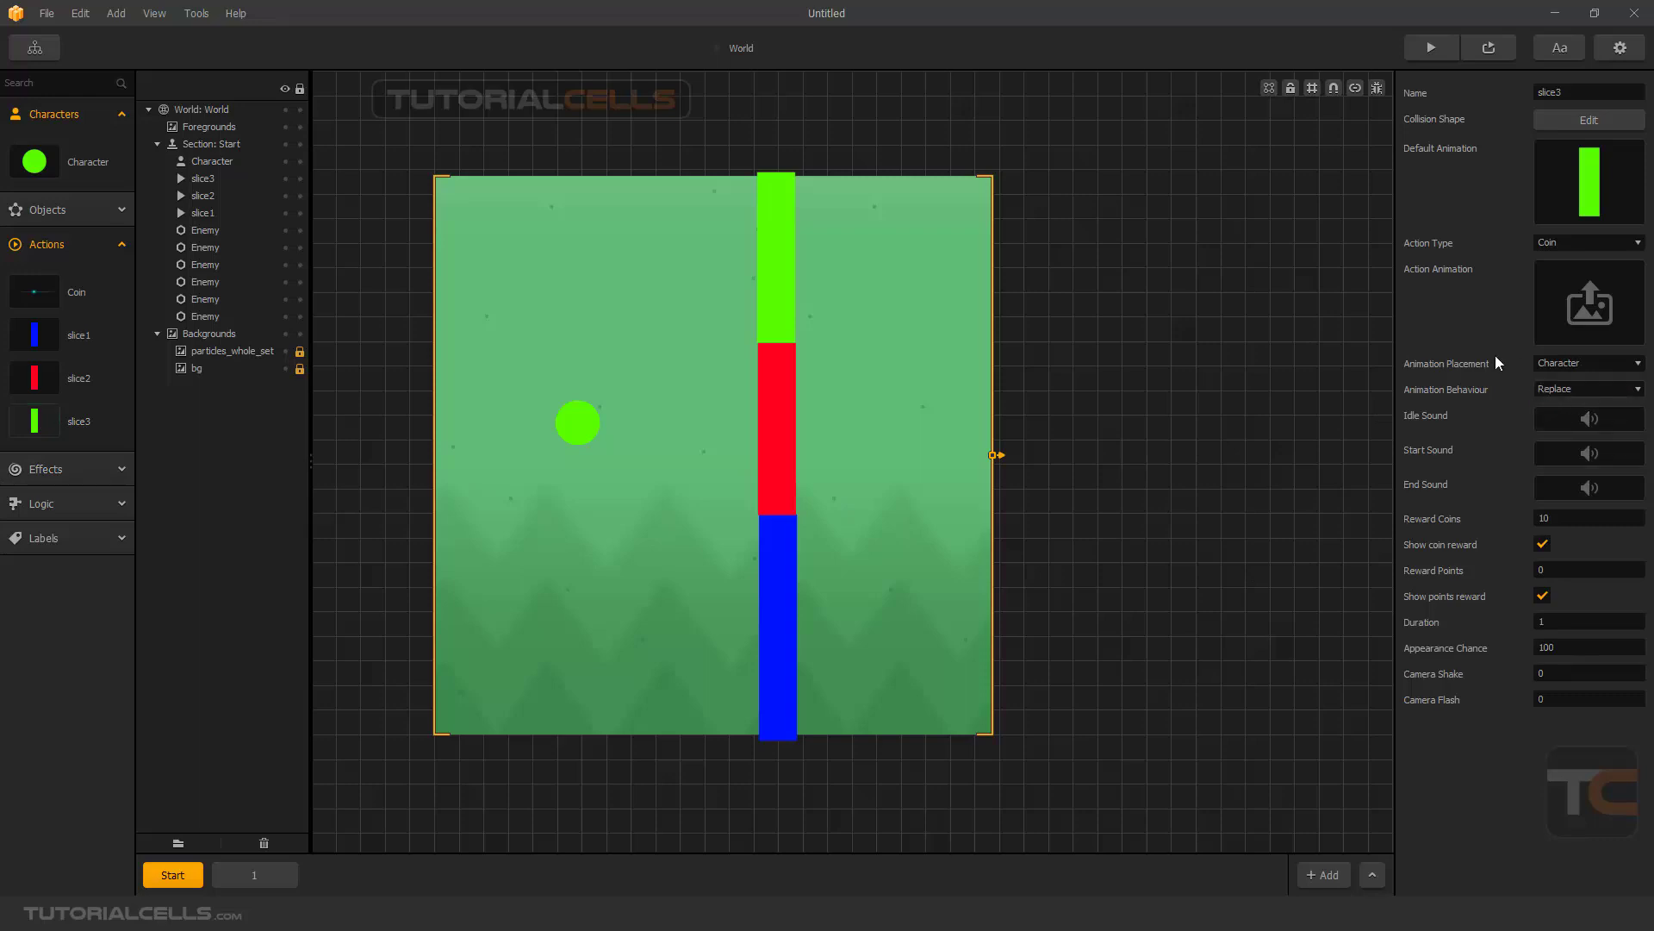
mouse_move(1580, 201)
mouse_move(1583, 306)
left_click_drag(1567, 520, 1534, 520)
type("0")
left_click(1547, 569)
key("BackSpace")
type("1")
left_click(1519, 581)
- Assign the red circle image slice5 from the flappy color game folder as slice3's action animation
key("alt+Tab")
left_click_drag(386, 484, 1574, 297)
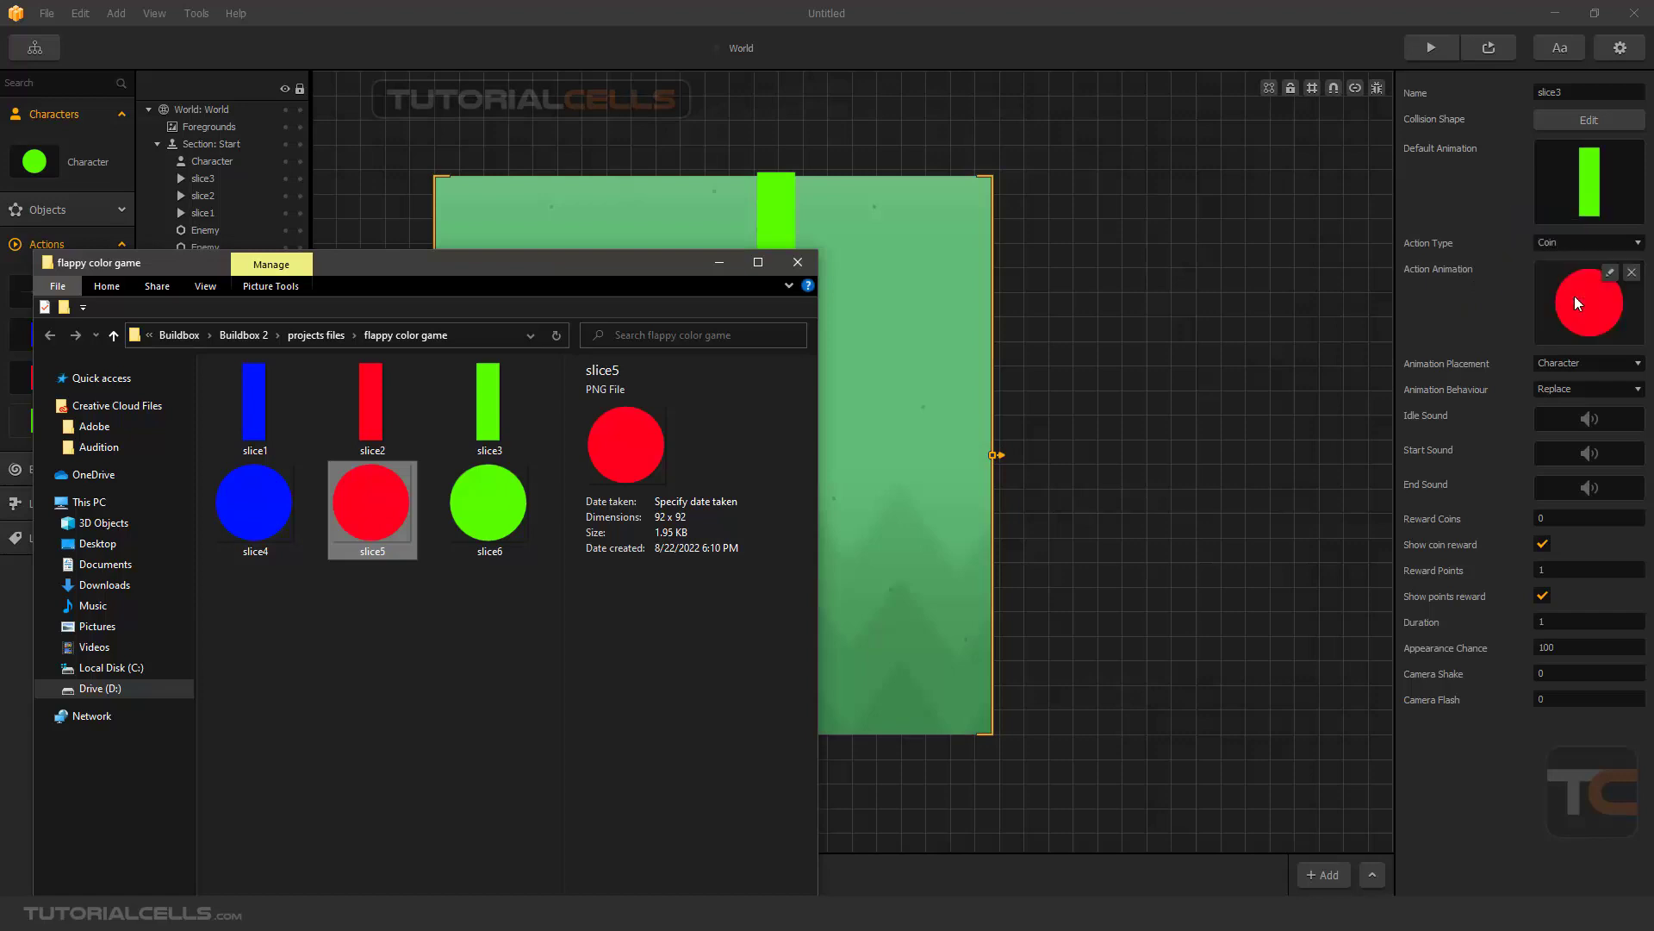
left_click(719, 262)
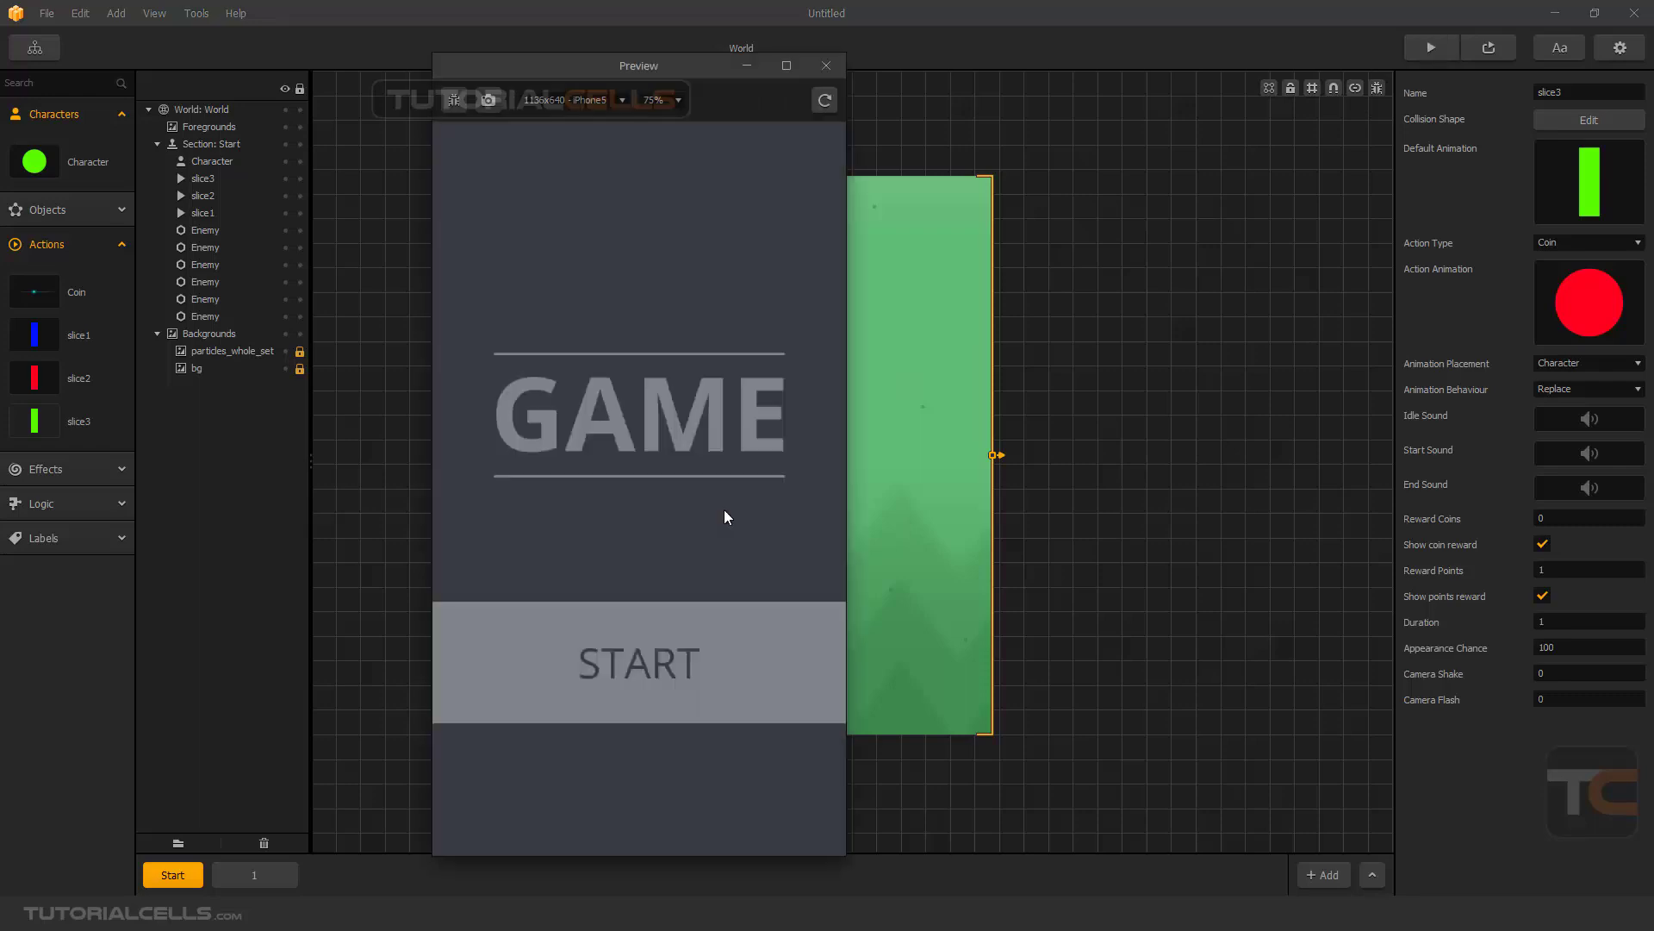
- Play the game preview, flap the character through the green bar to check its color change, and close the preview
left_click(672, 642)
left_click(666, 582)
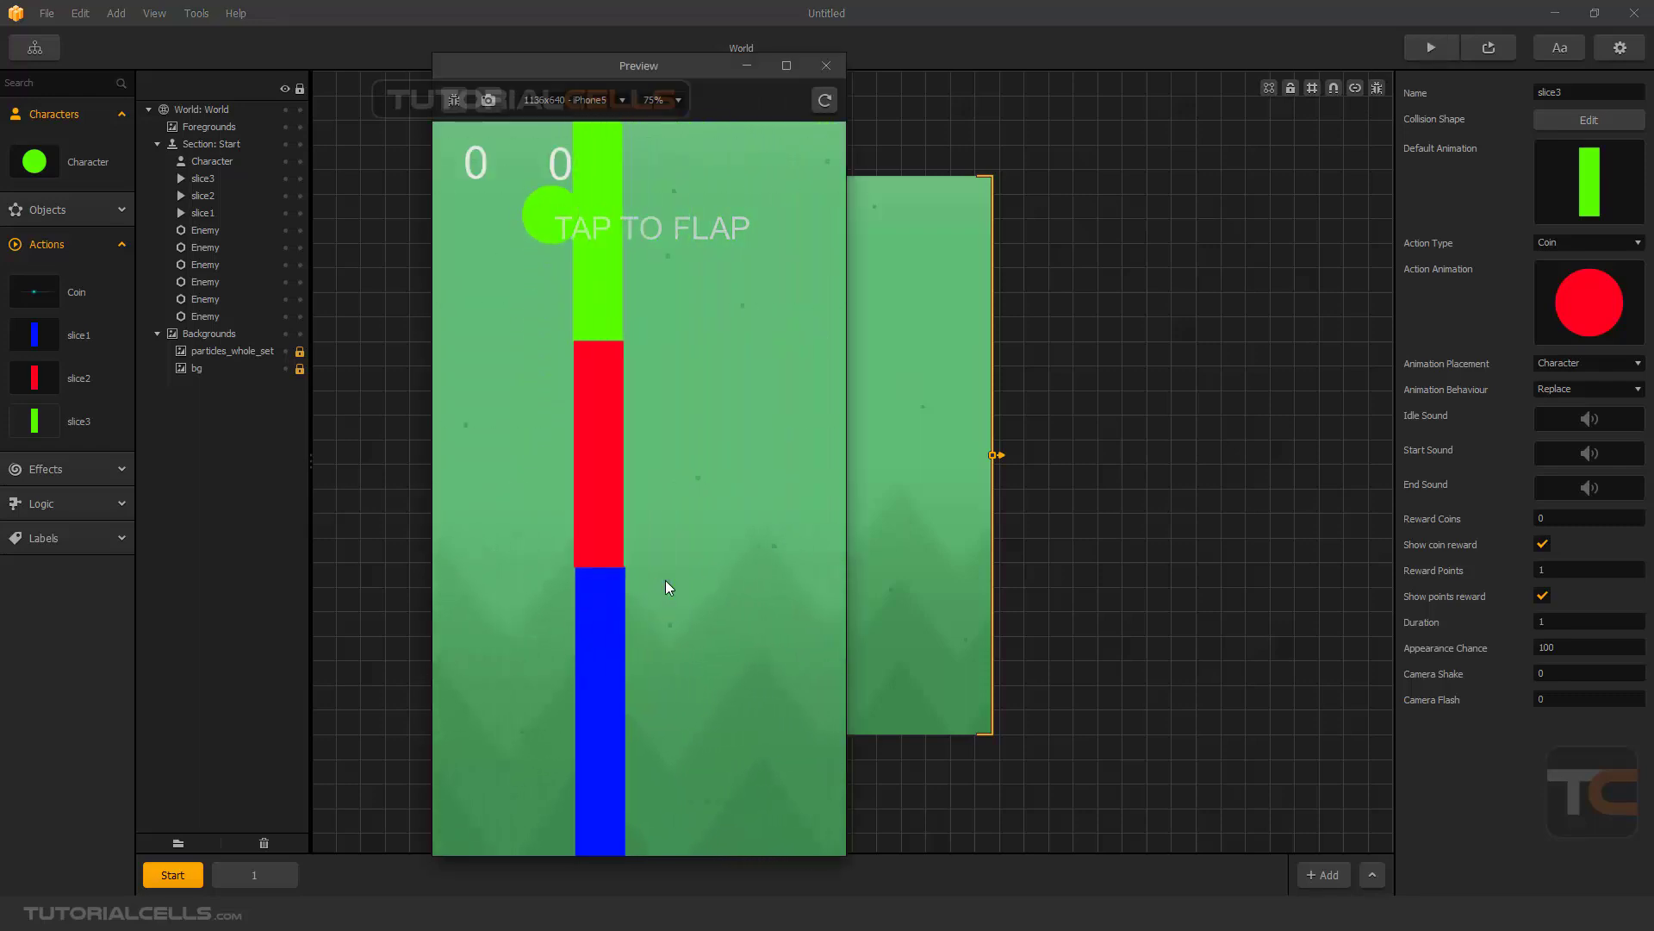
left_click(666, 582)
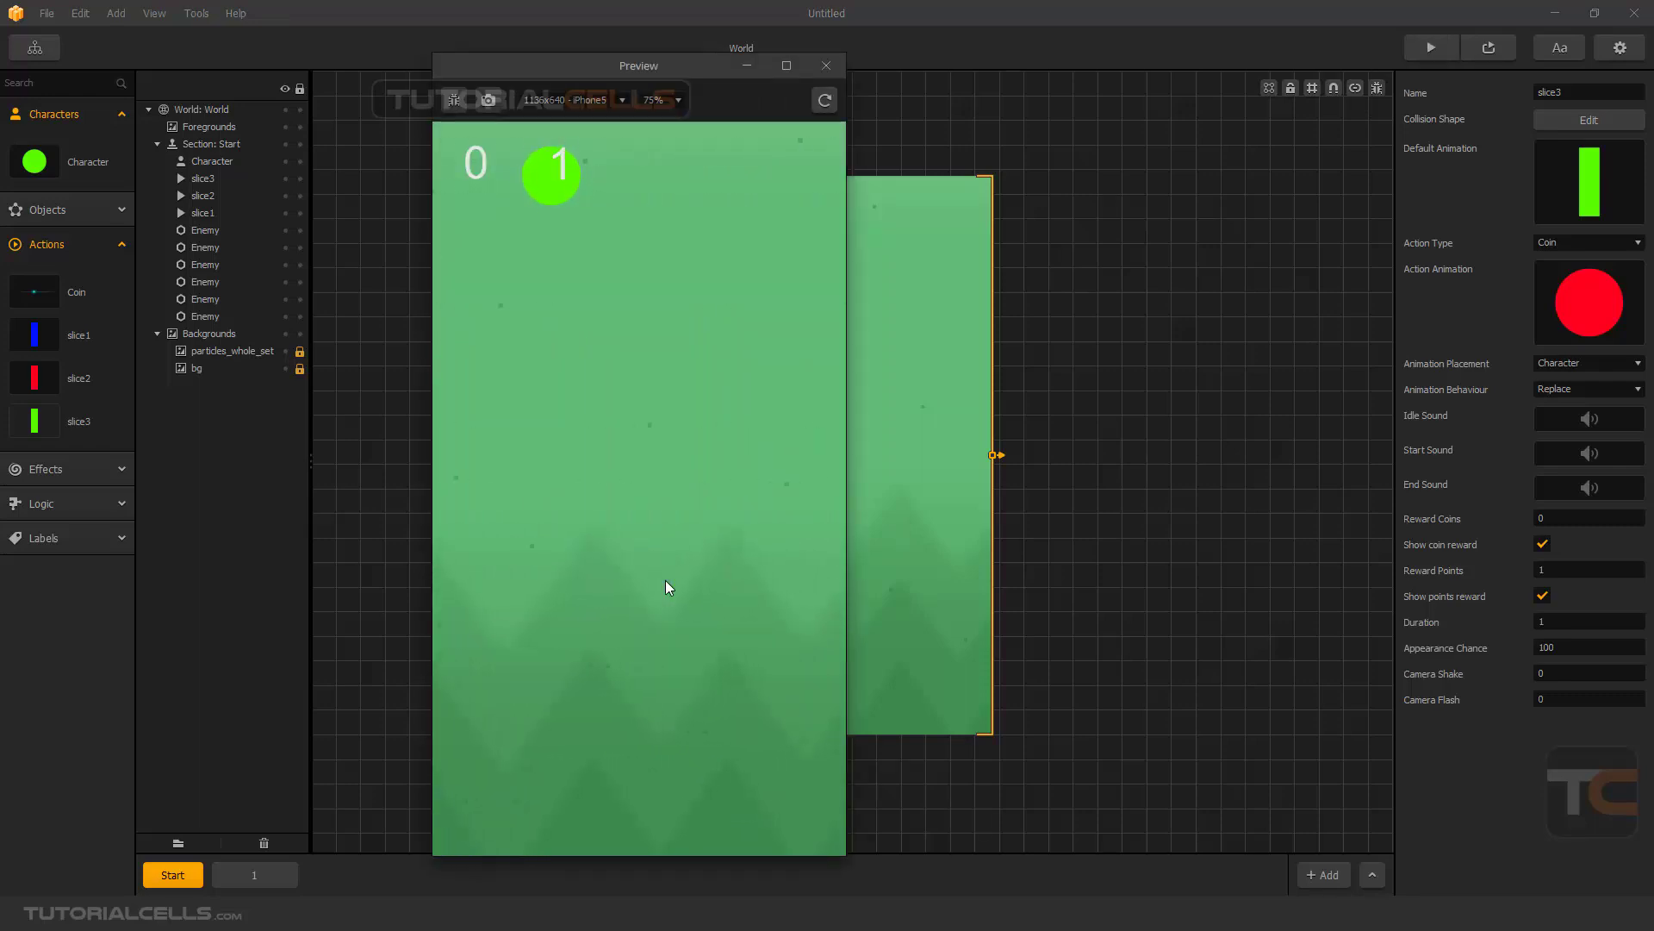
left_click(666, 582)
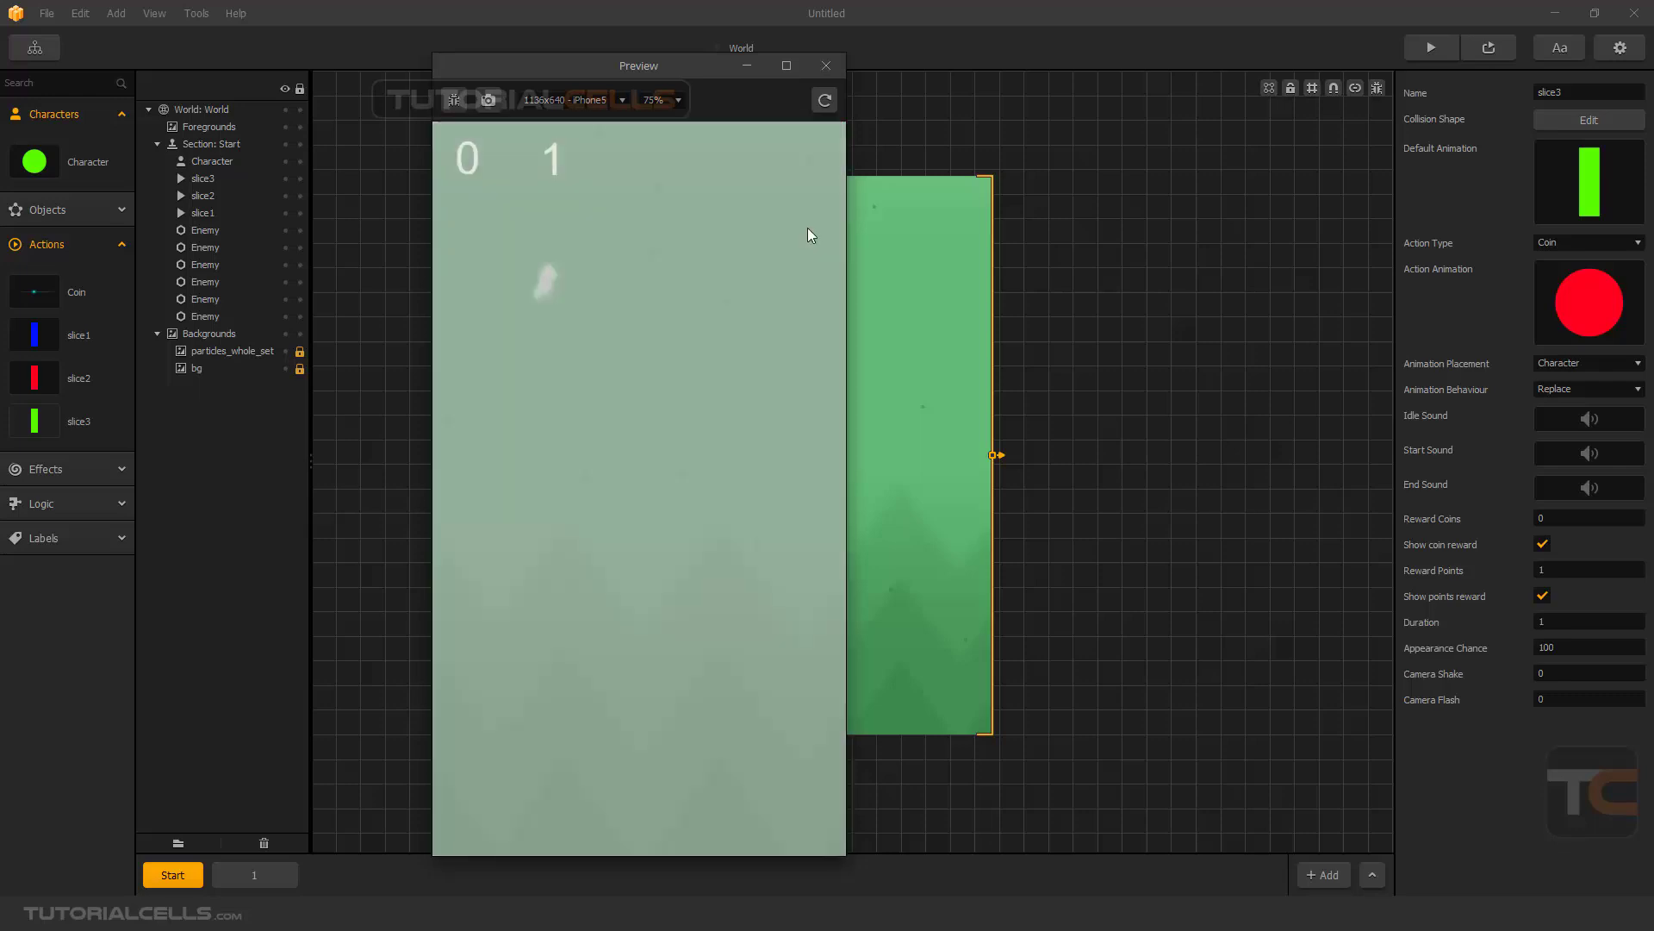
left_click(826, 66)
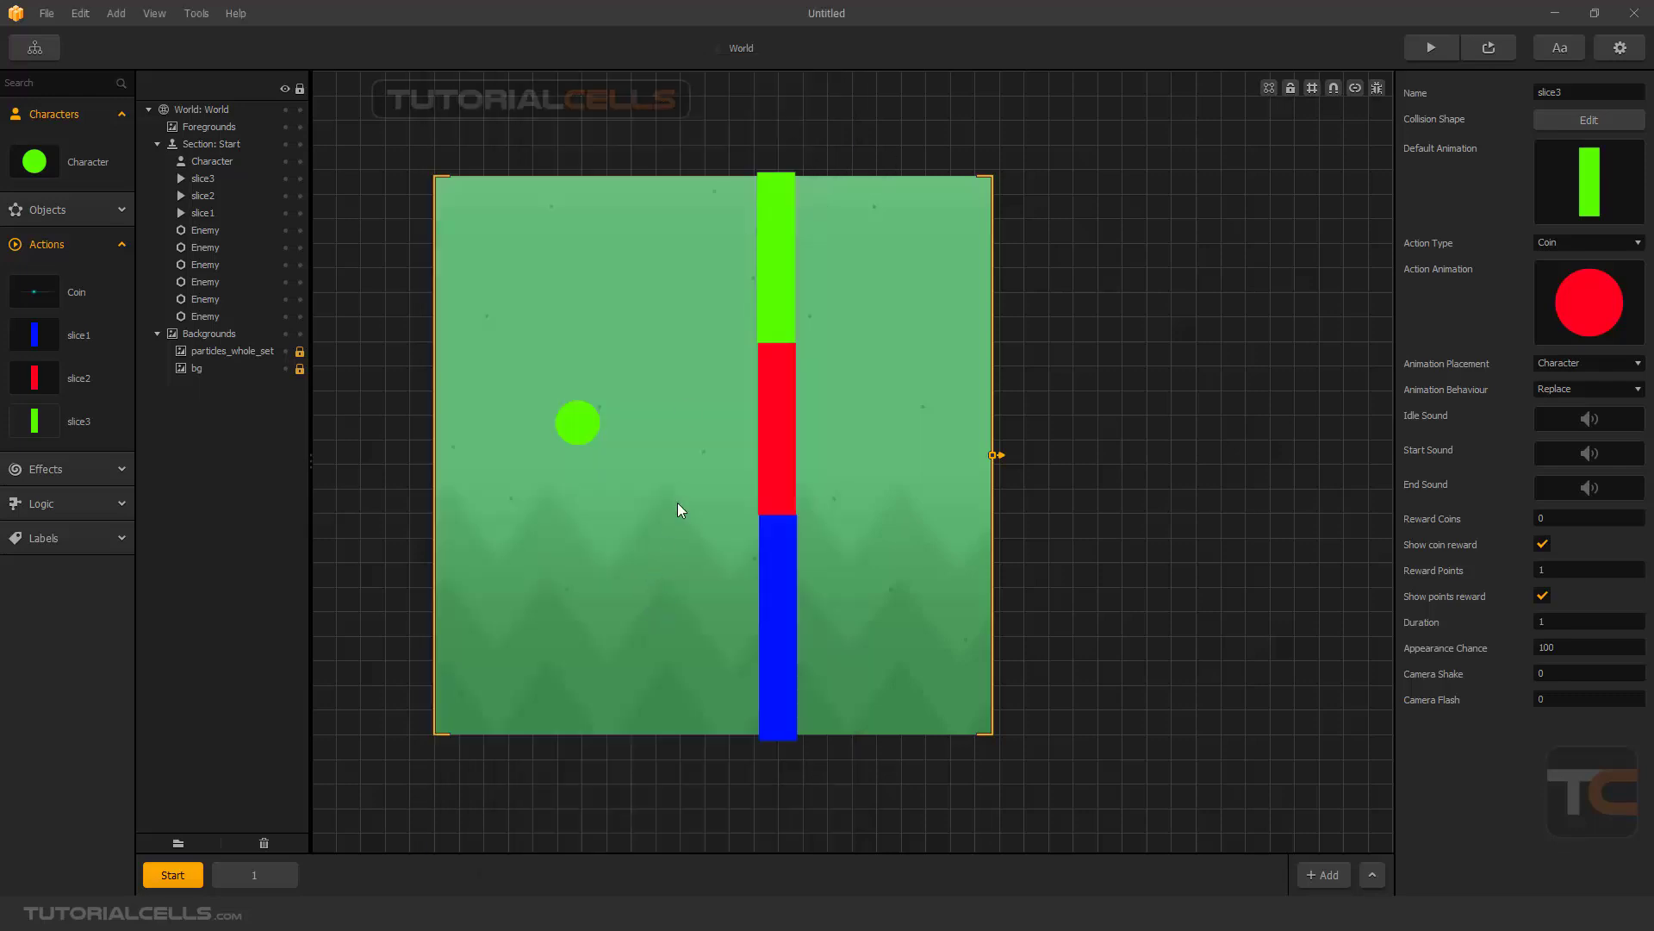
- Select the green, red and blue bars in the Start section and shift the column further right, away from the character
scroll(677, 509, "down", 2)
scroll(769, 469, "up", 1)
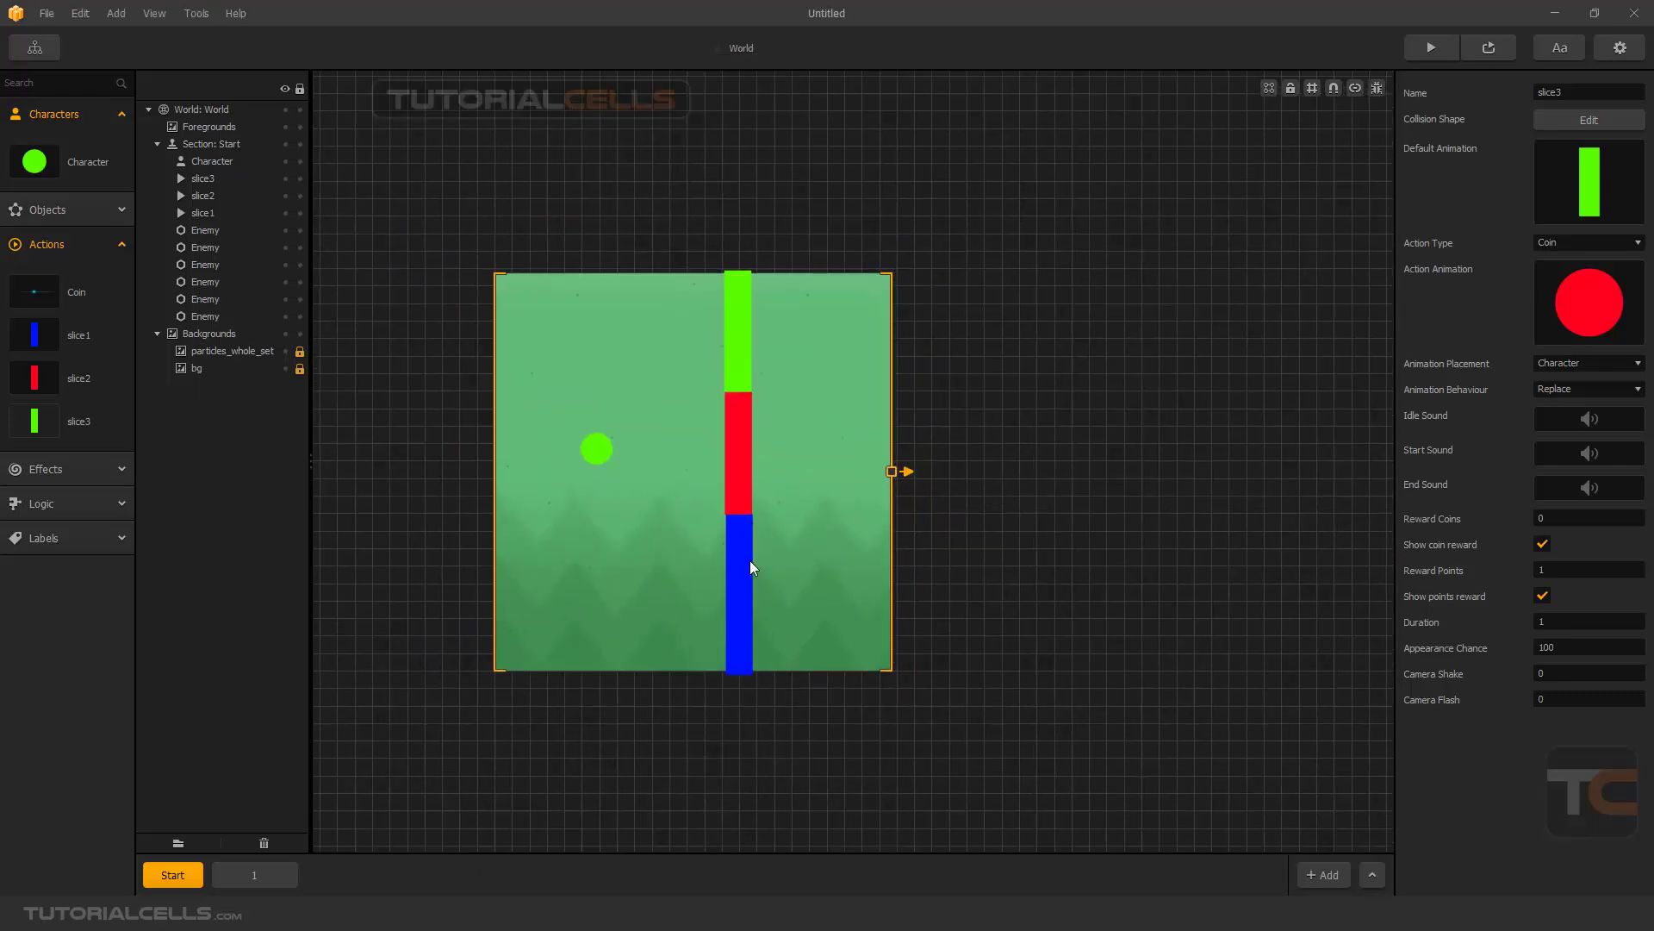
left_click(750, 560, "shift")
left_click(736, 458, "shift")
left_click(747, 356, "shift")
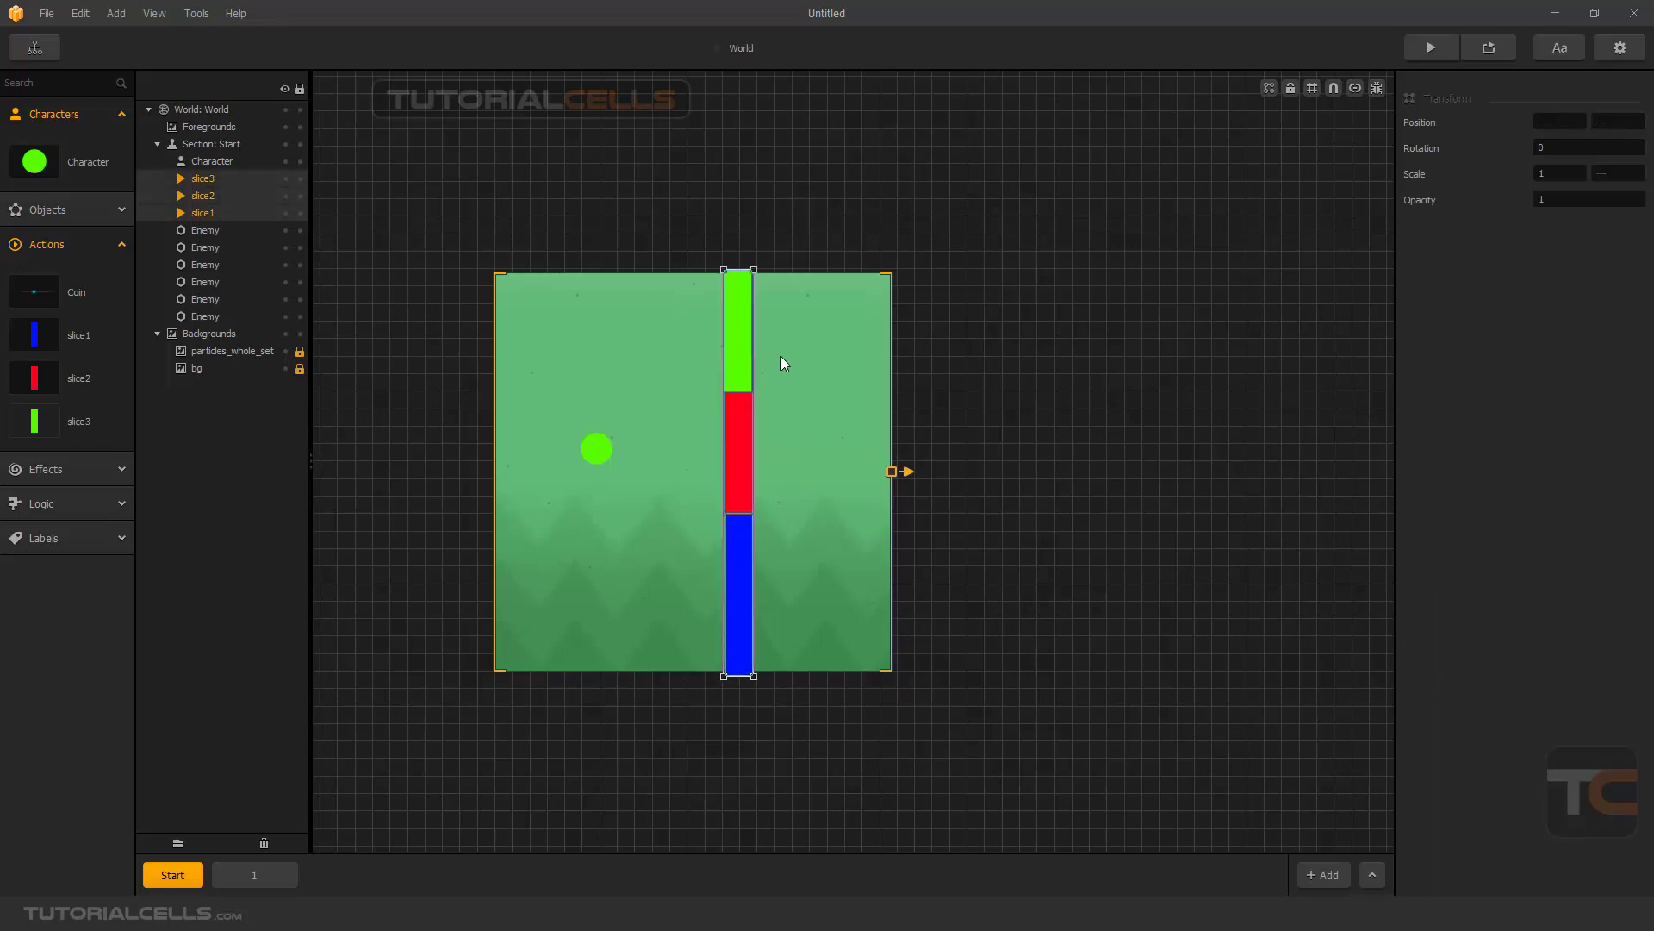
left_click_drag(740, 355, 788, 358)
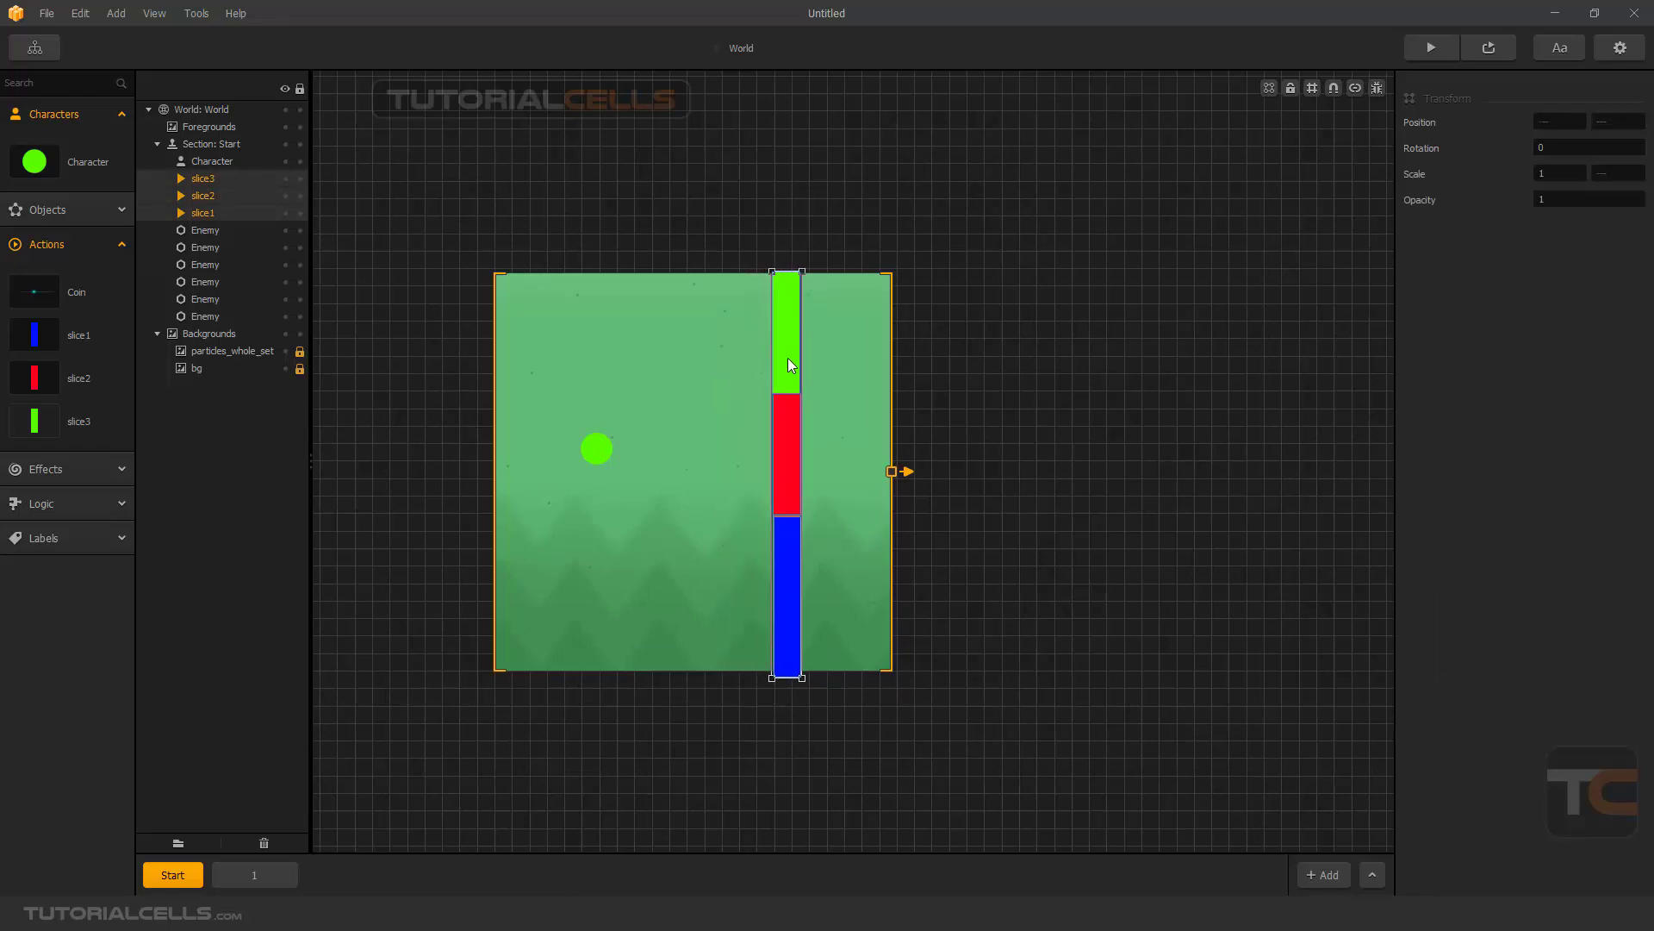
- Paste the three-bar column into section 1 and move it inside the scene, between the character and the section's right edge
left_click(220, 872)
key("ctrl+v")
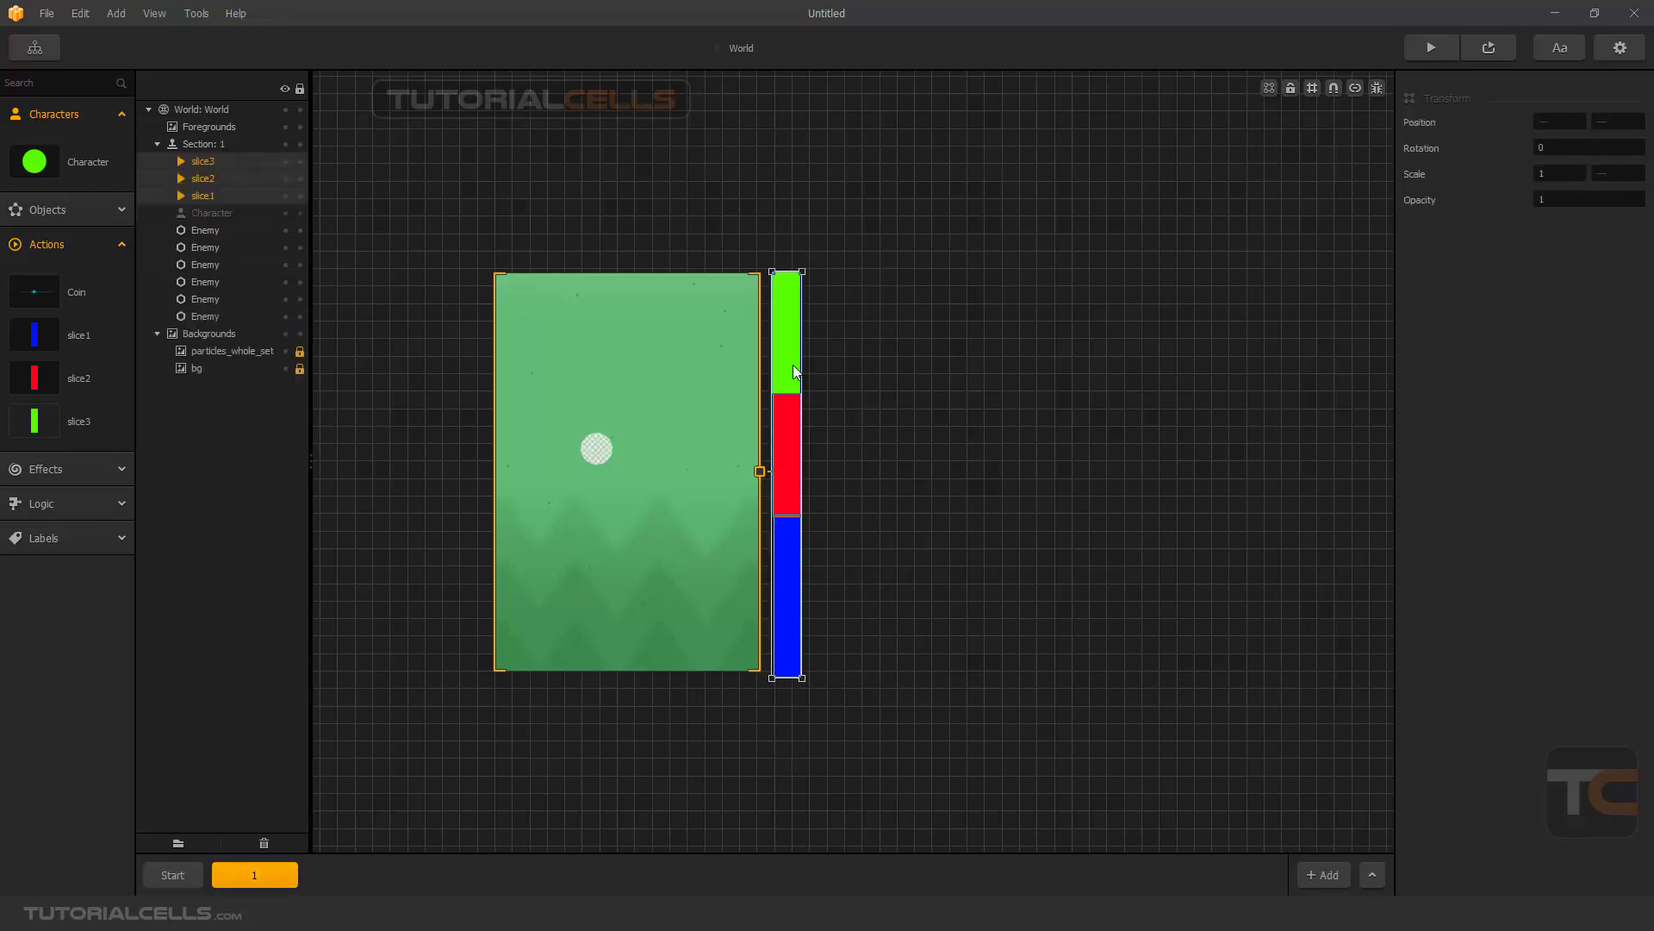
left_click_drag(793, 364, 698, 372)
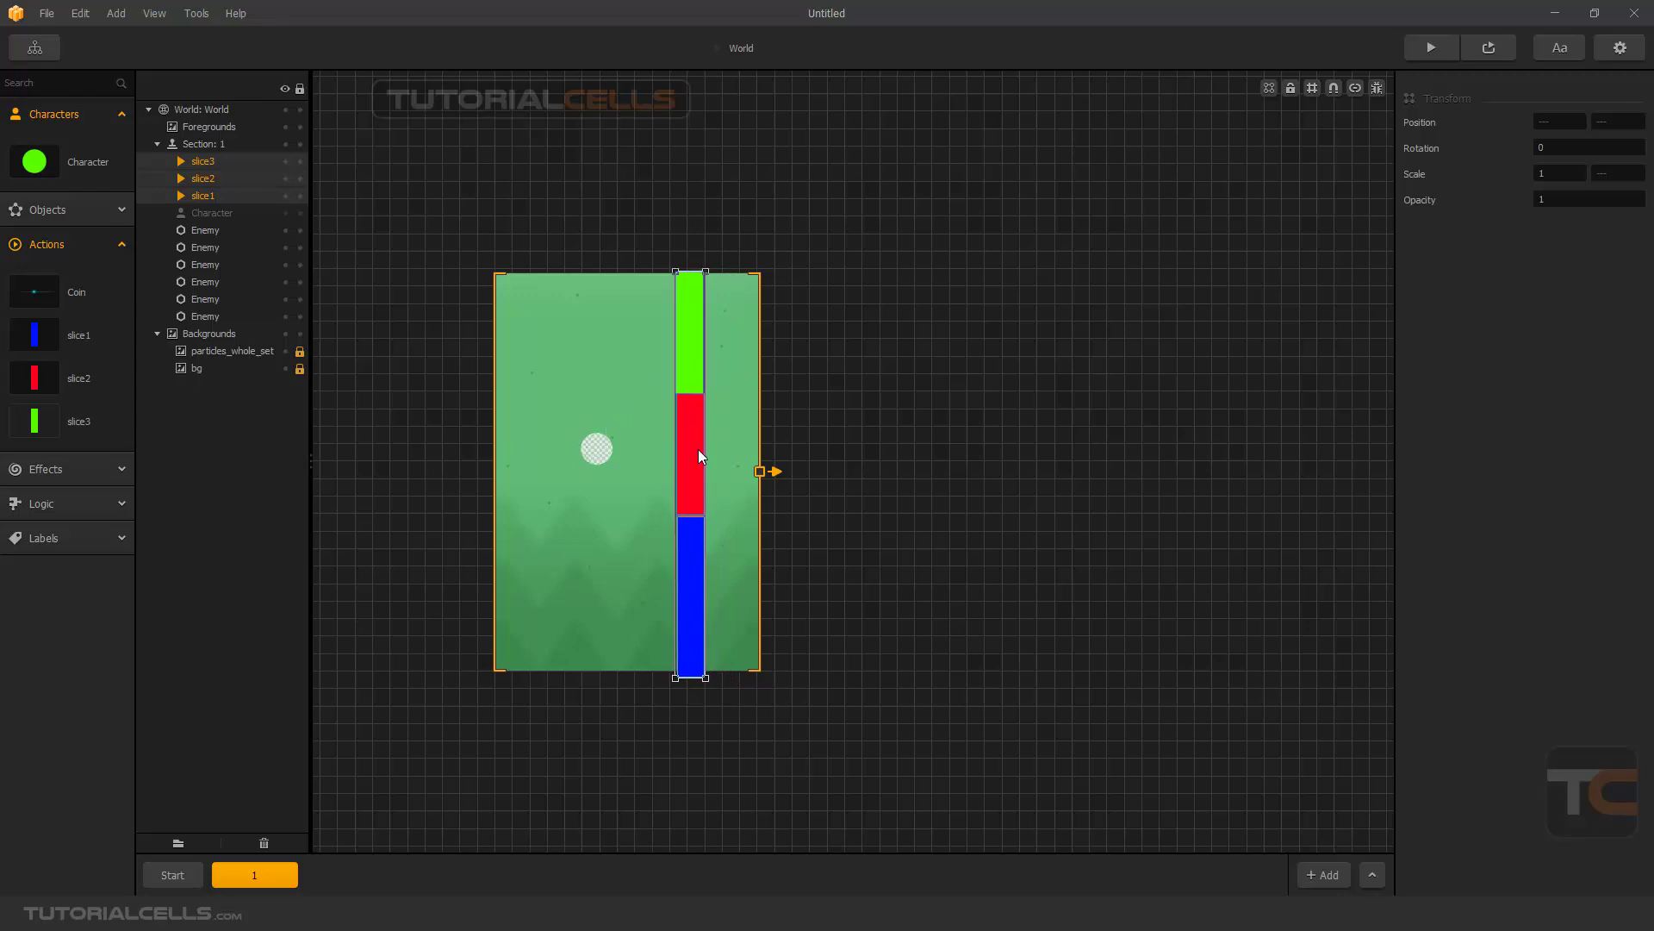
left_click(840, 514)
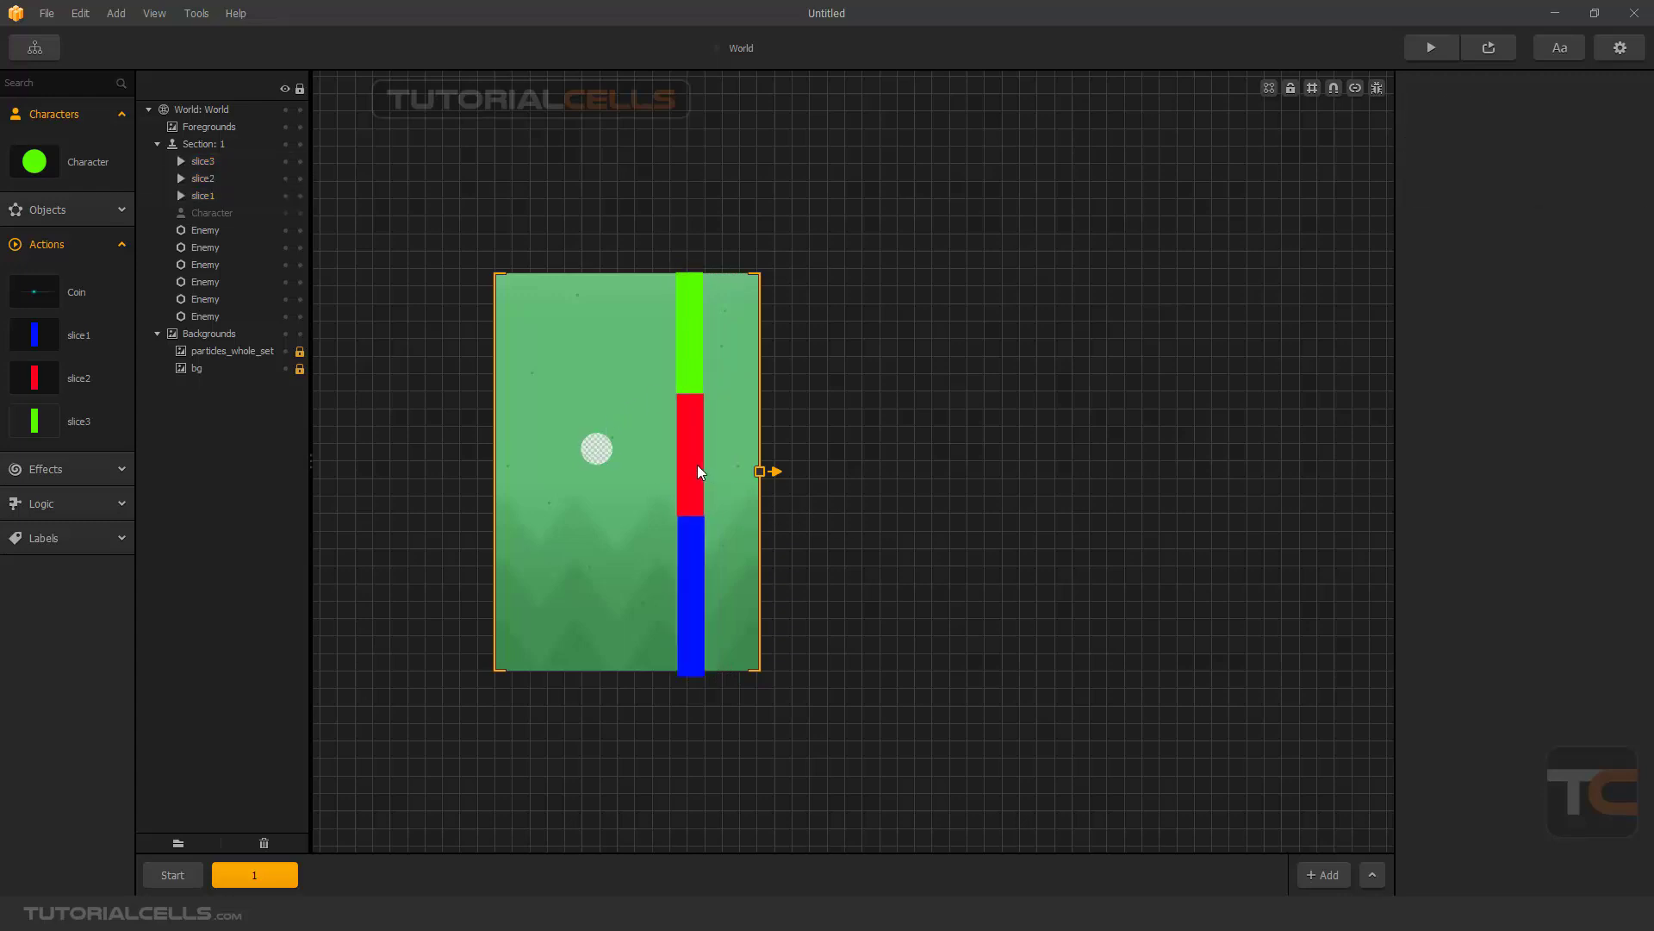
- Assign the blue circle image slice4 from the flappy color game folder as slice2's action animation
left_click(696, 464)
left_click(40, 379)
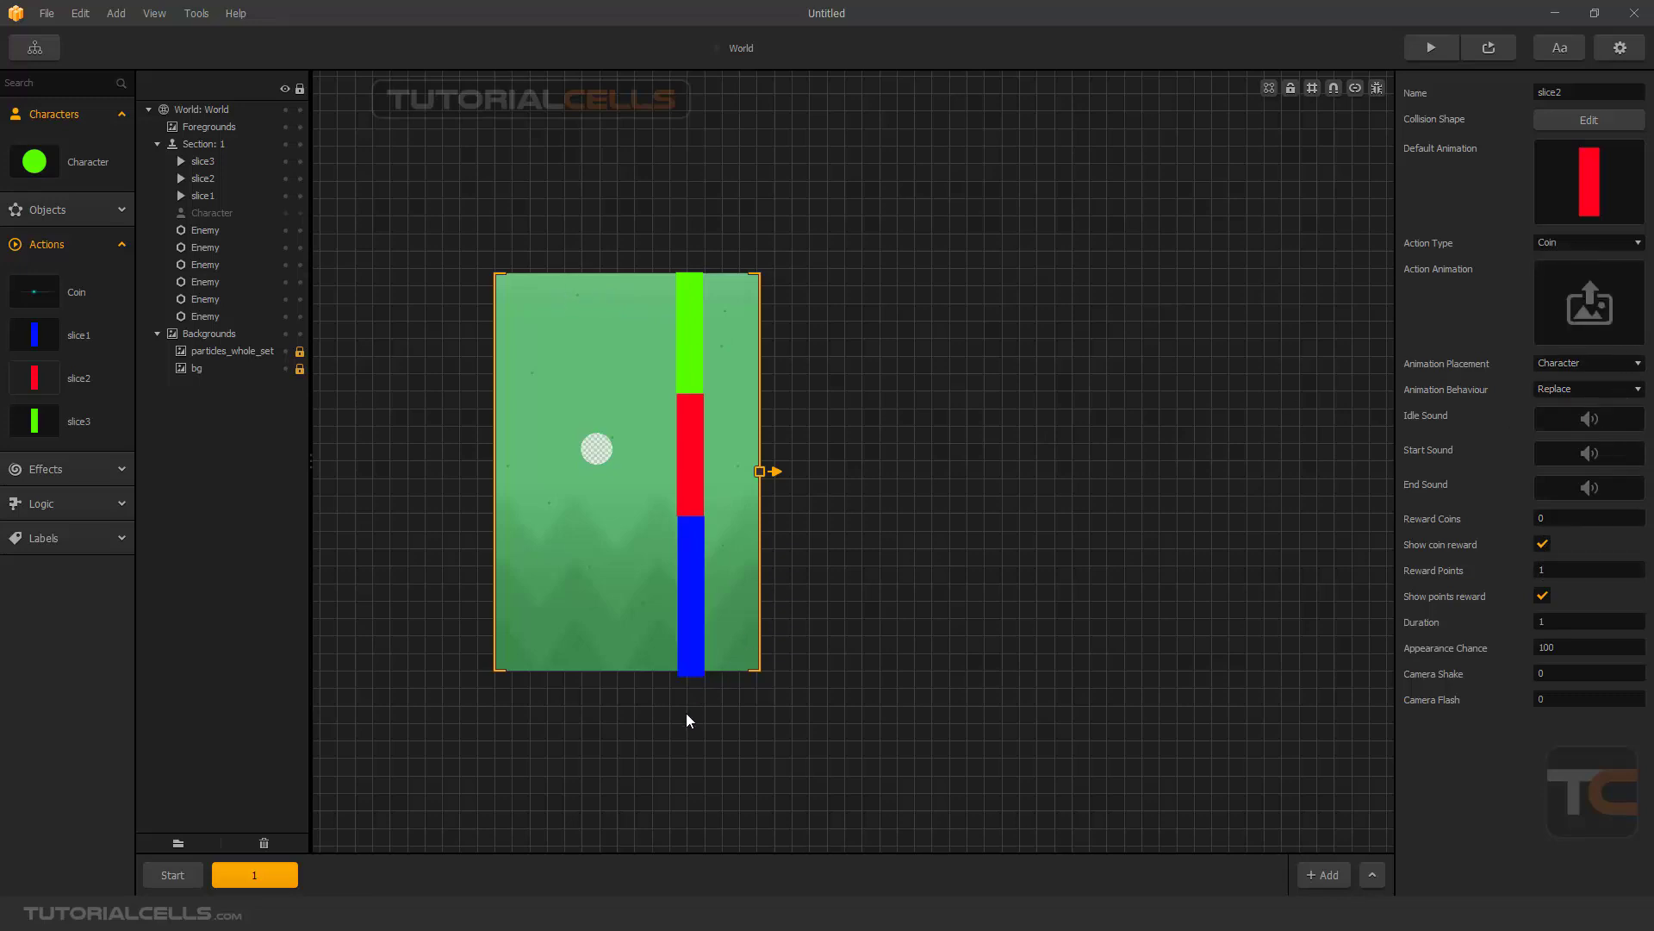
key("alt+Tab")
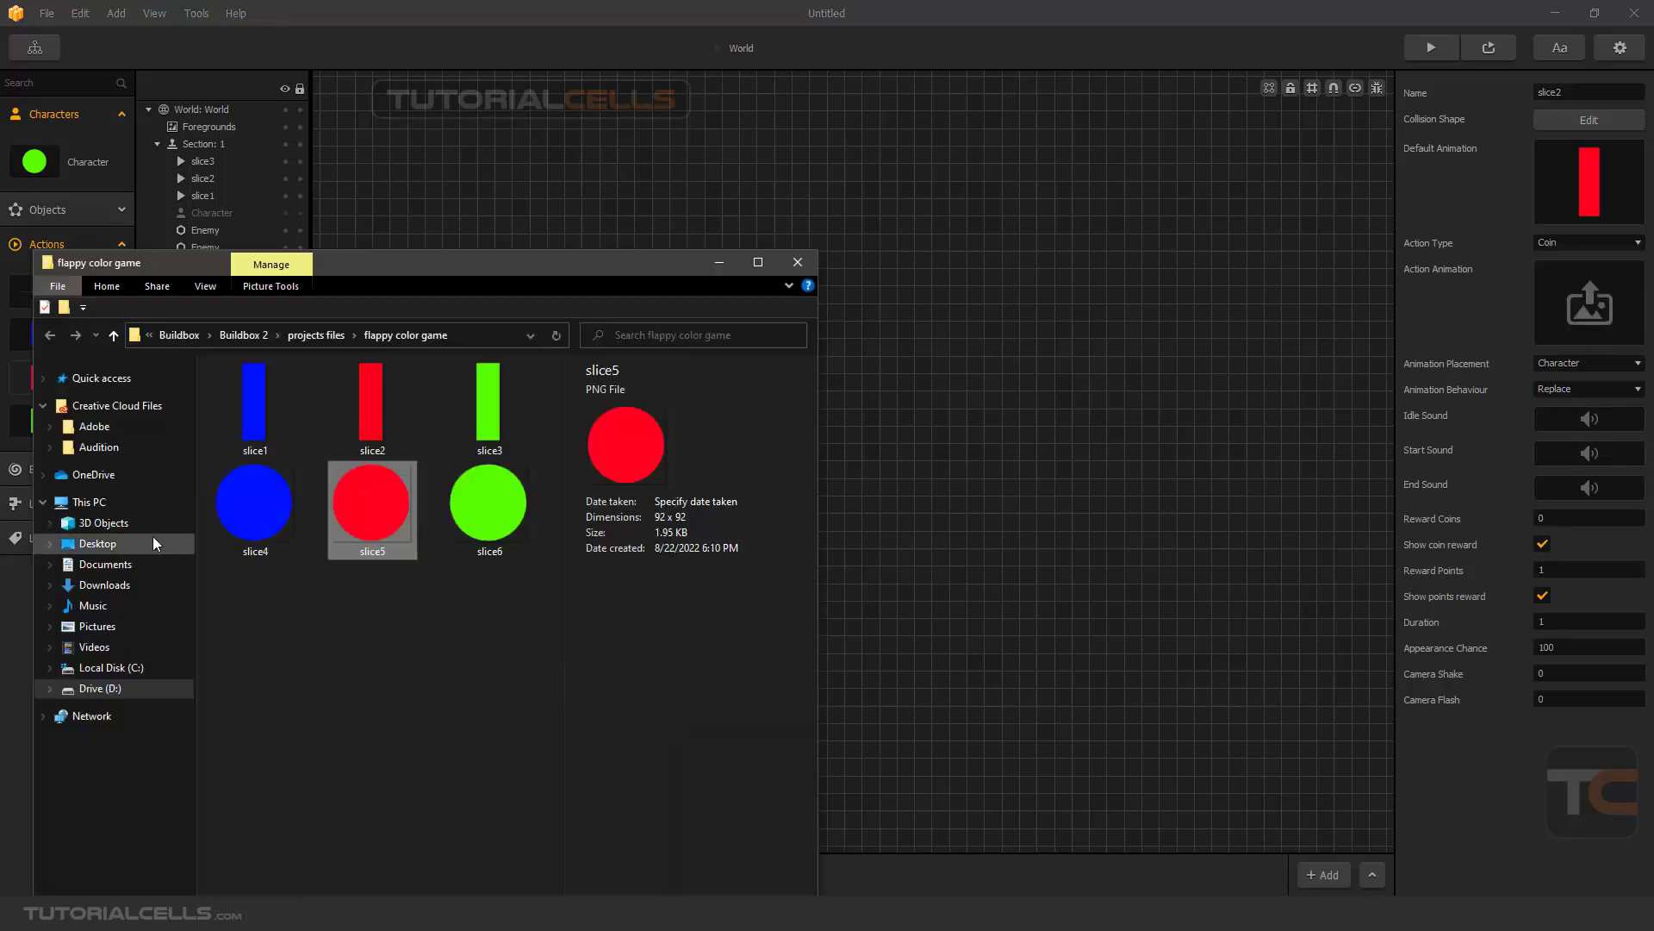
left_click_drag(258, 514, 1575, 288)
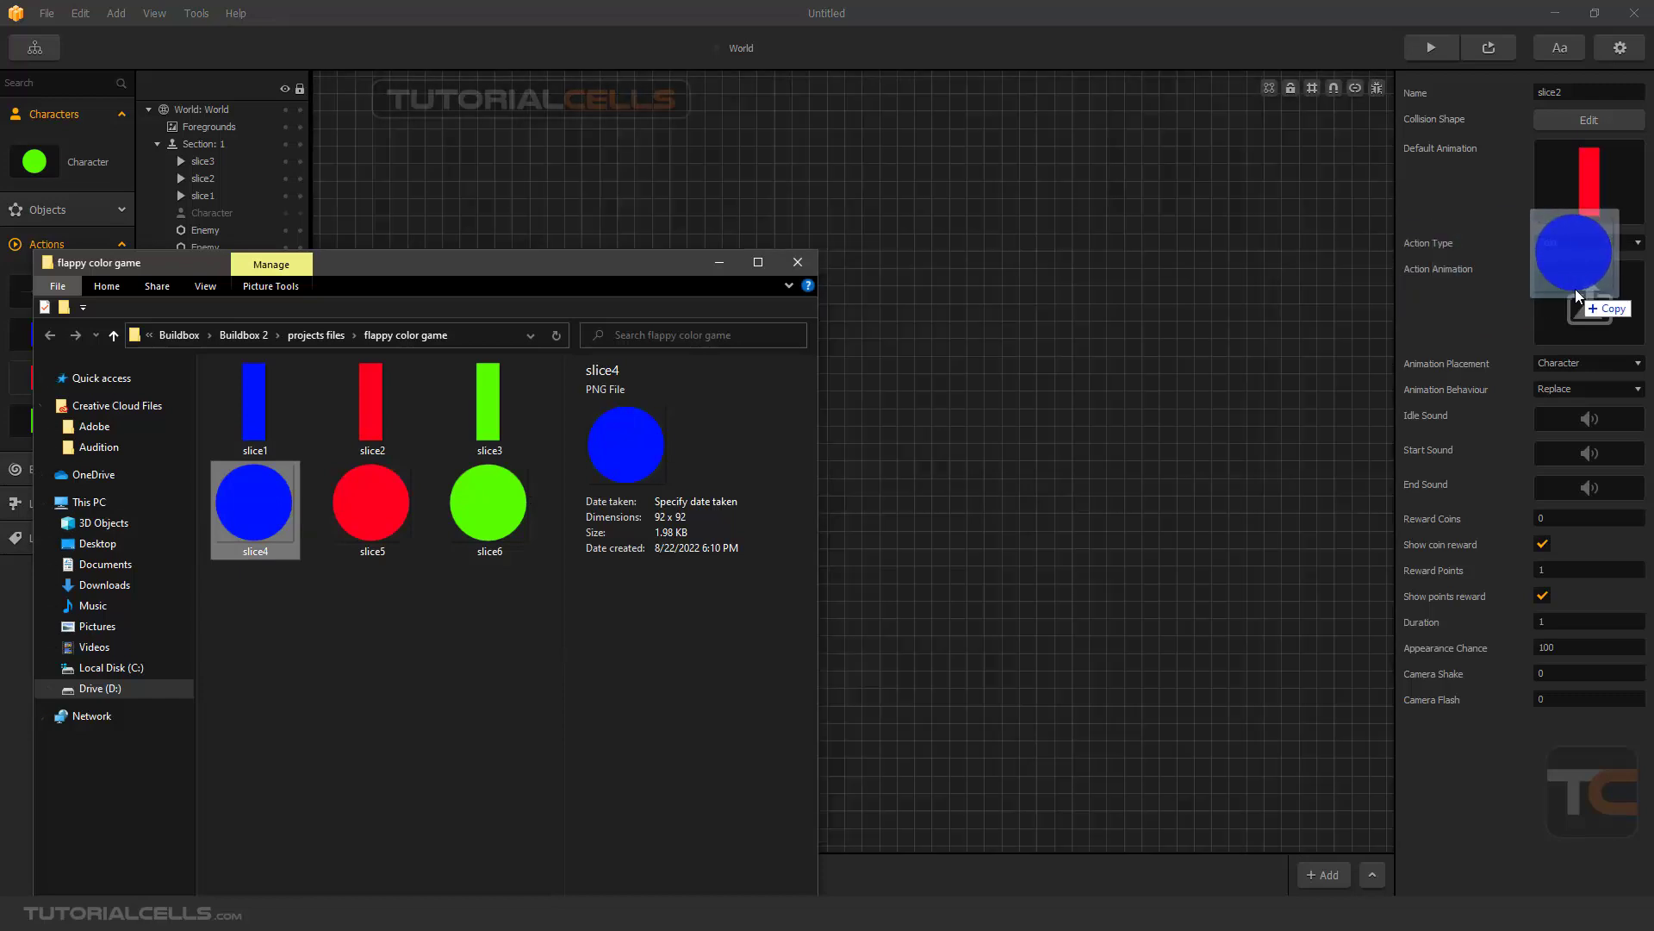
left_click(731, 266)
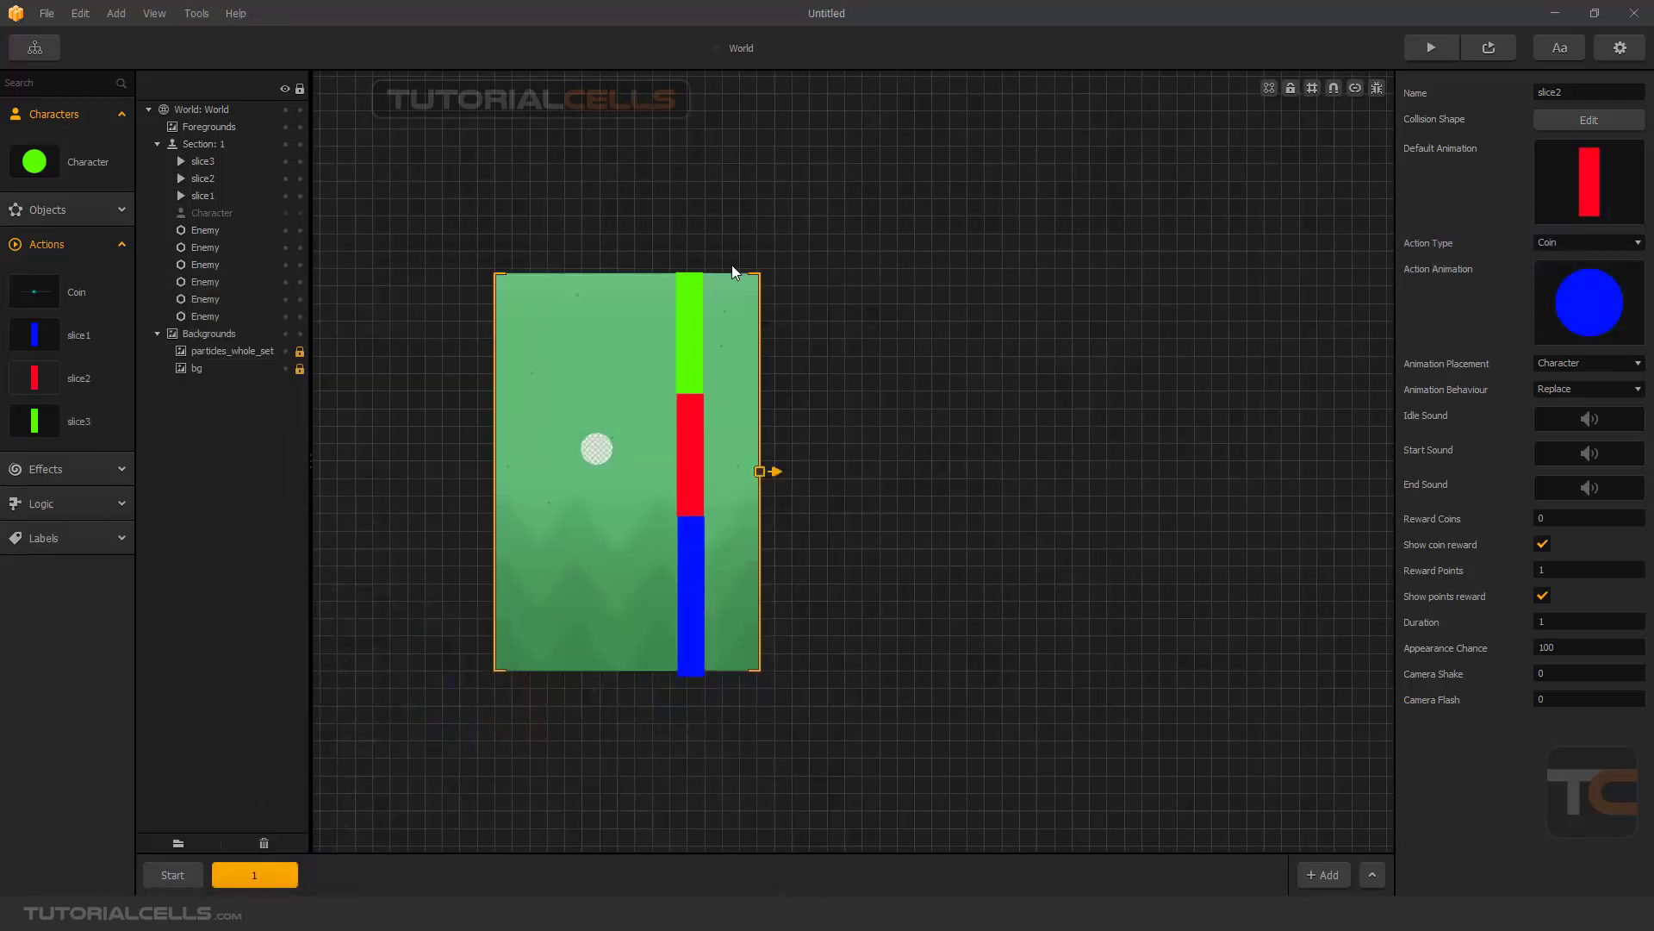
- In the Start section, place a Bottom Obstacle over the red and blue bars, rotated about 181° and scaled to about 0.44 by 1.256
left_click(185, 875)
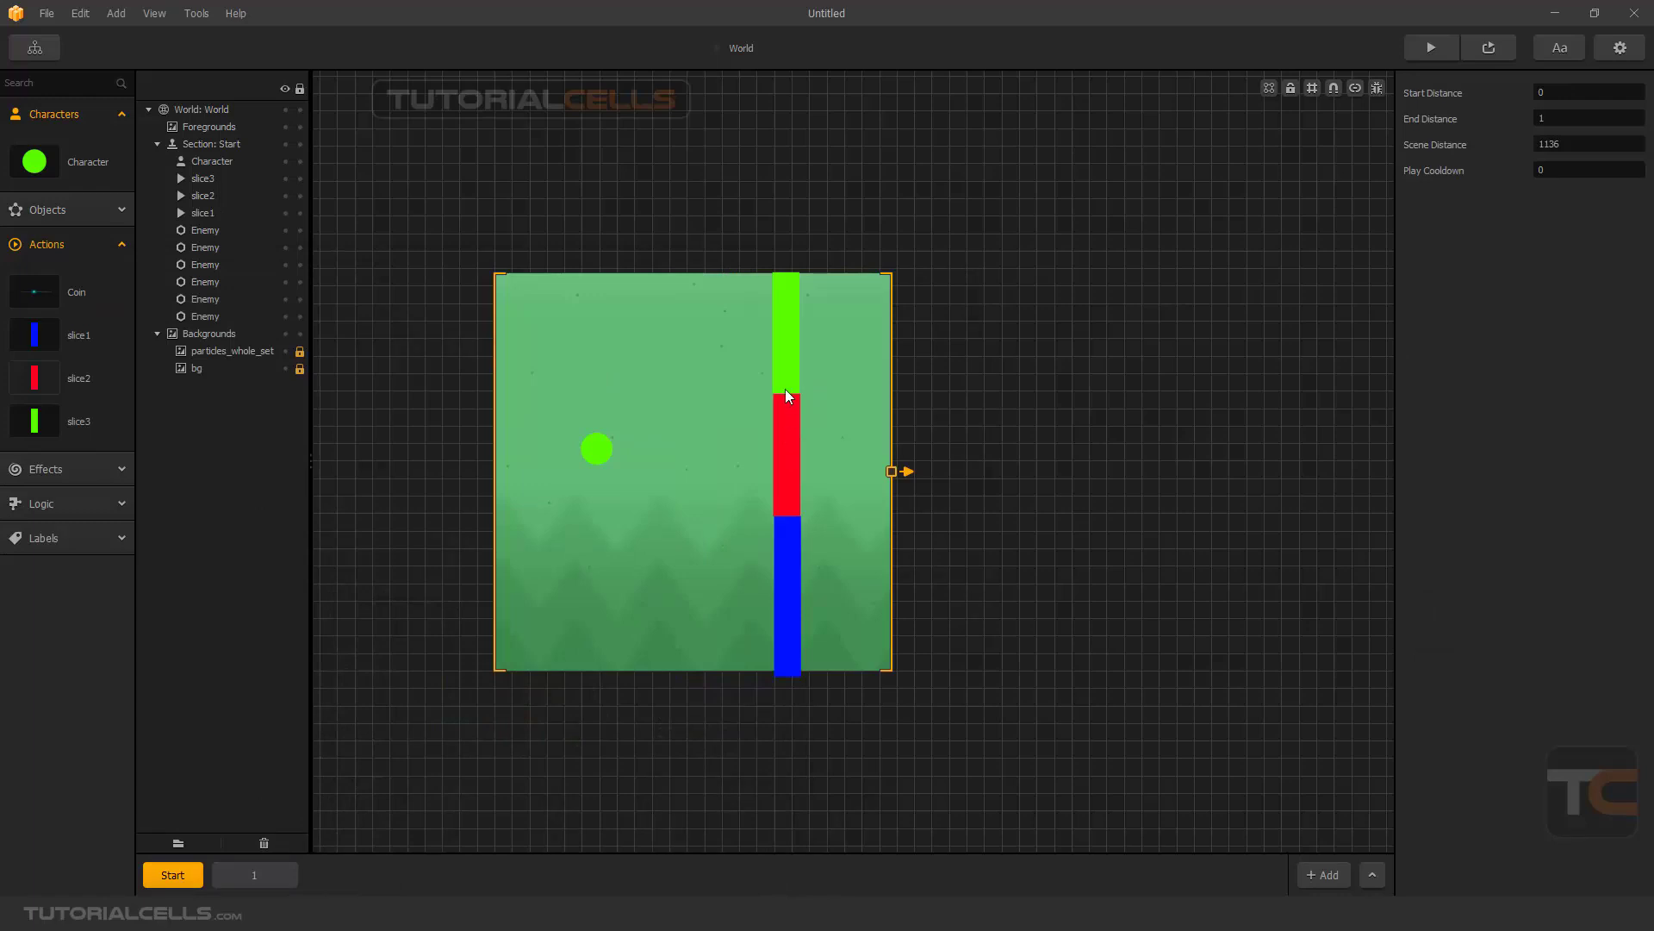
left_click(786, 561)
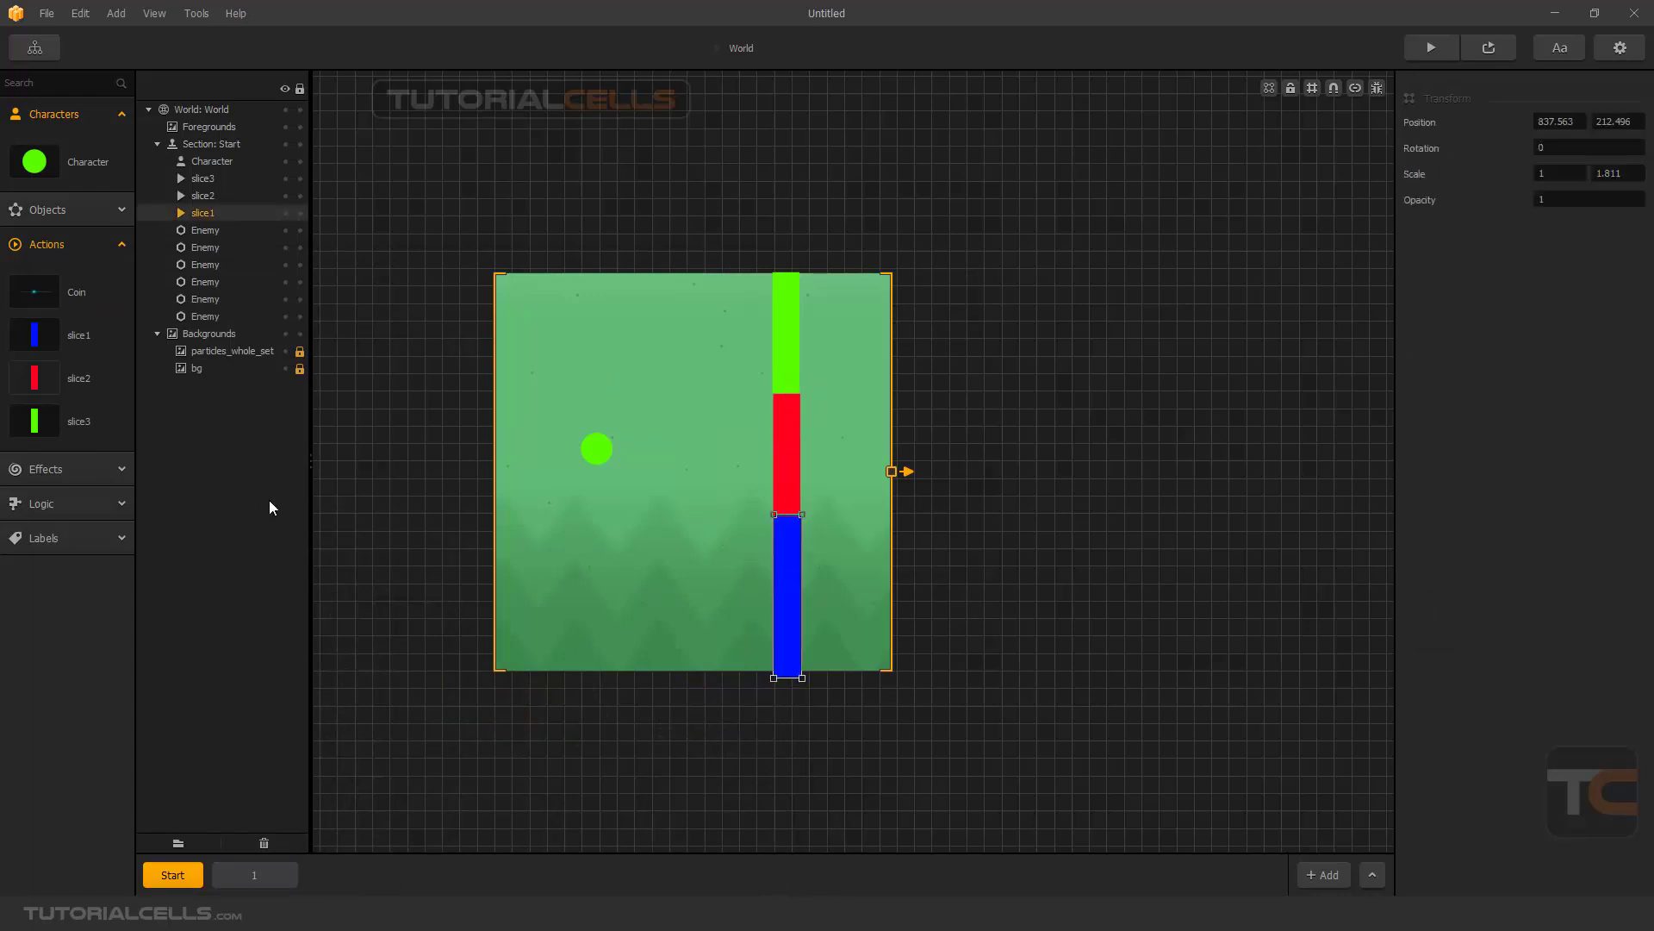
left_click(73, 211)
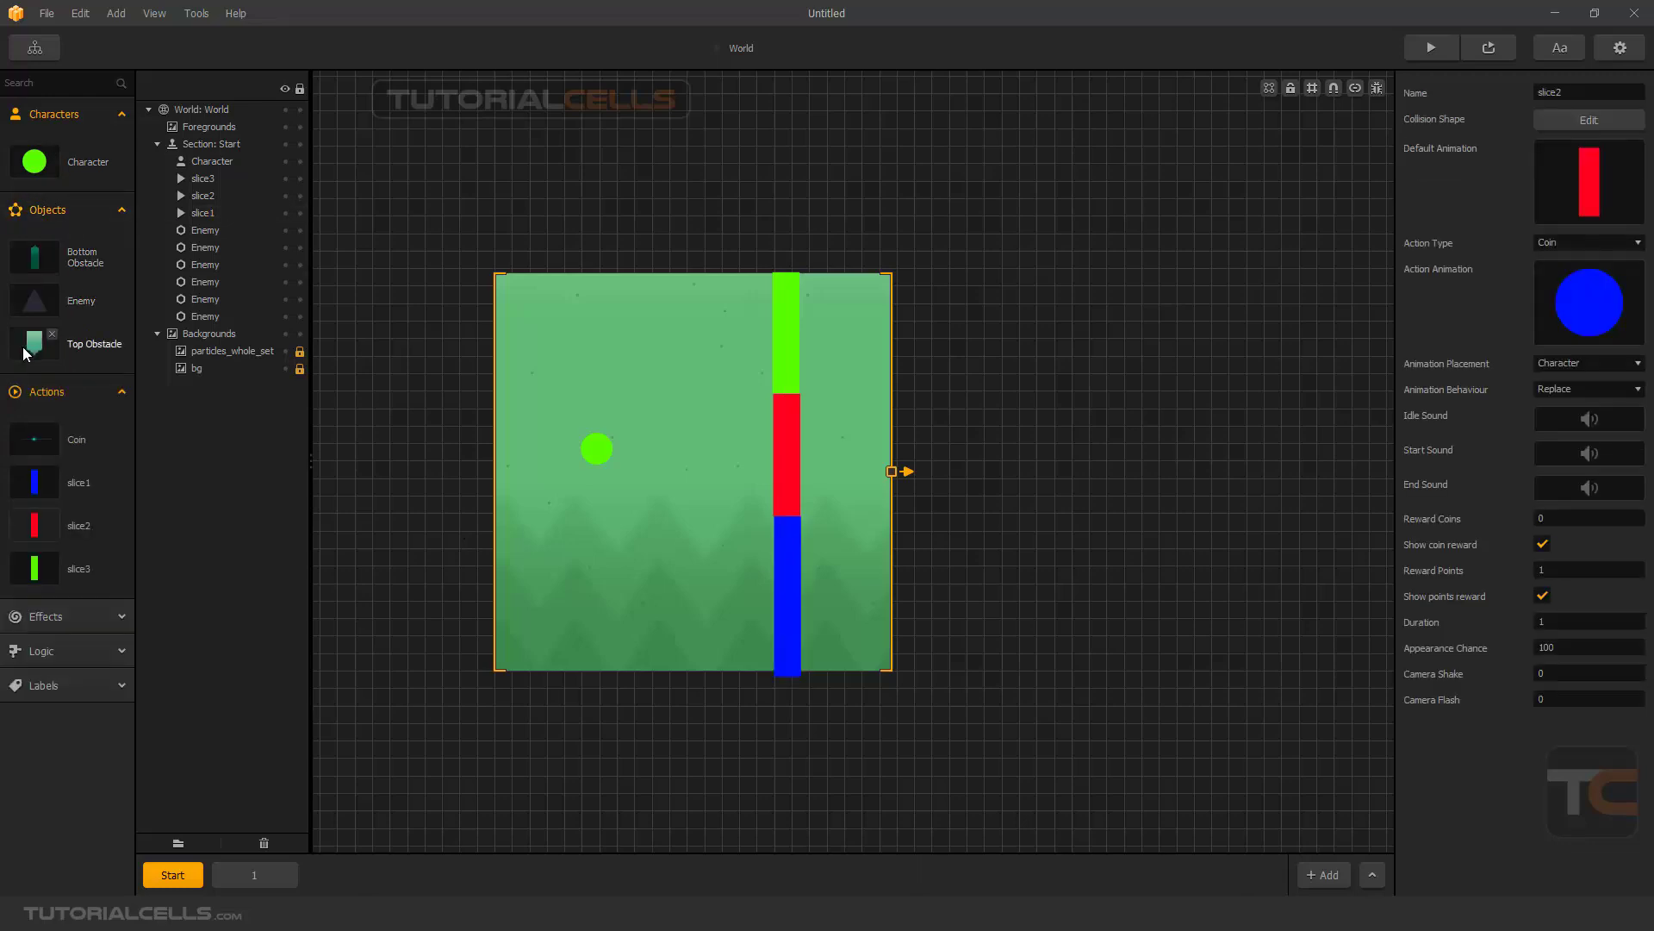
left_click_drag(35, 260, 772, 360)
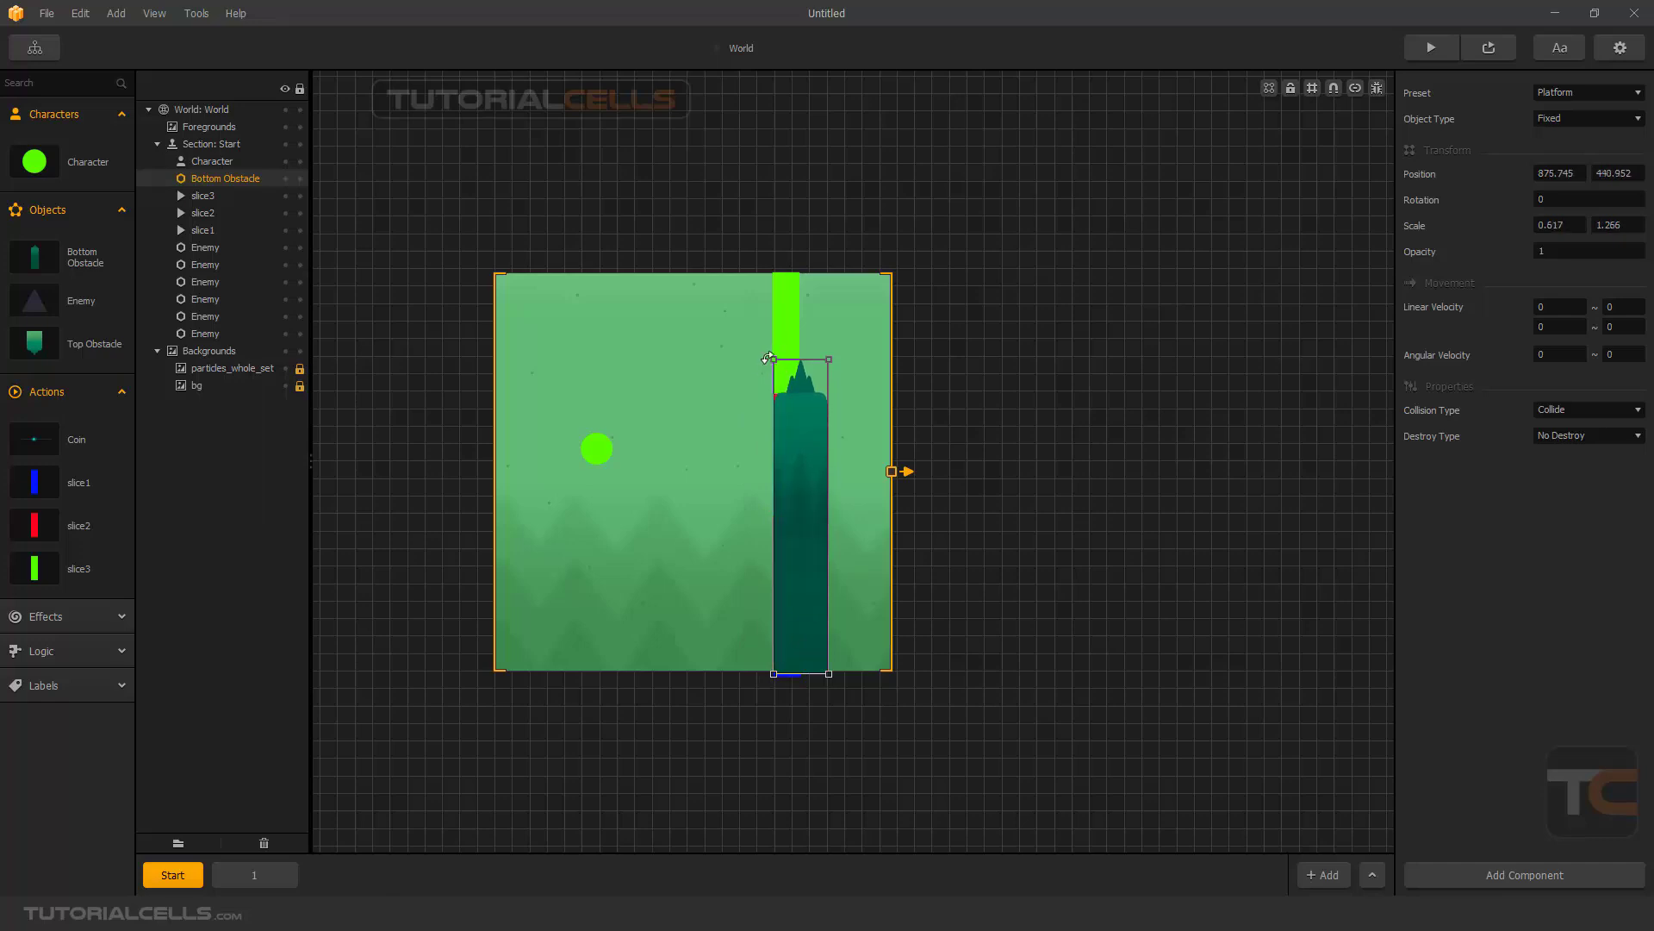
left_click_drag(757, 360, 819, 613)
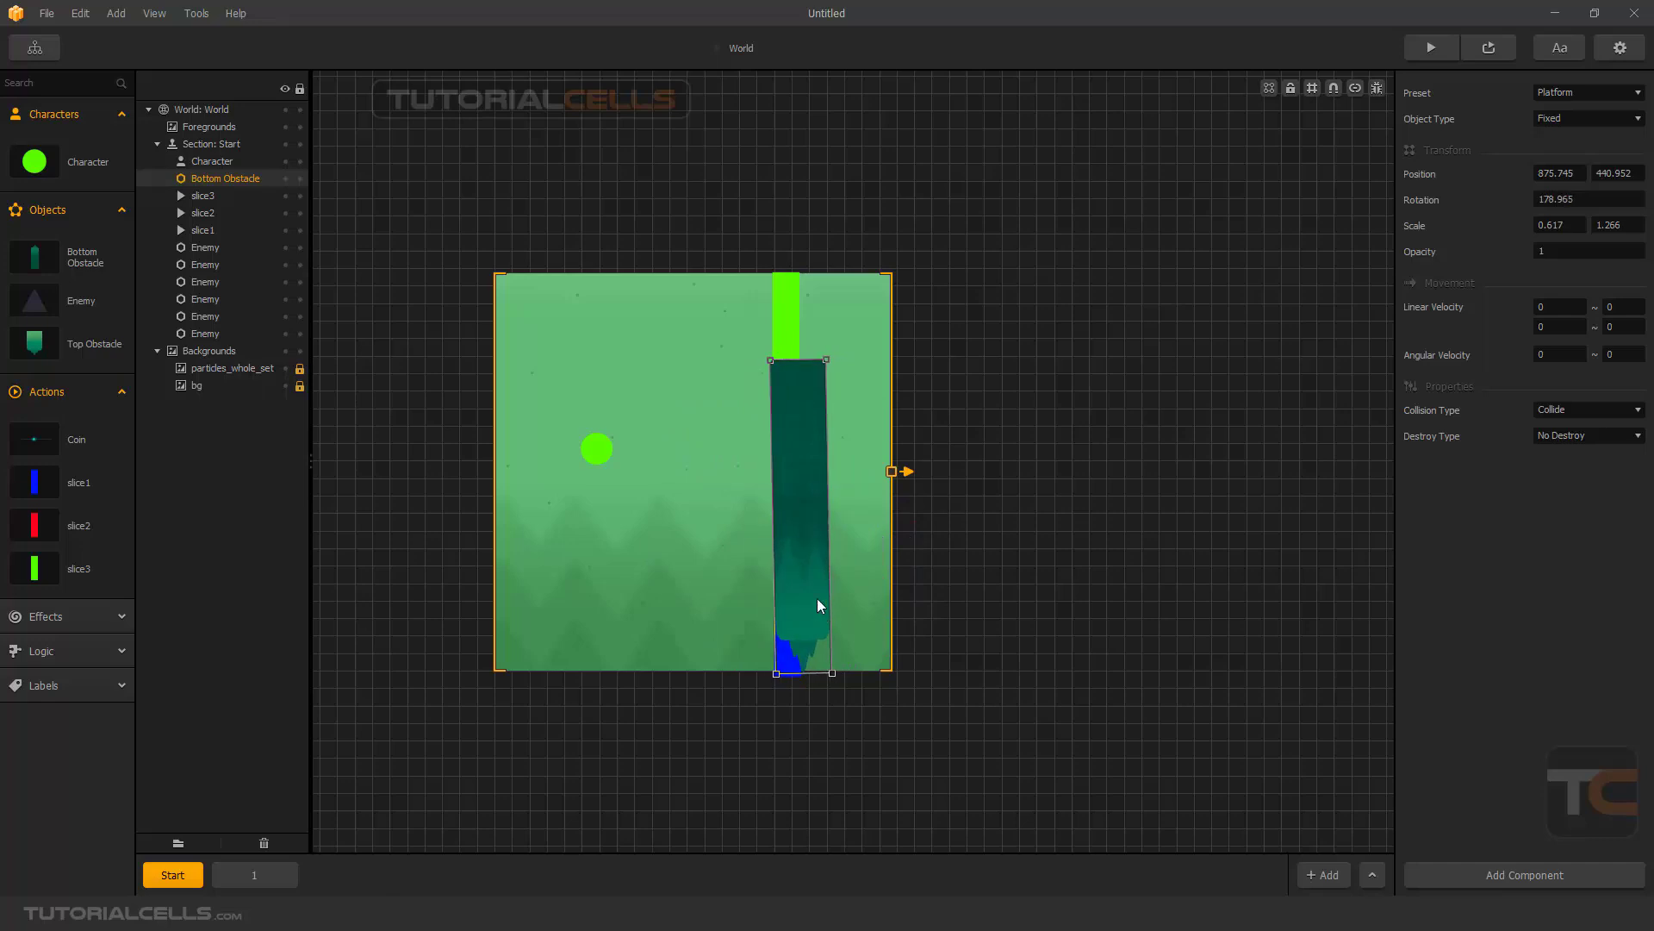
left_click_drag(793, 487, 791, 525)
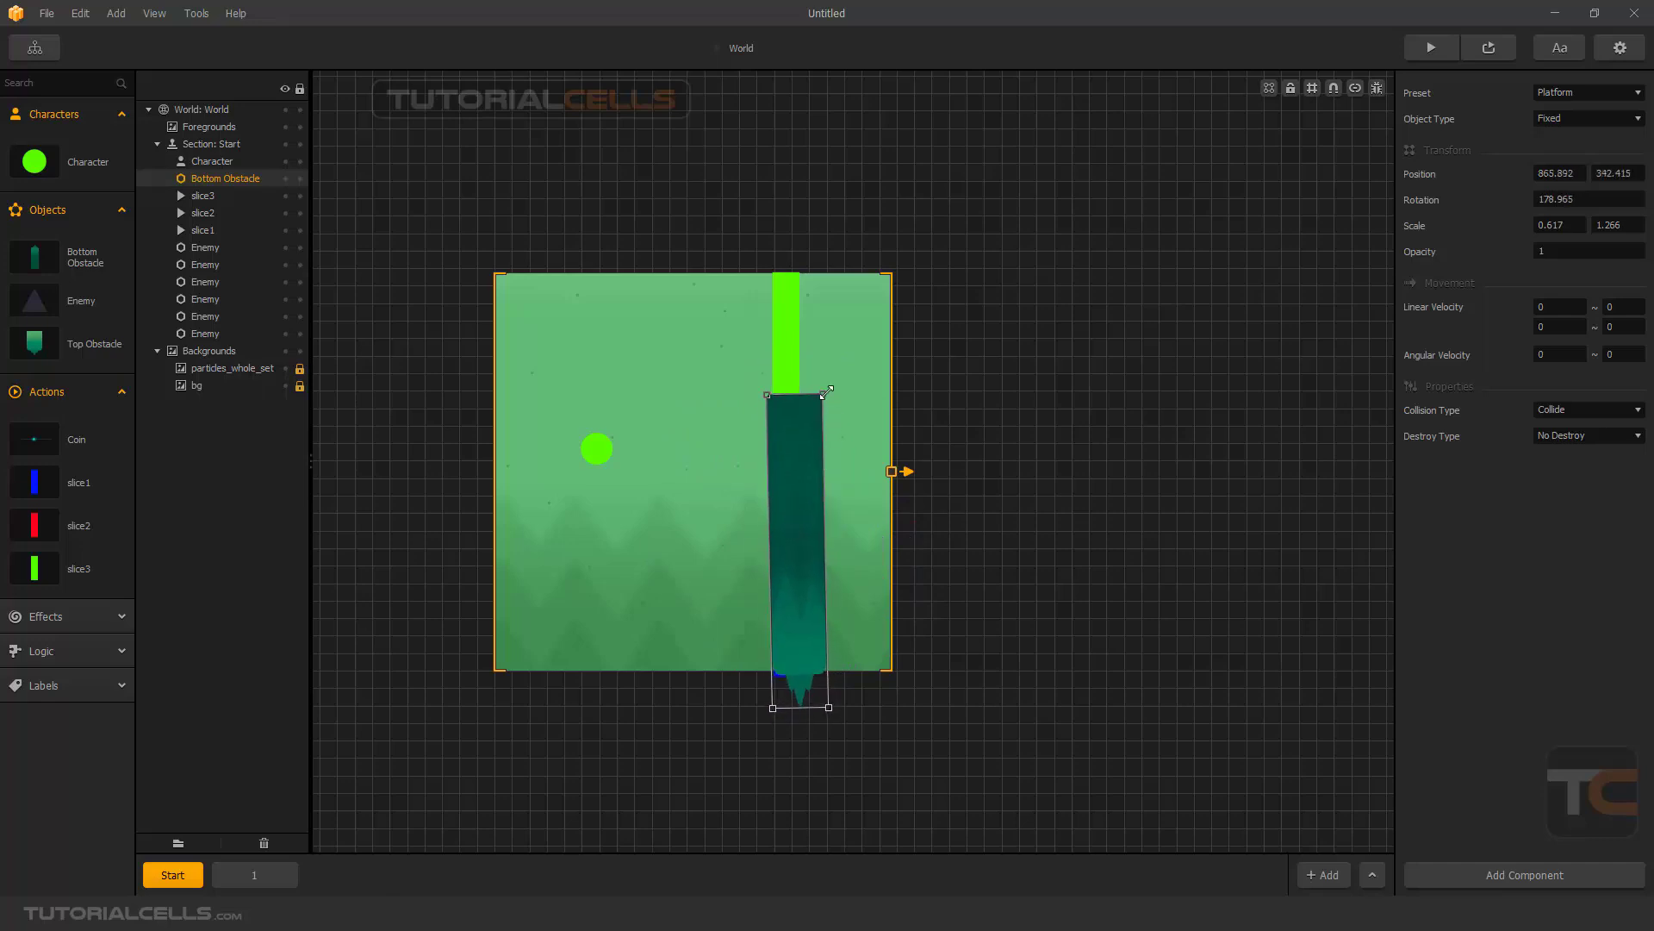
left_click_drag(828, 390, 812, 393)
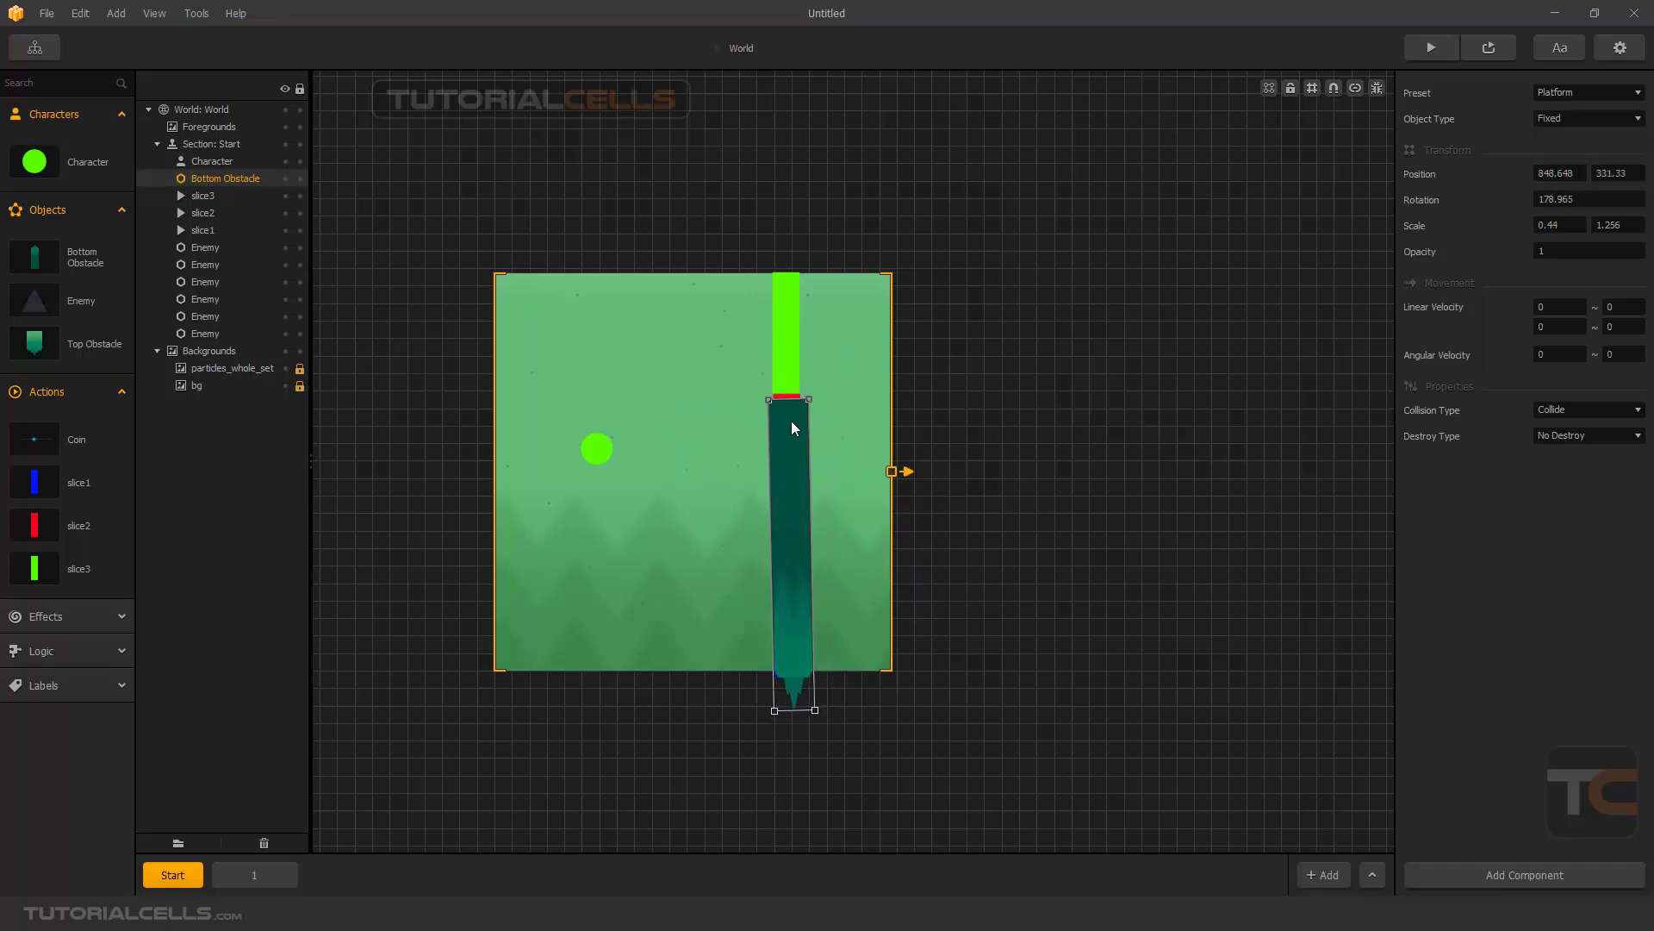
left_click_drag(770, 703, 771, 703)
left_click_drag(809, 484, 806, 488)
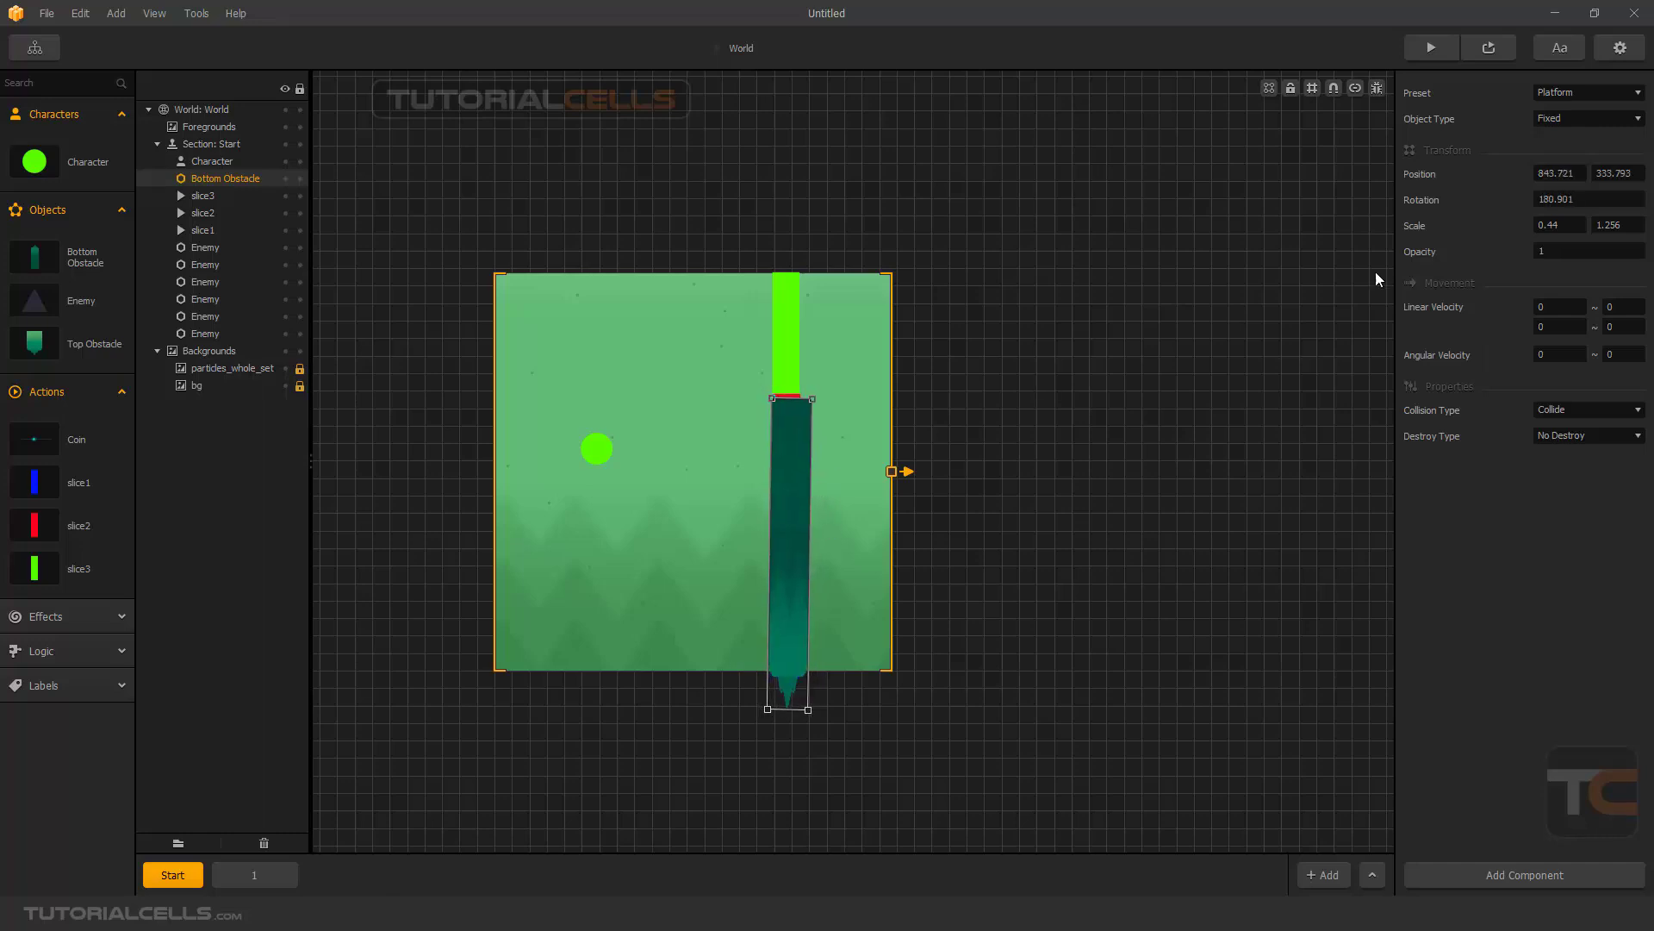
- Make the Bottom Obstacle invisible with opacity 0 and change its preset to Enemy
left_click(1525, 256)
type("0")
key("Return")
left_click(1593, 86)
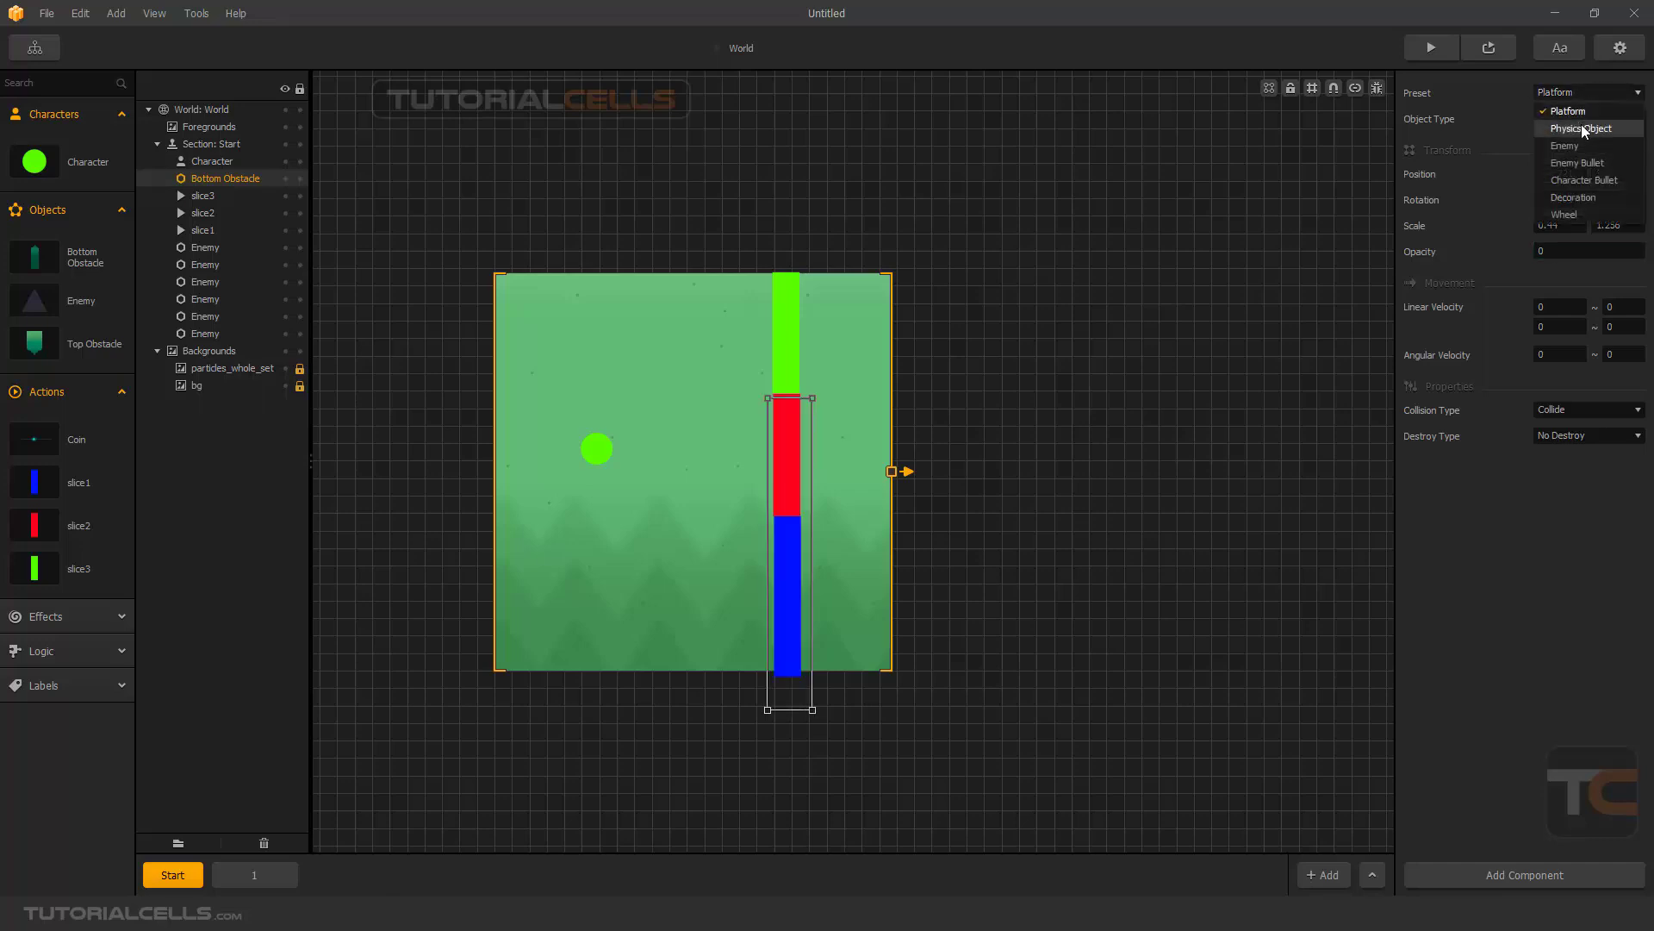
left_click(1576, 145)
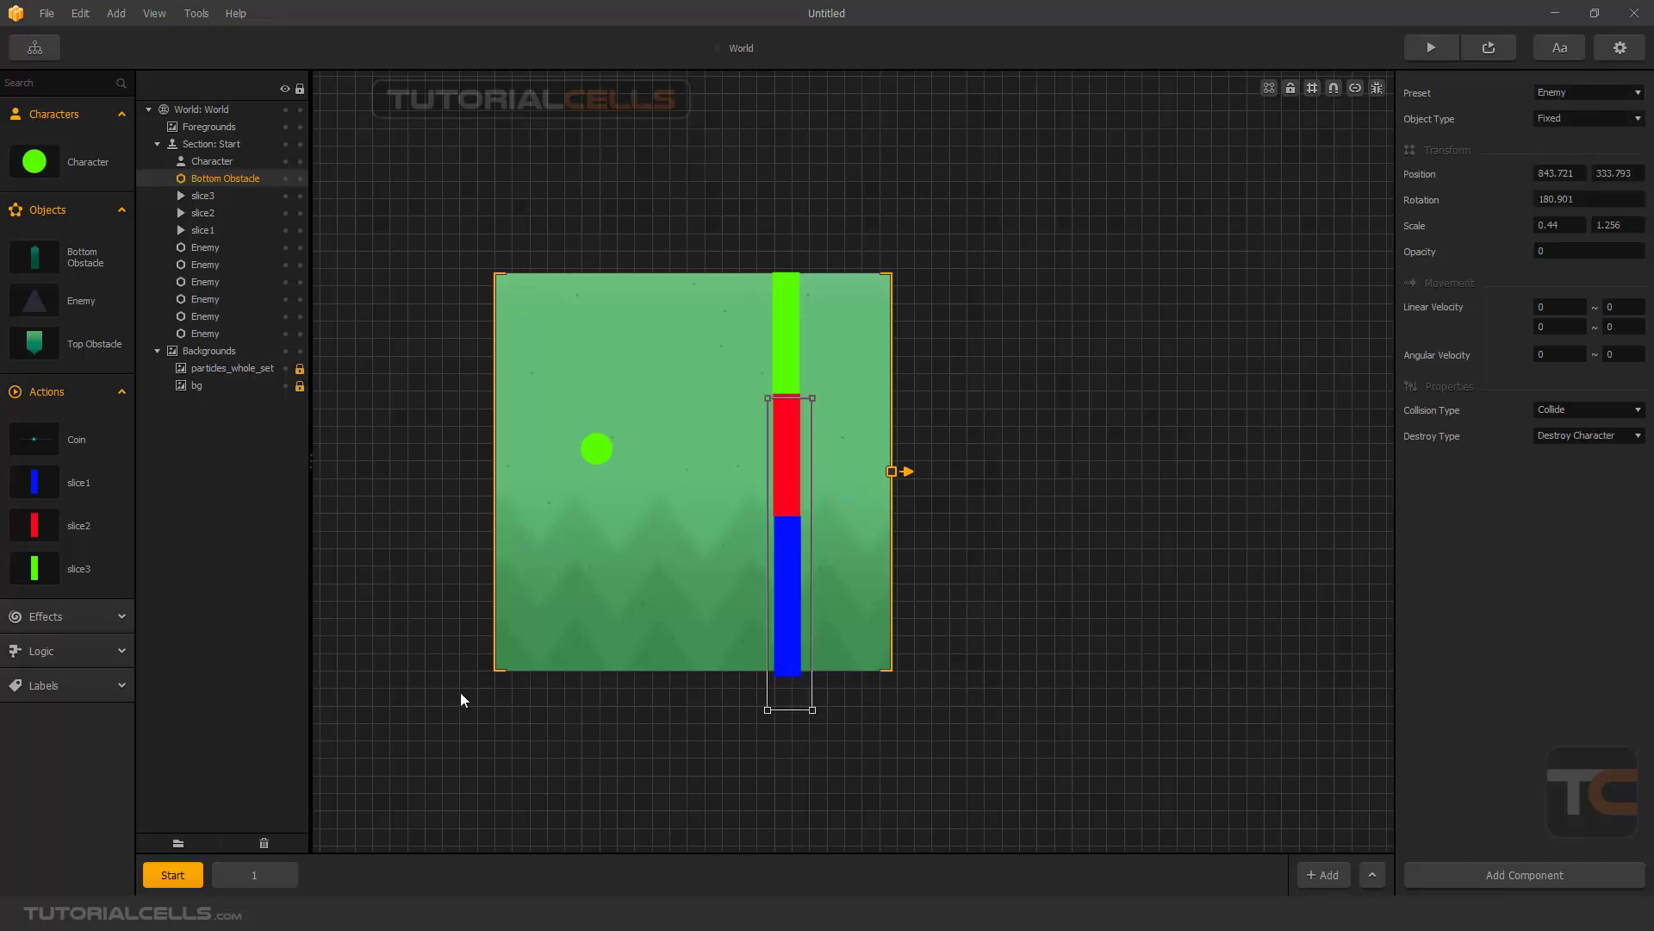
left_click(253, 874)
key("ctrl+v")
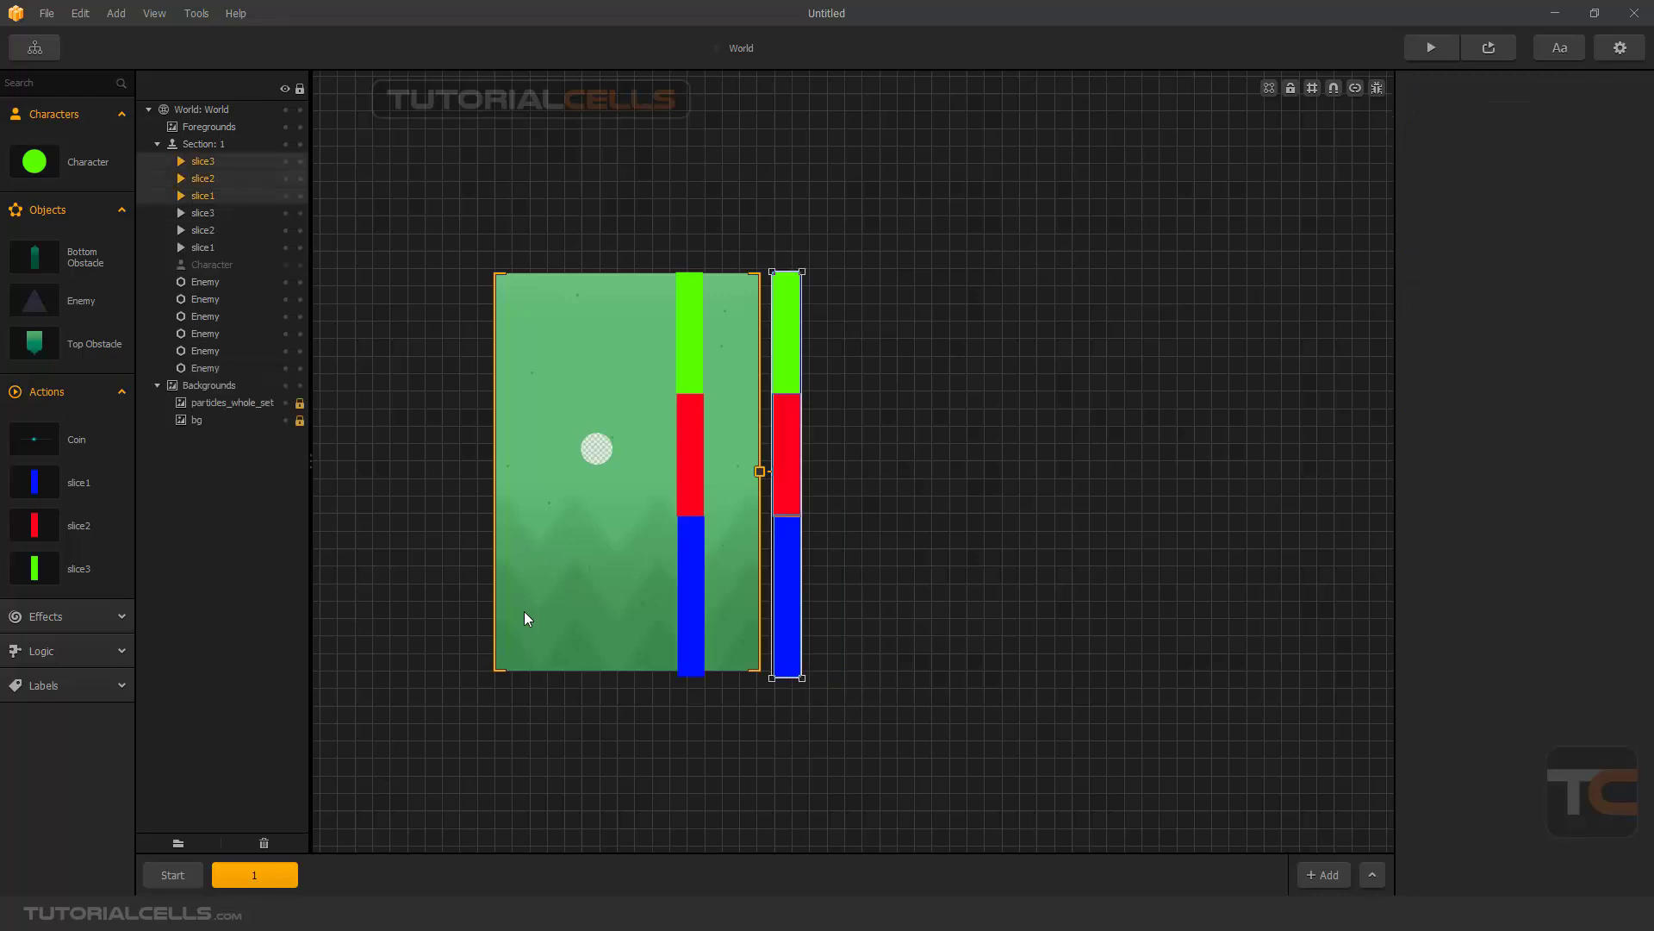
key("Delete")
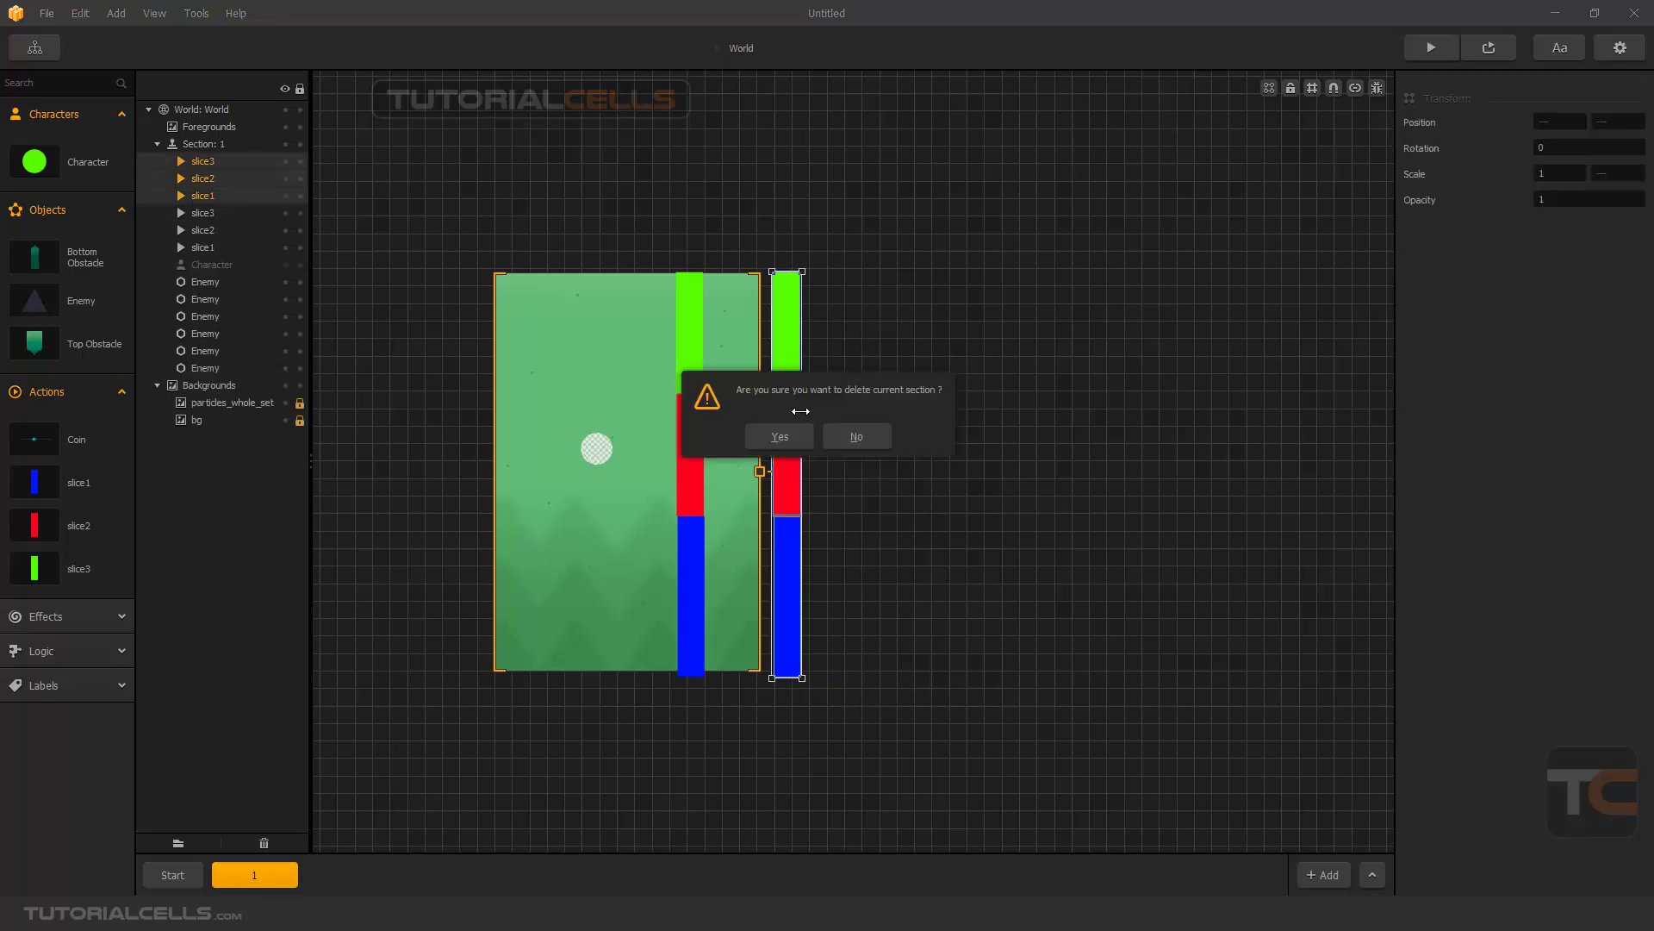
left_click(873, 435)
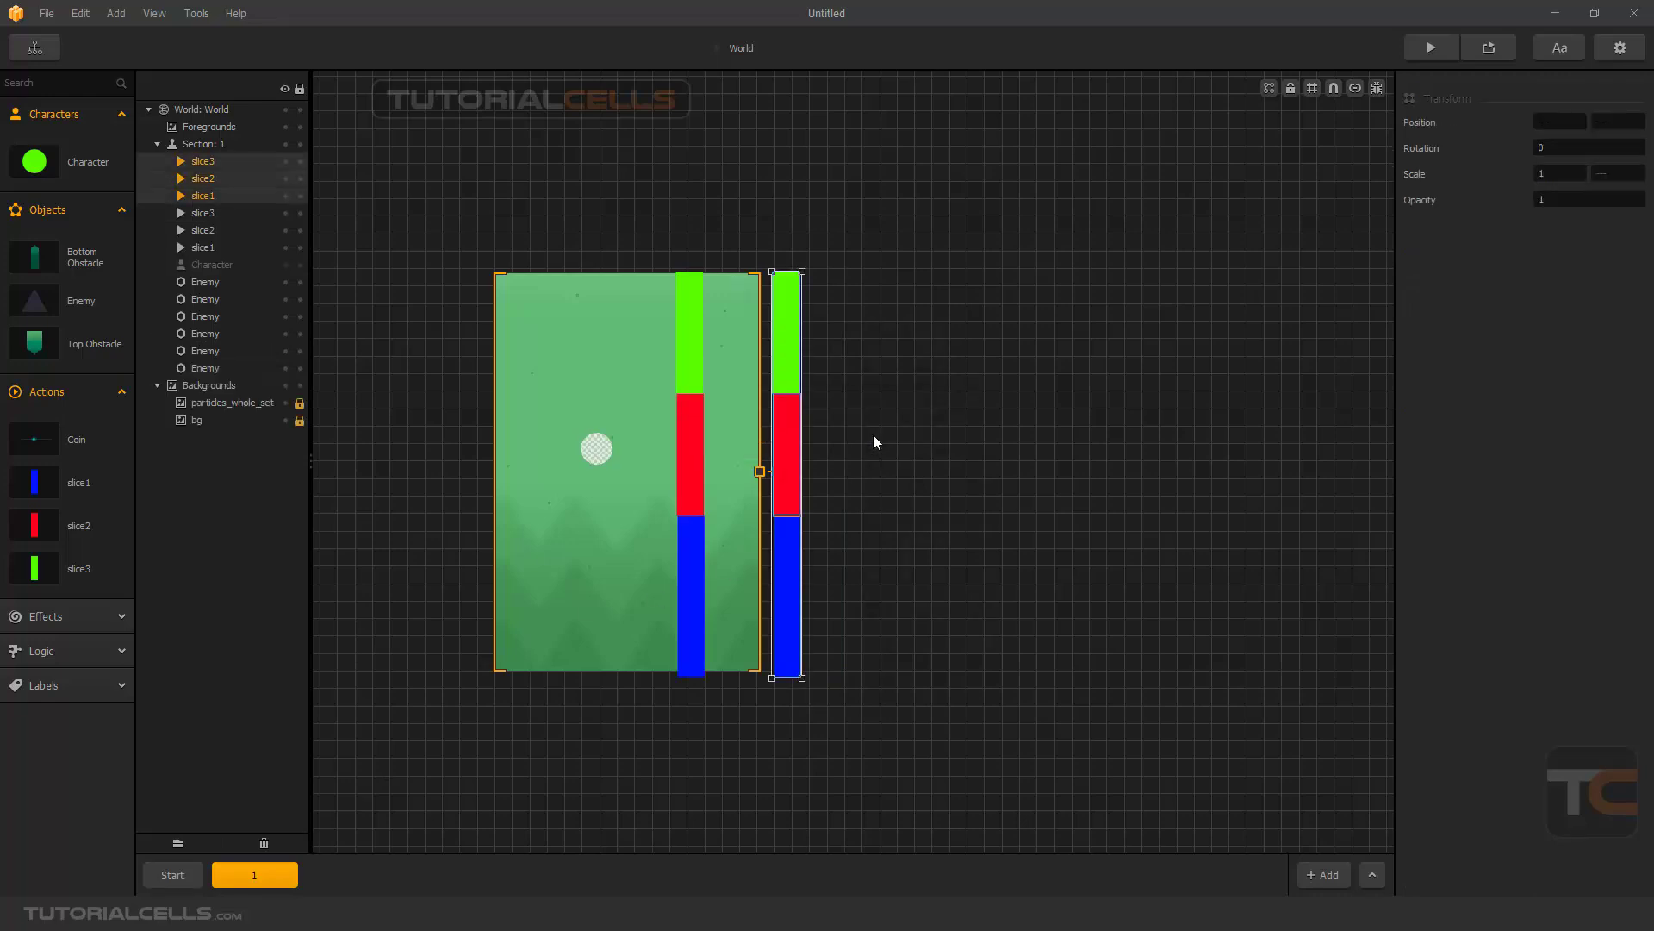
left_click_drag(874, 274, 779, 681)
key("Delete")
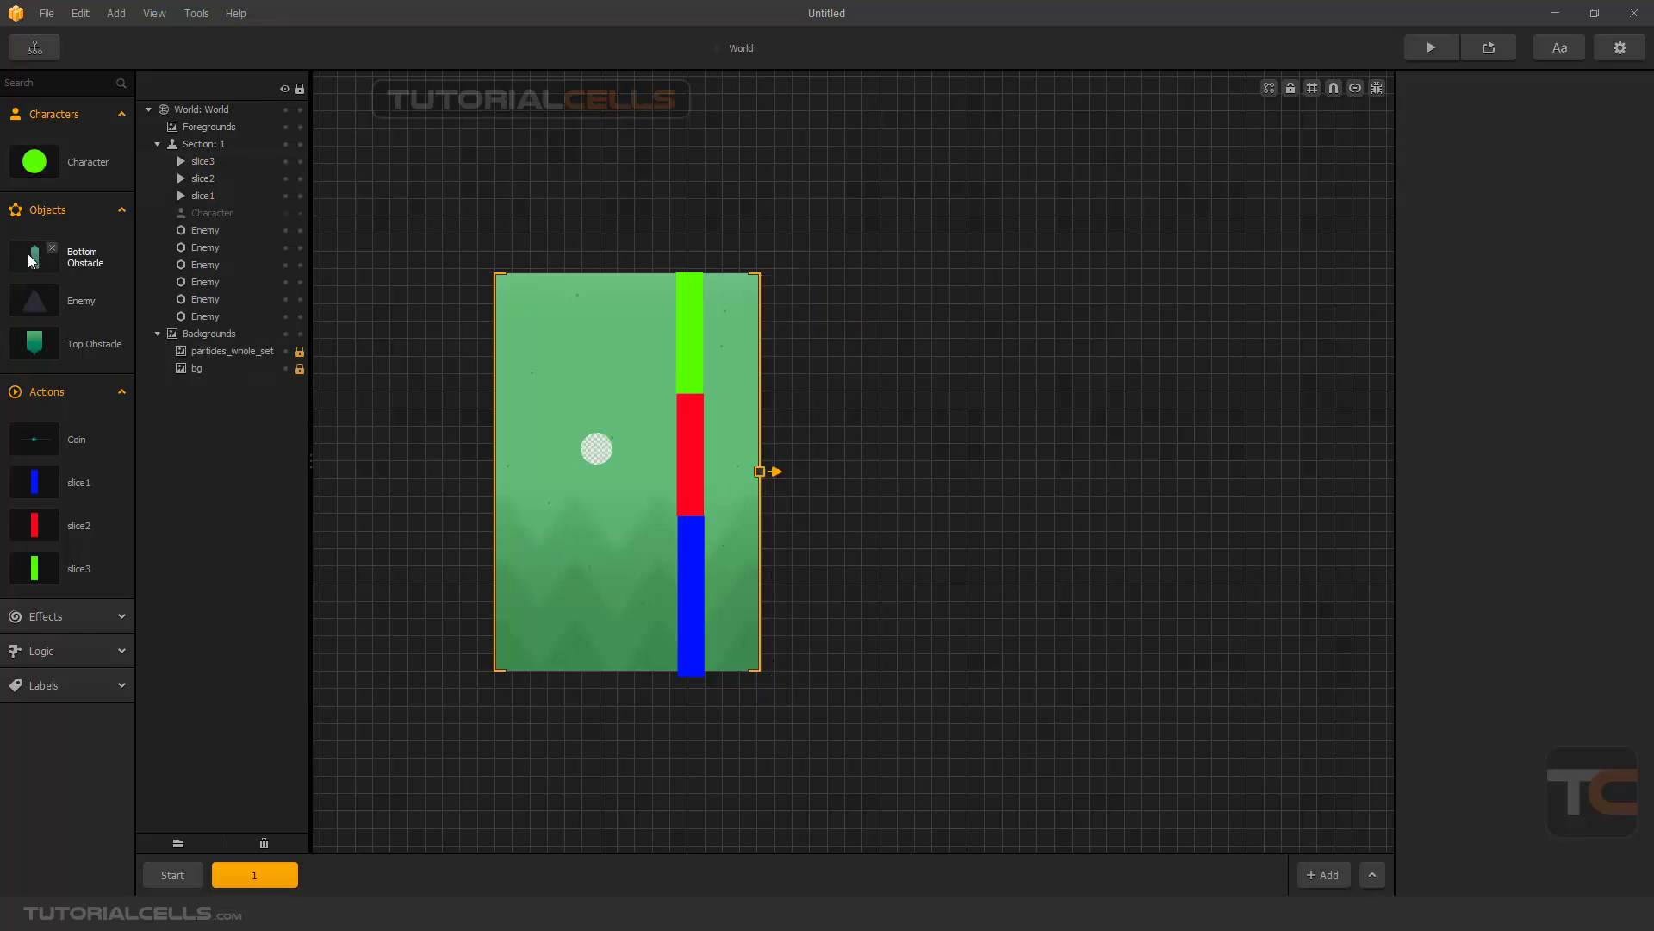
left_click_drag(29, 258, 722, 595)
key("Delete")
- Play the game preview, flap the character past the first bar column to the second one, and close the preview
left_click(1411, 43)
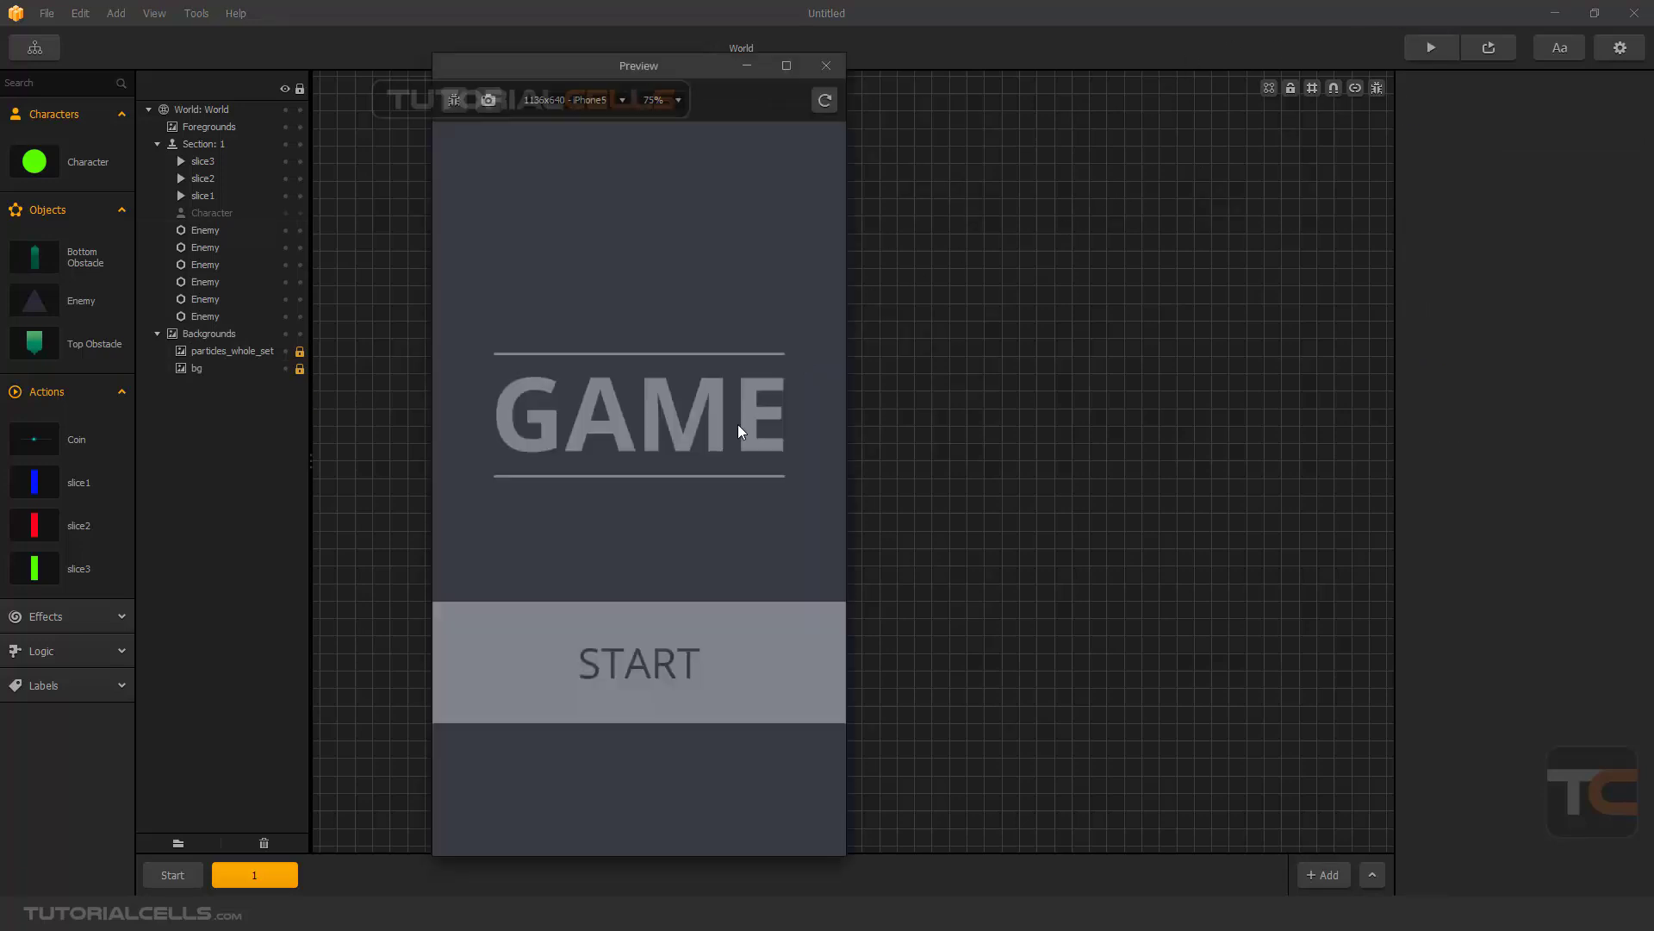
left_click(639, 681)
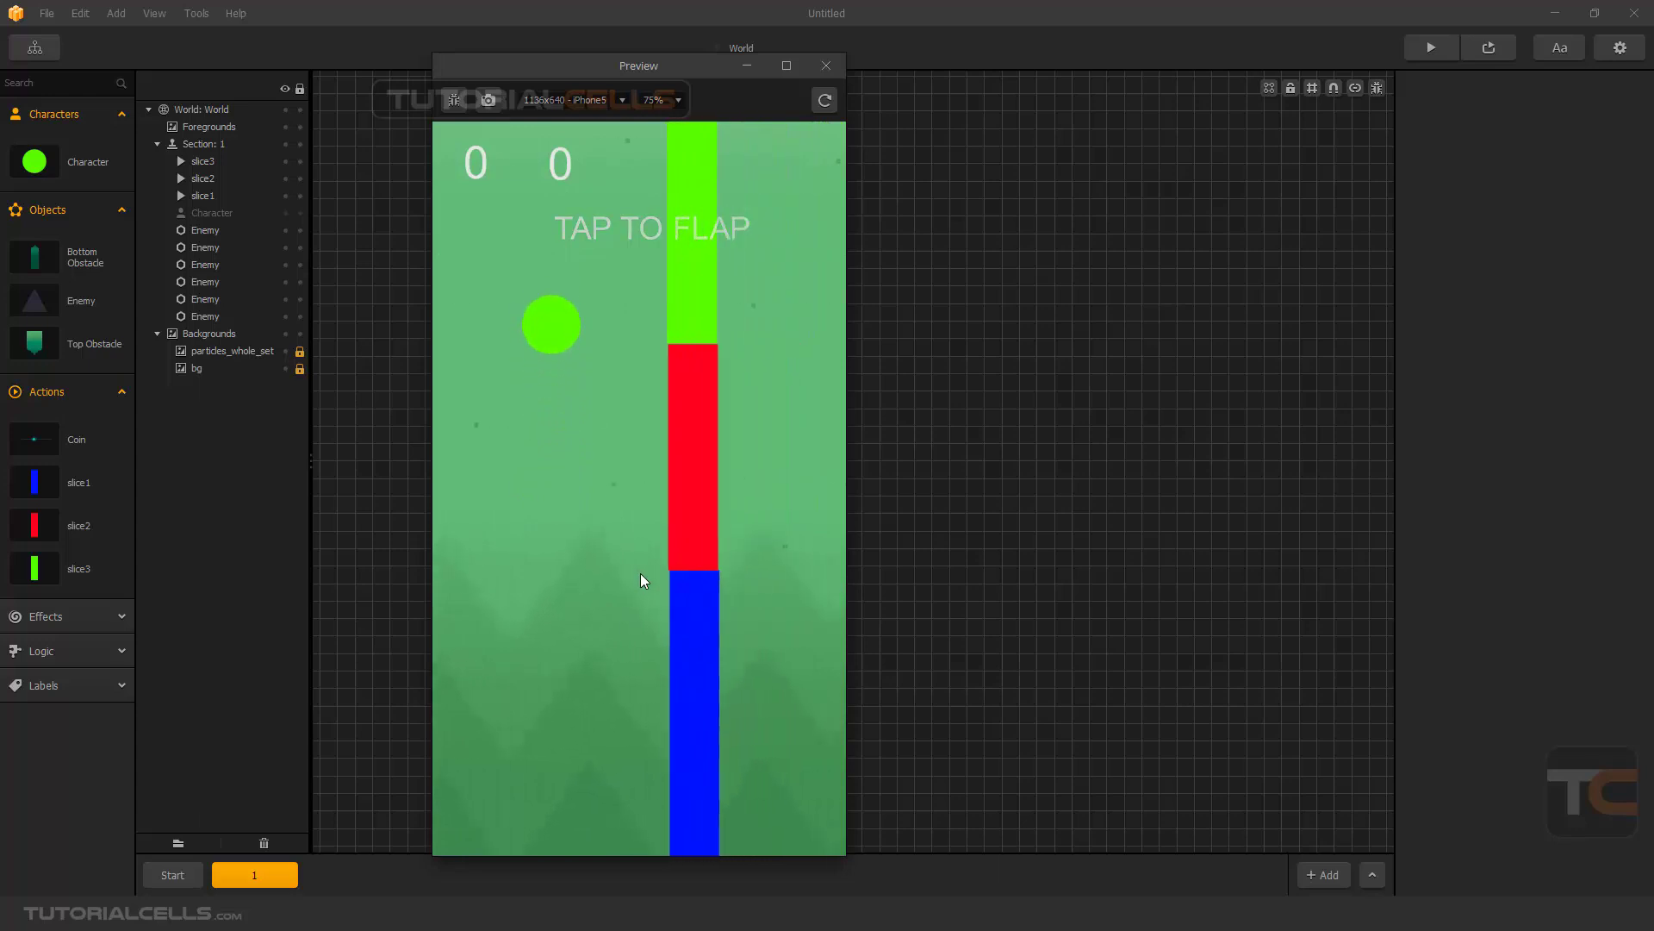
left_click(641, 574)
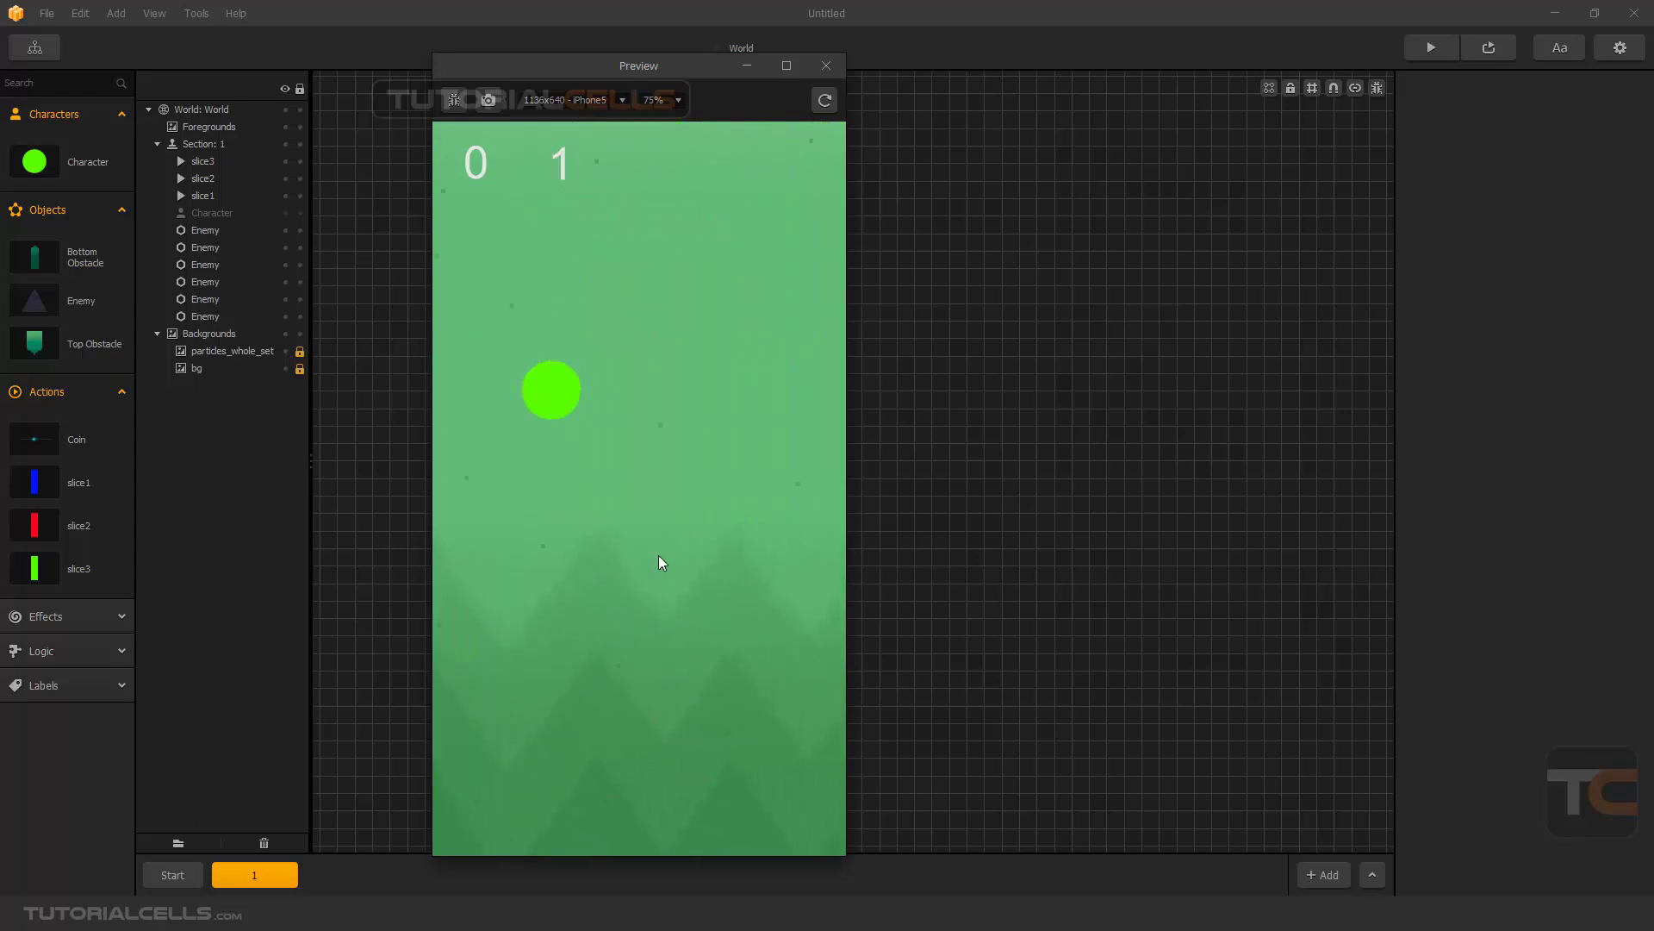
left_click(659, 556)
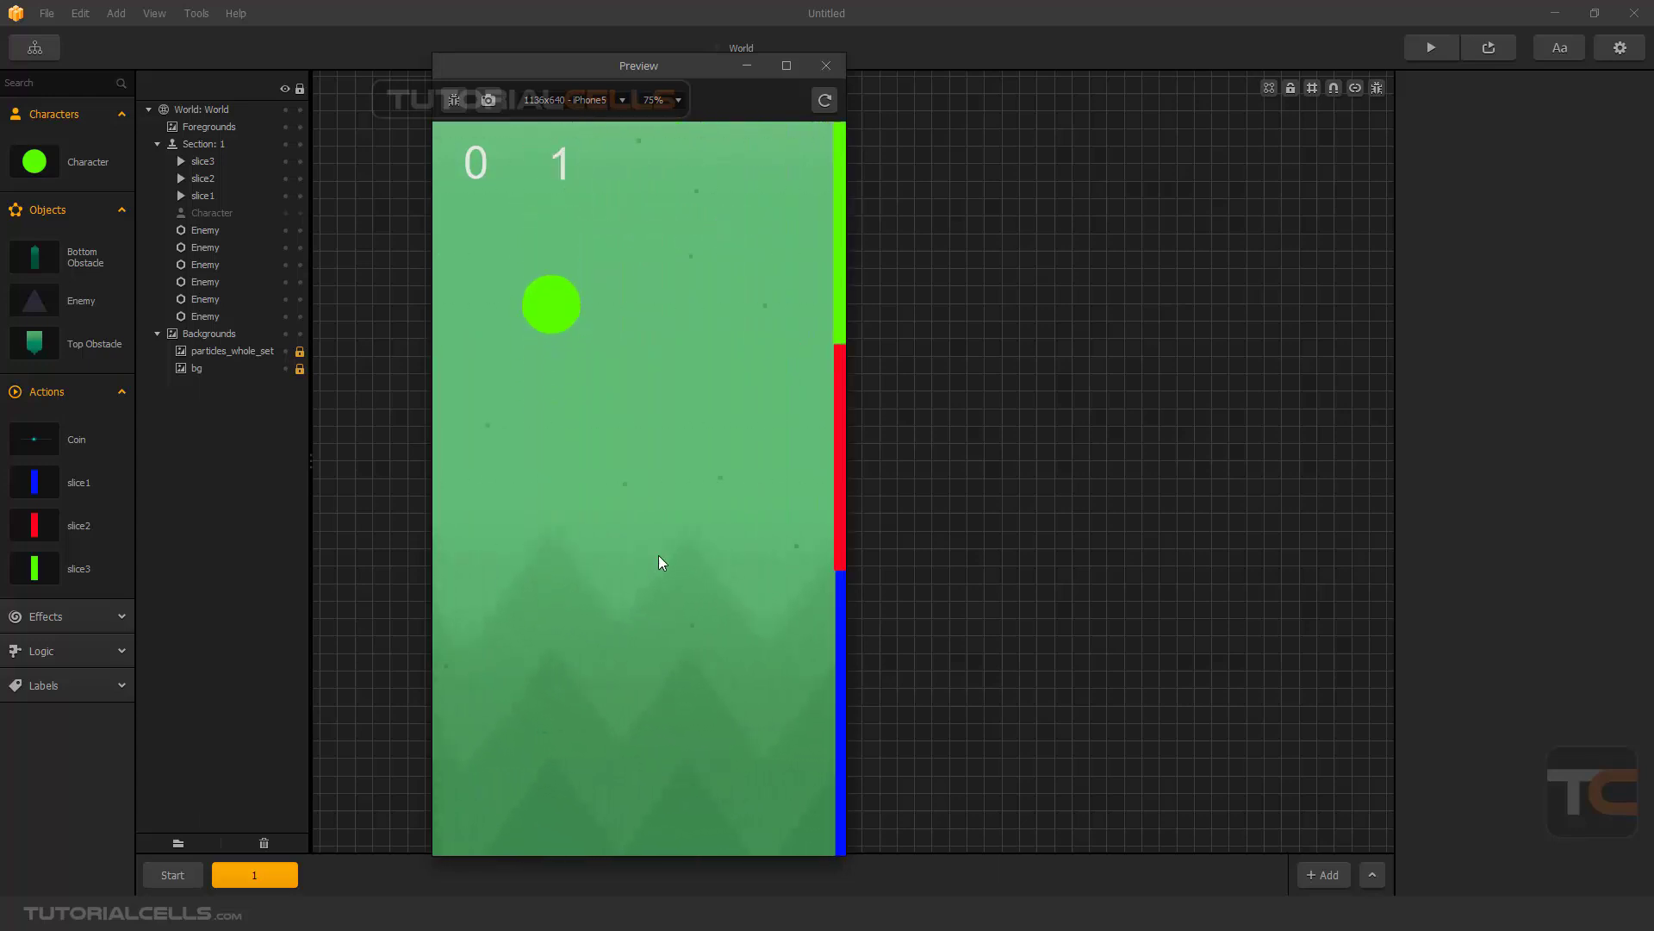
left_click(827, 67)
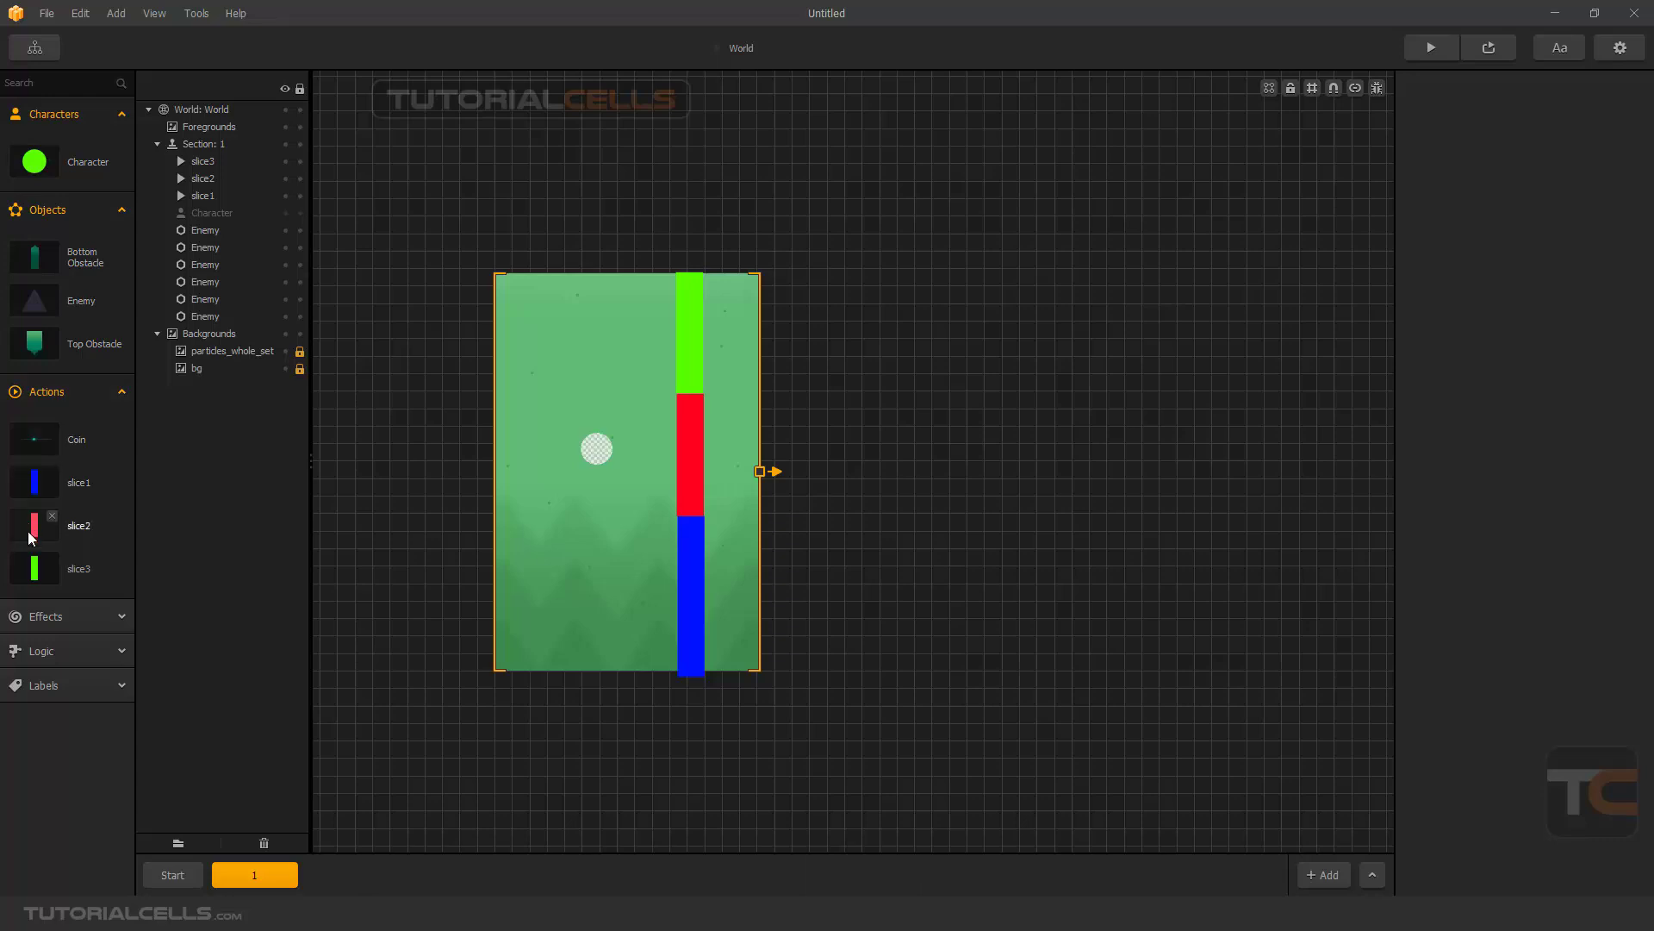
- Set the duration of the green bar action slice3 to 999
left_click(35, 568)
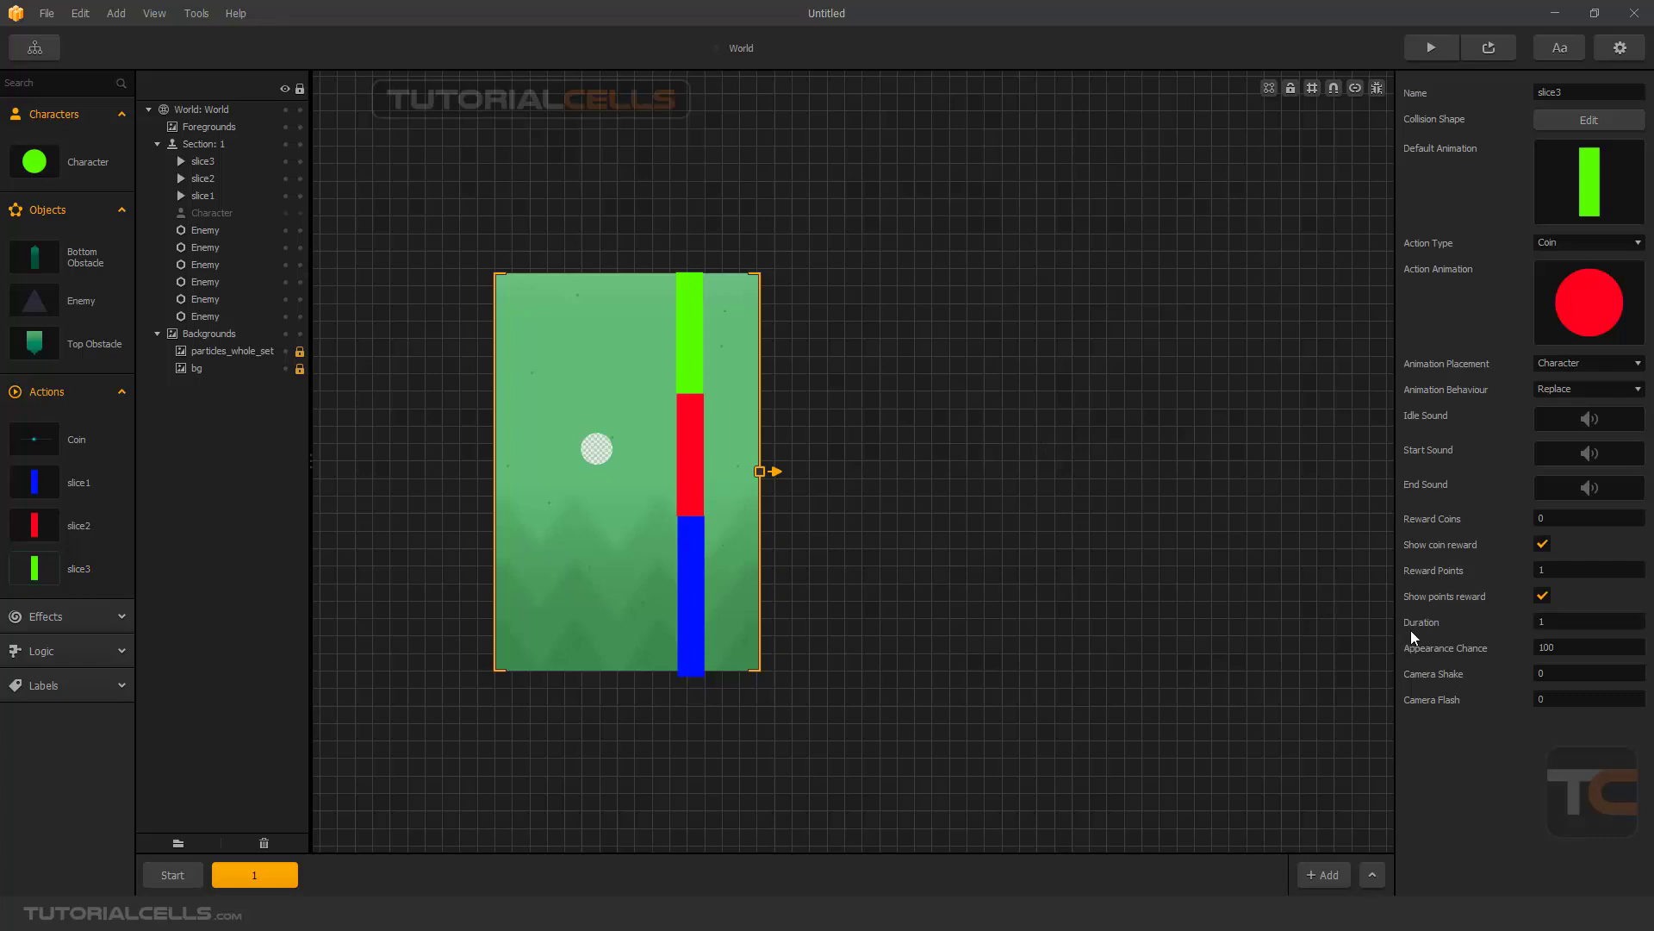
left_click(1523, 628)
type("999")
left_click(1501, 805)
- Return to the Start section, review slice3's settings, and set the duration of the red bar action slice2 to 99
left_click(176, 874)
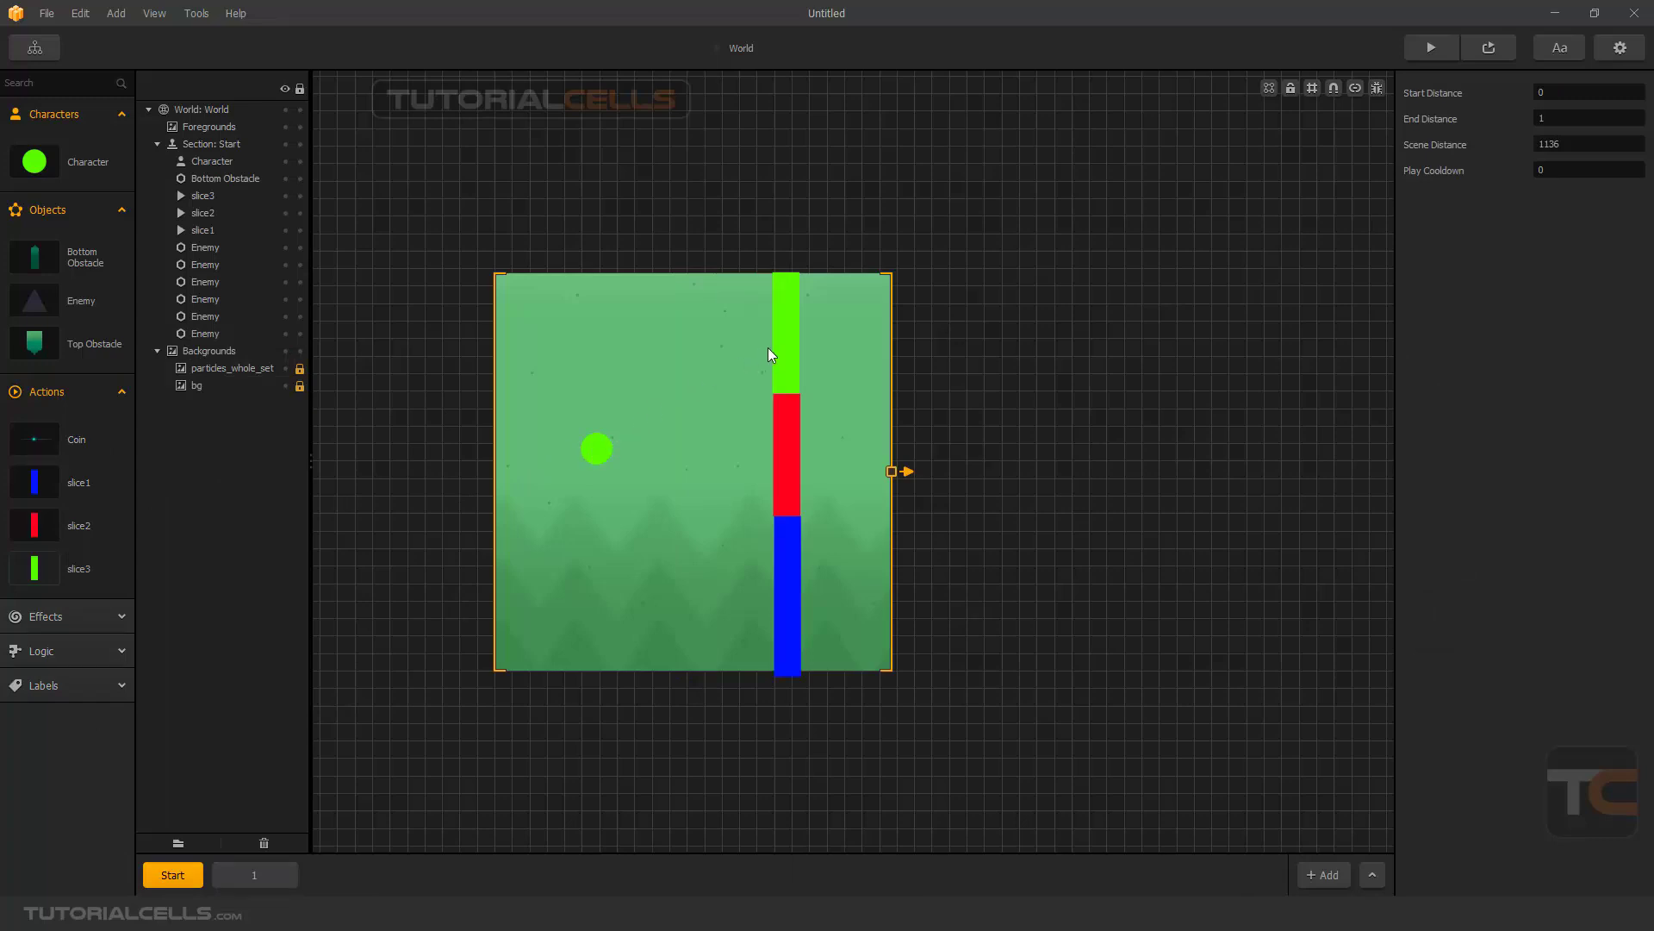
left_click(50, 569)
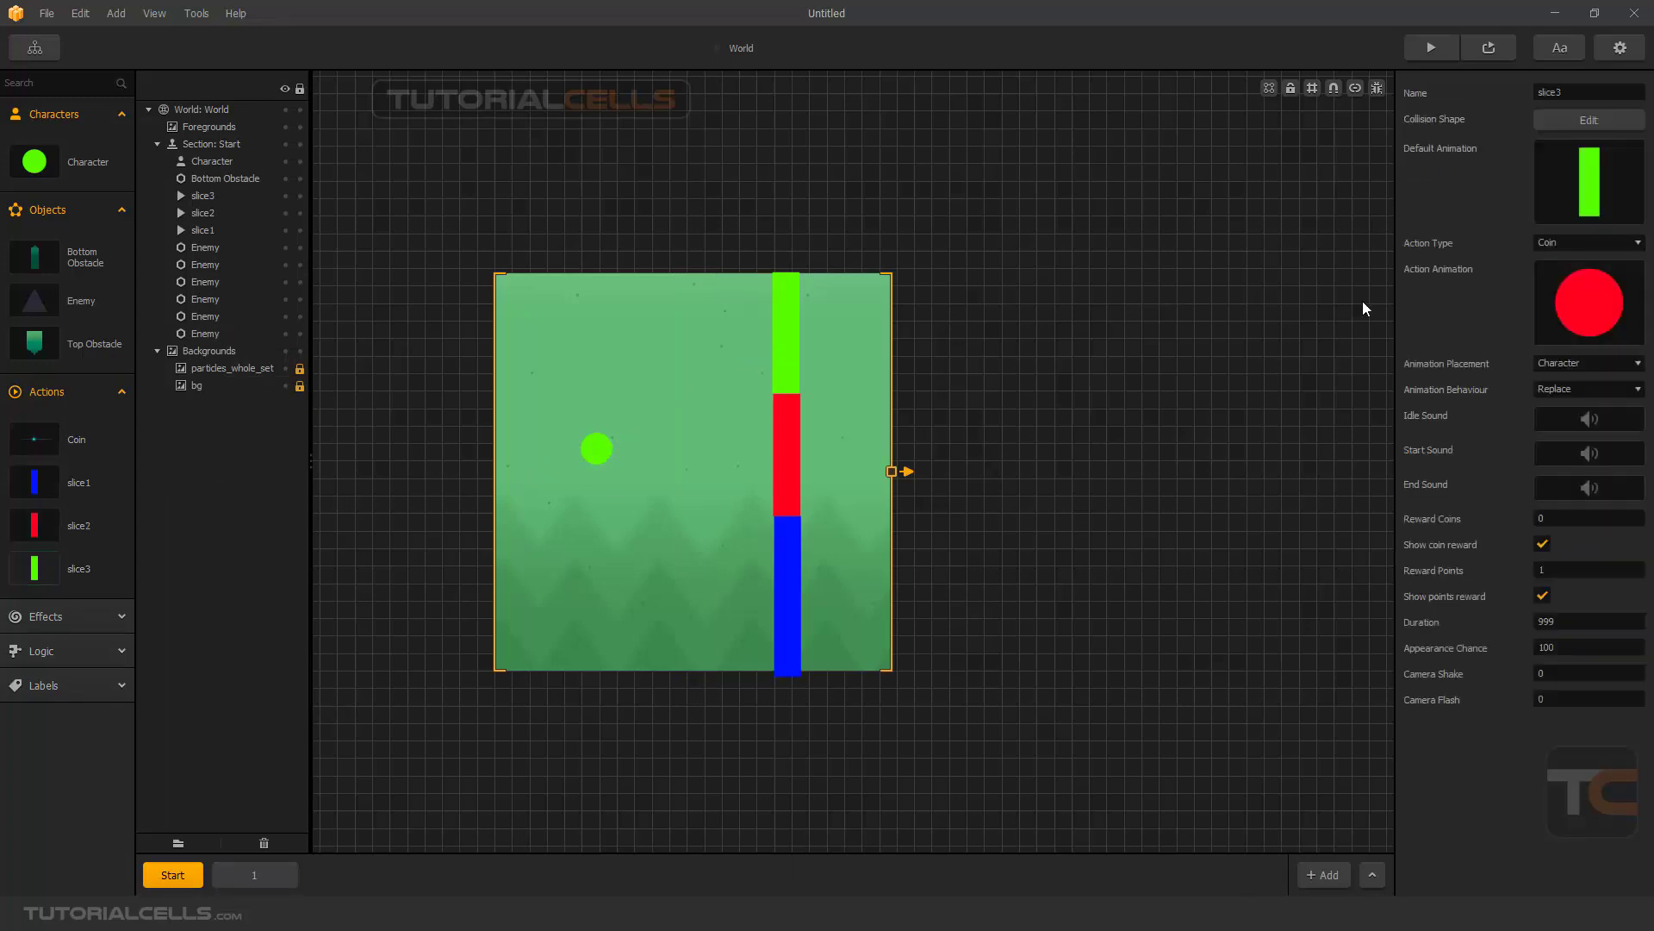
mouse_move(1613, 294)
left_click(87, 525)
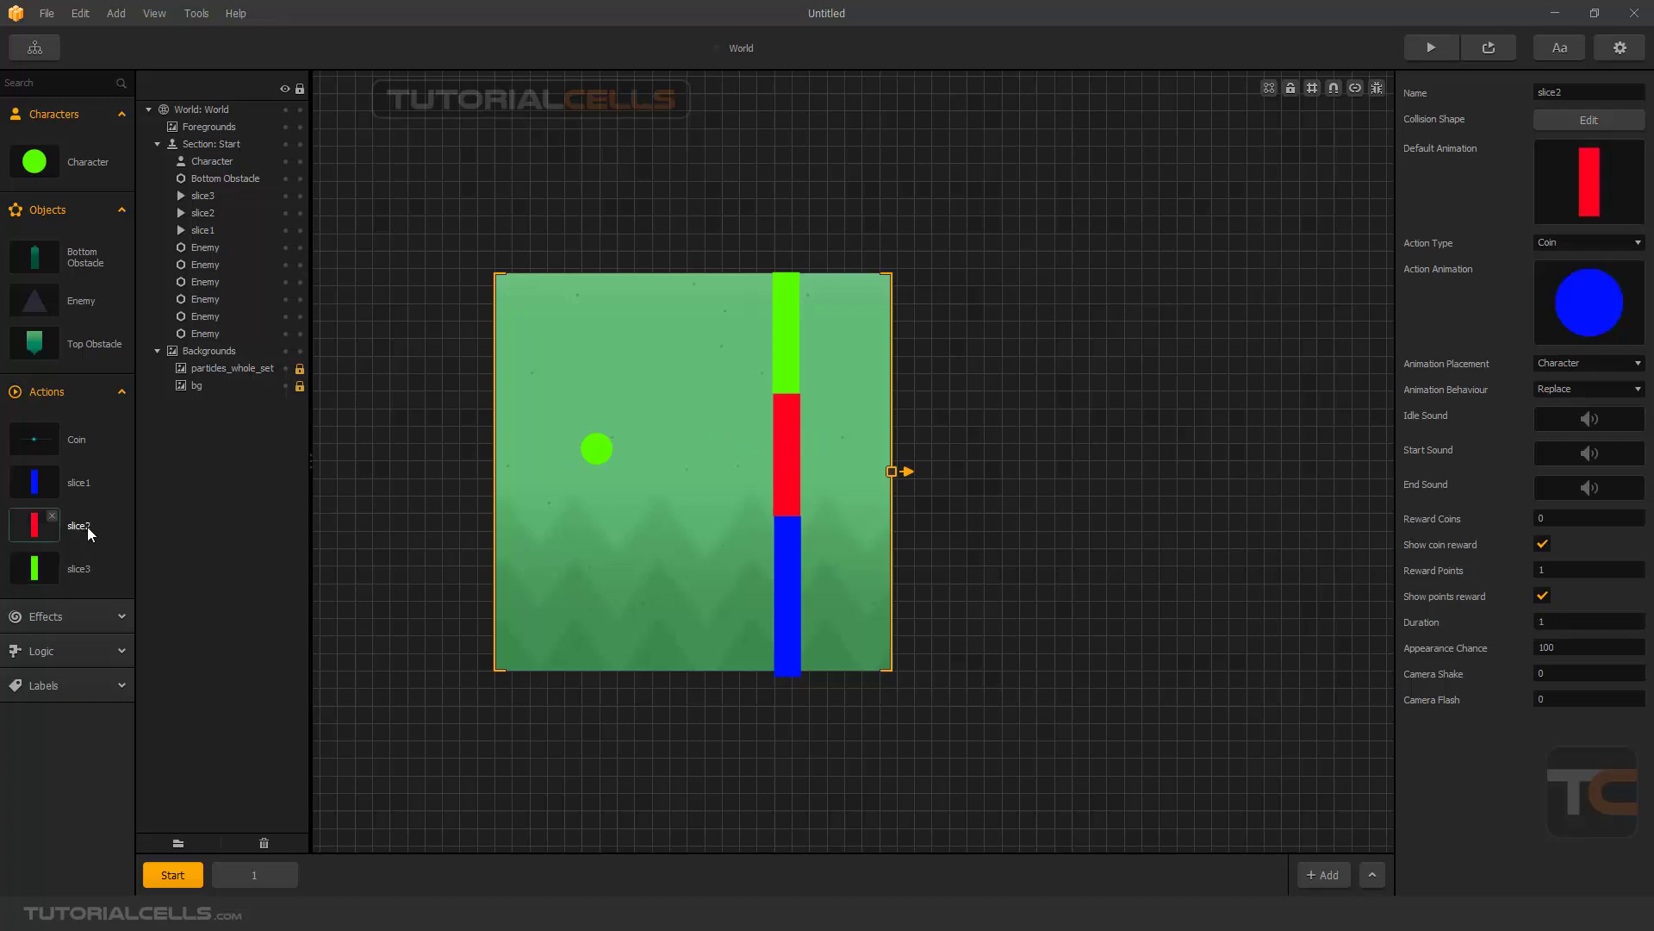
left_click(1569, 614)
type("99")
left_click(1541, 732)
- Test the longer color durations in the game preview by flapping the character through the green bar and onward, and close the preview
left_click(1428, 48)
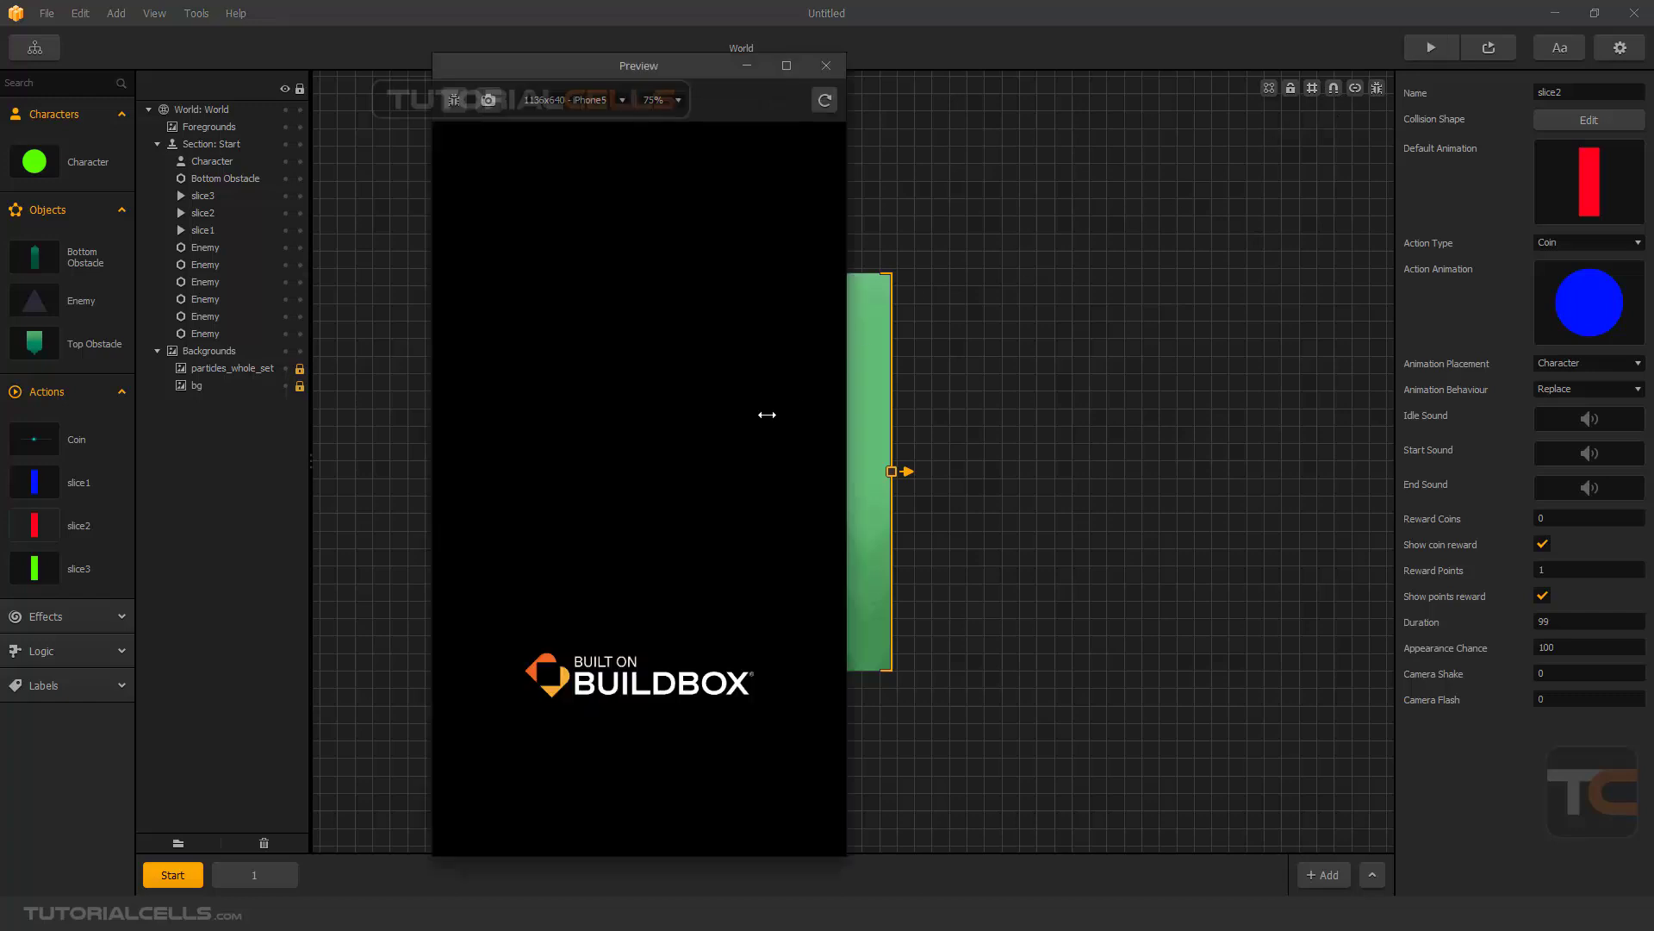
left_click(659, 653)
left_click(661, 600)
left_click(661, 600)
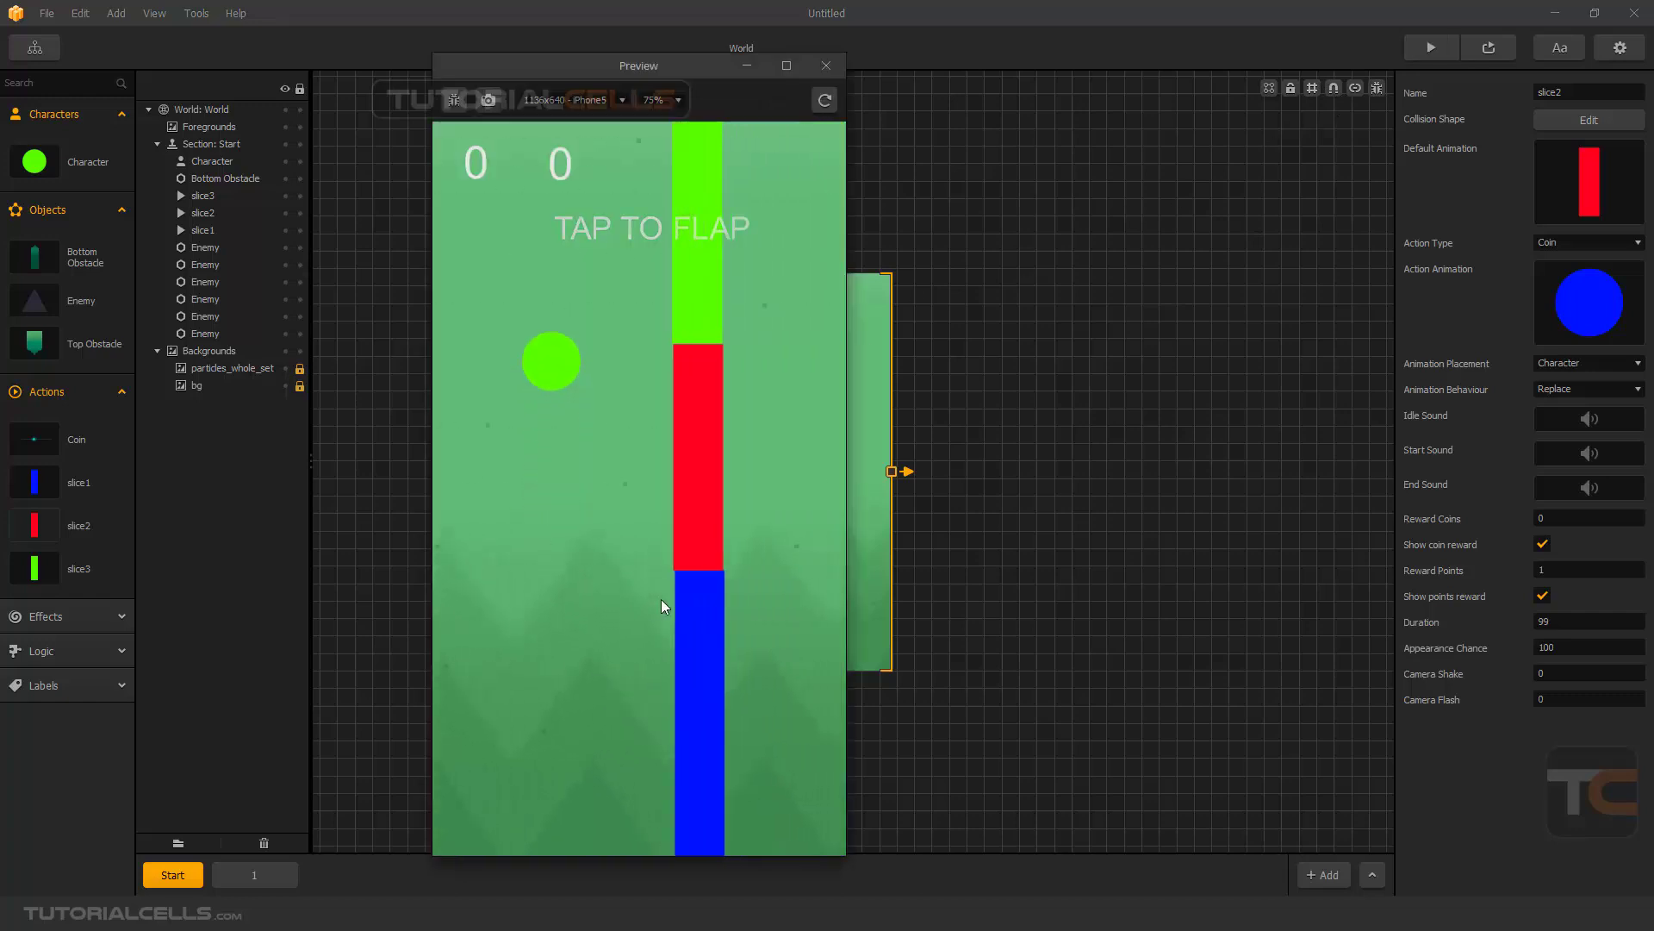
left_click(661, 600)
left_click(661, 600)
left_click(661, 600)
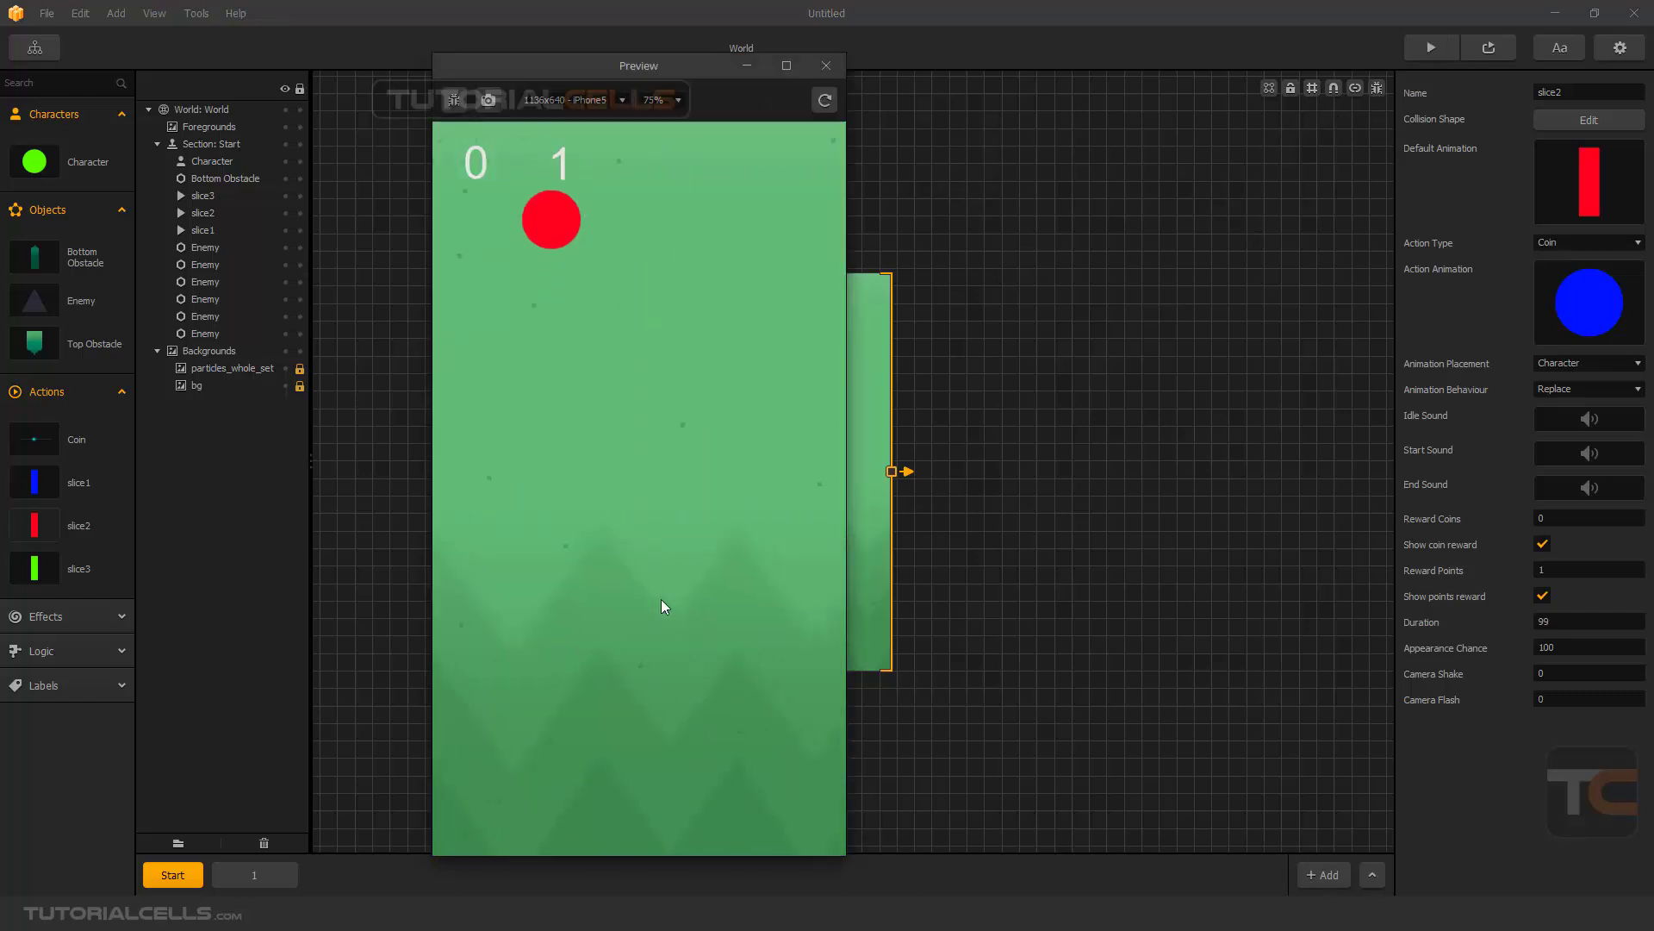
left_click(661, 600)
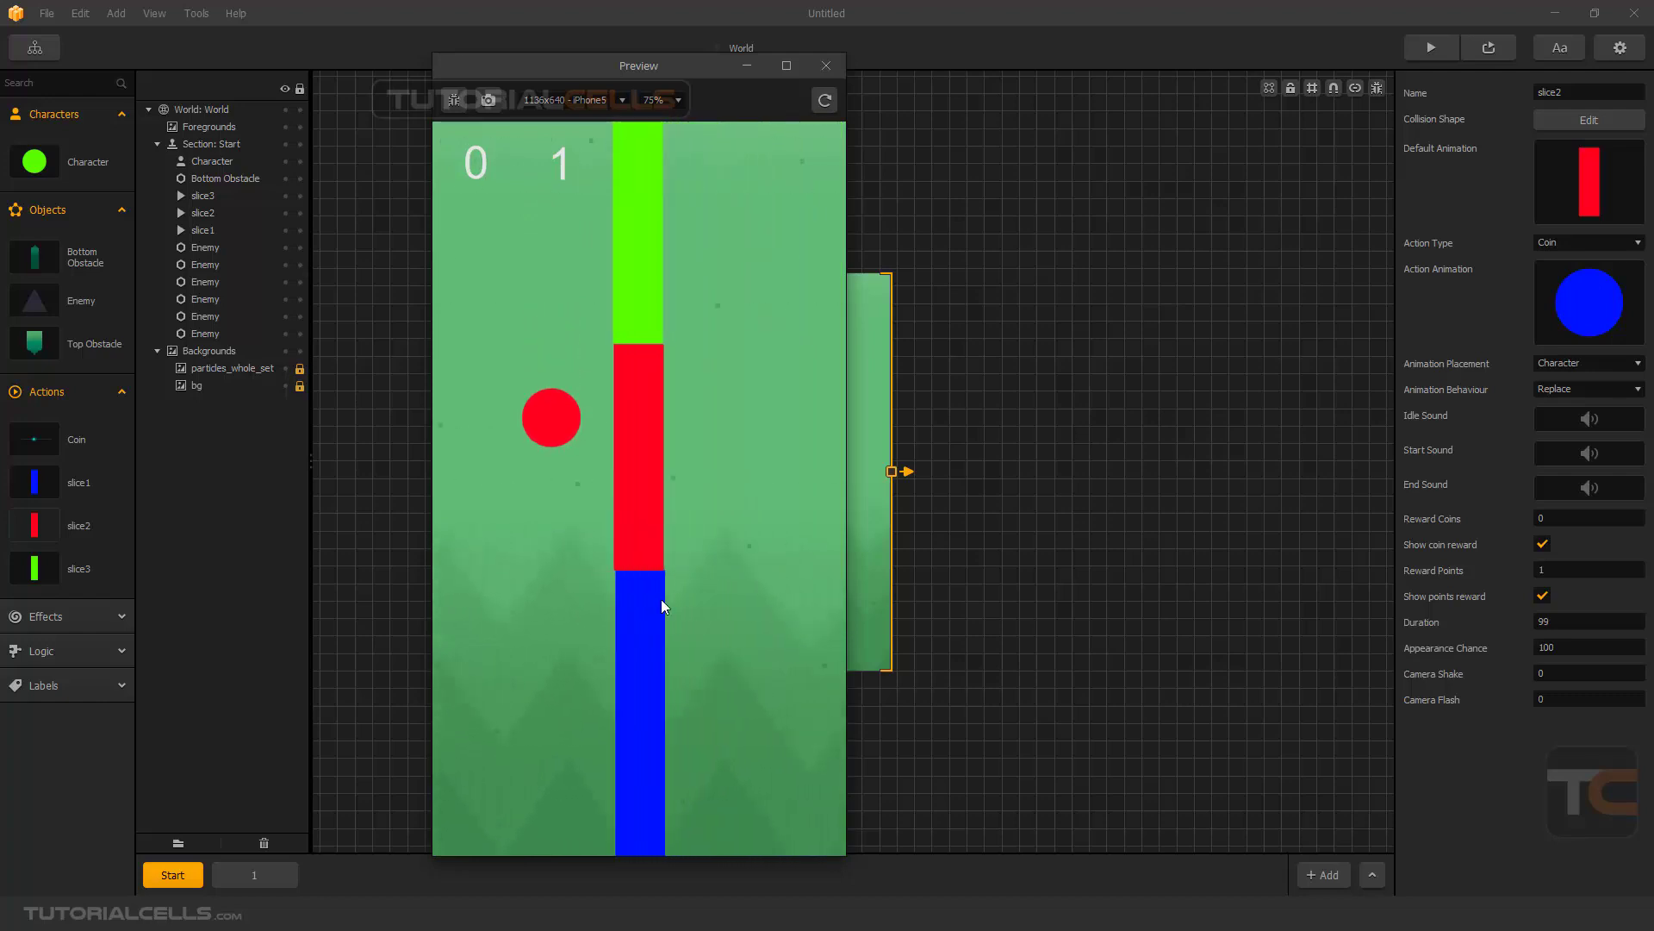
left_click(661, 600)
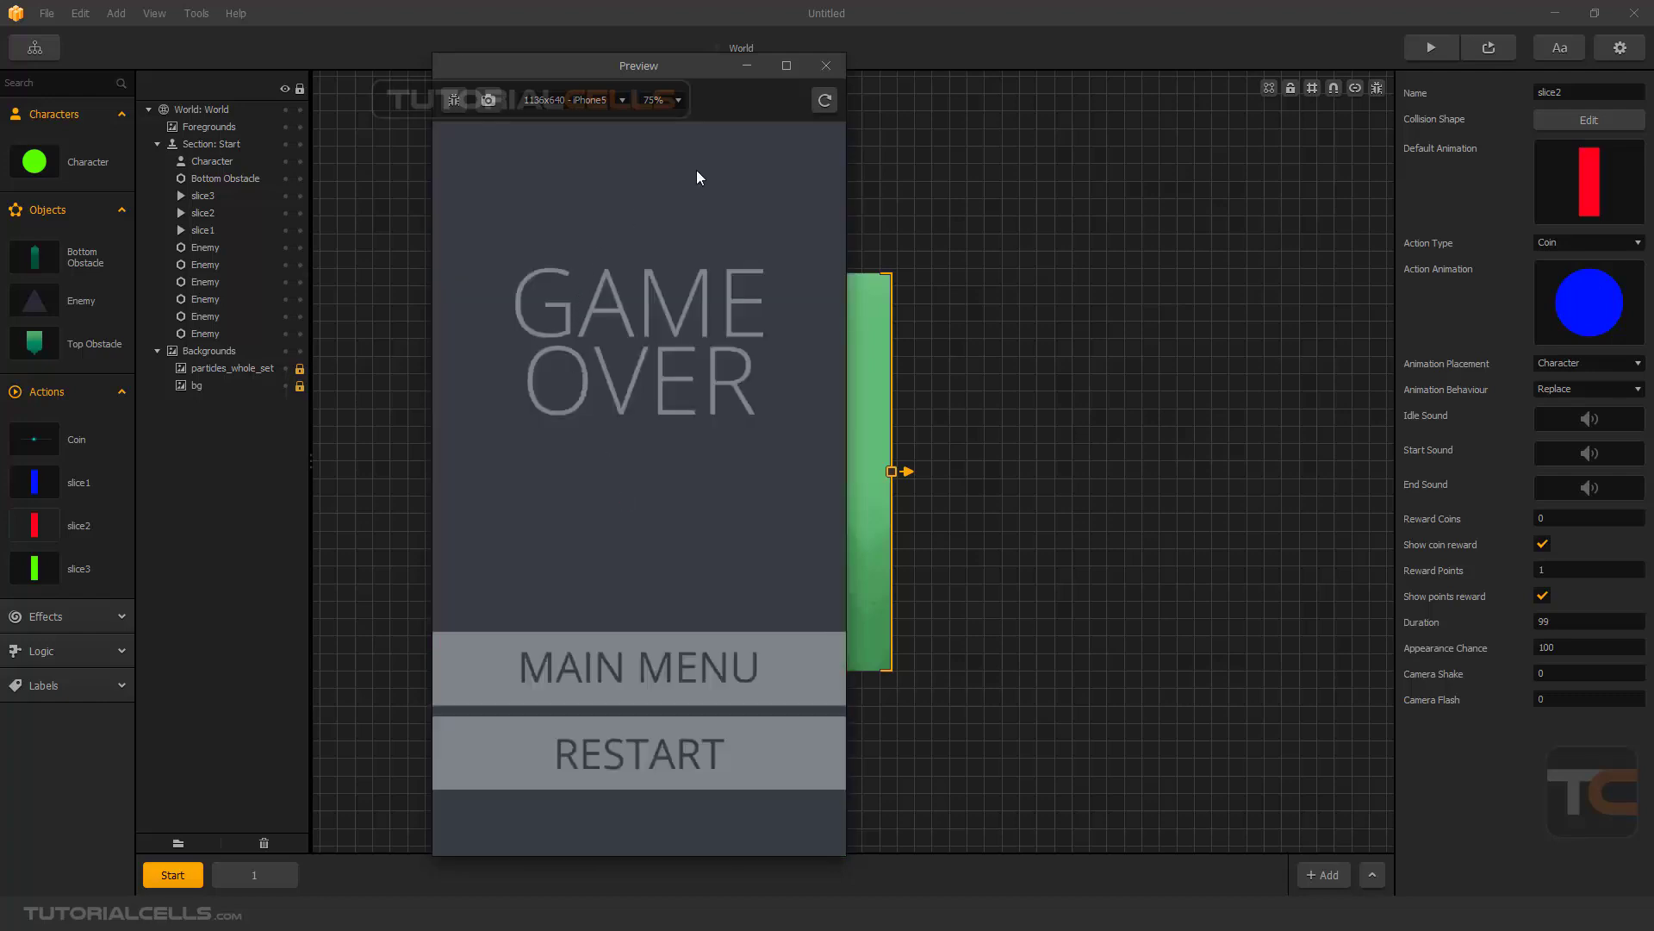
left_click(824, 67)
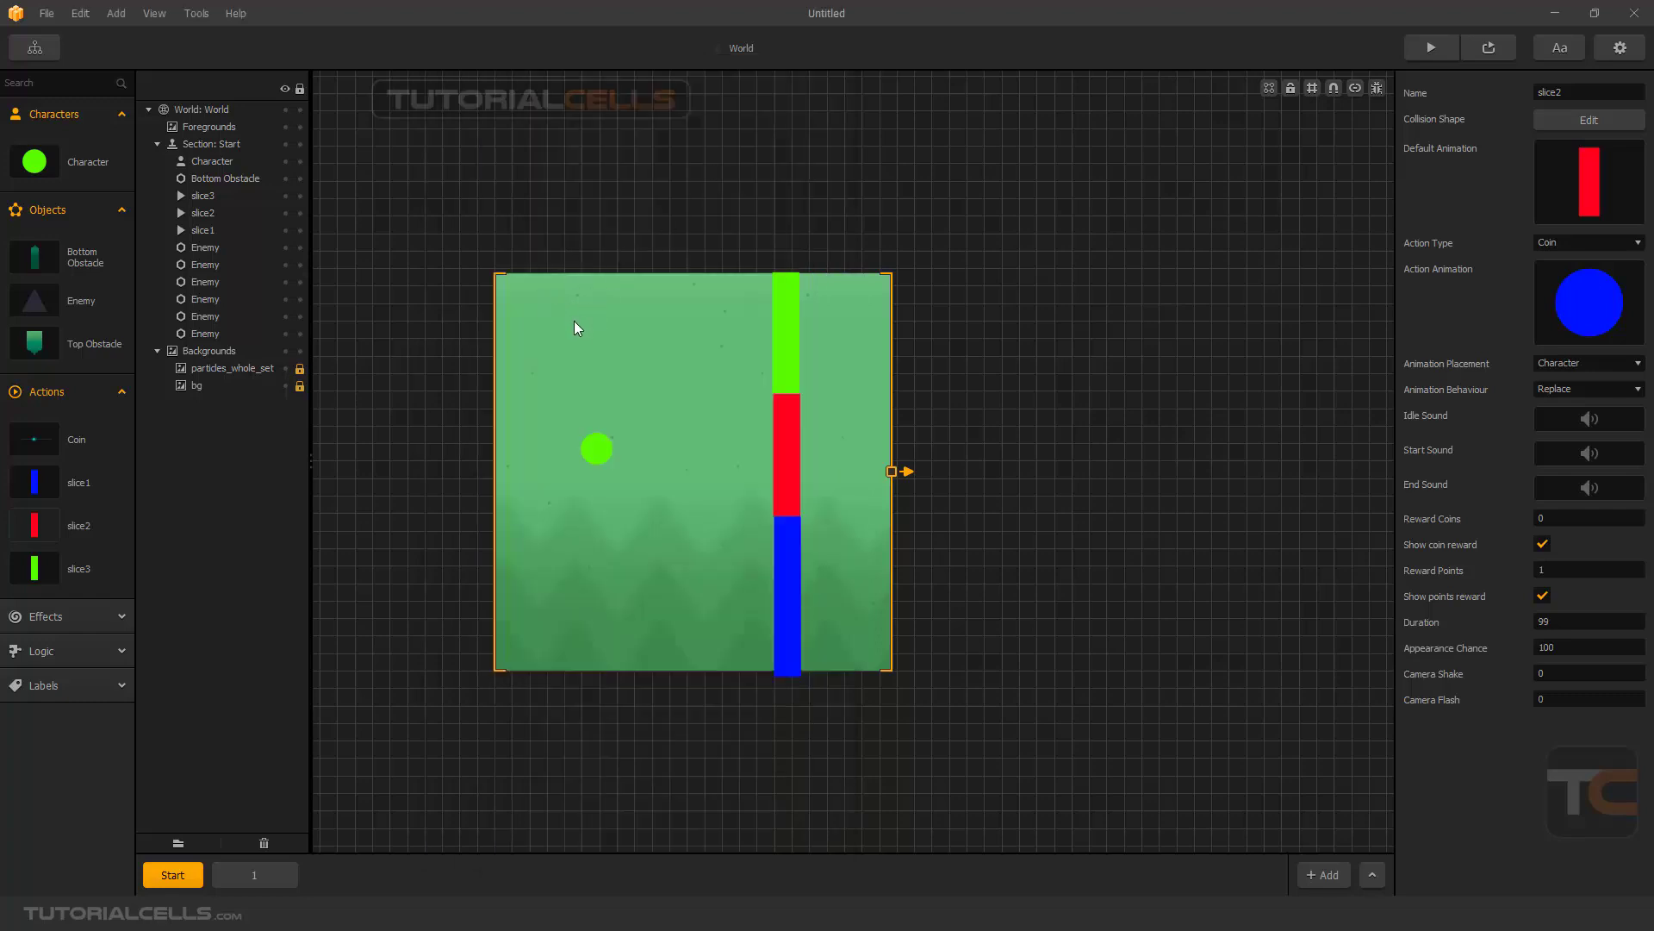